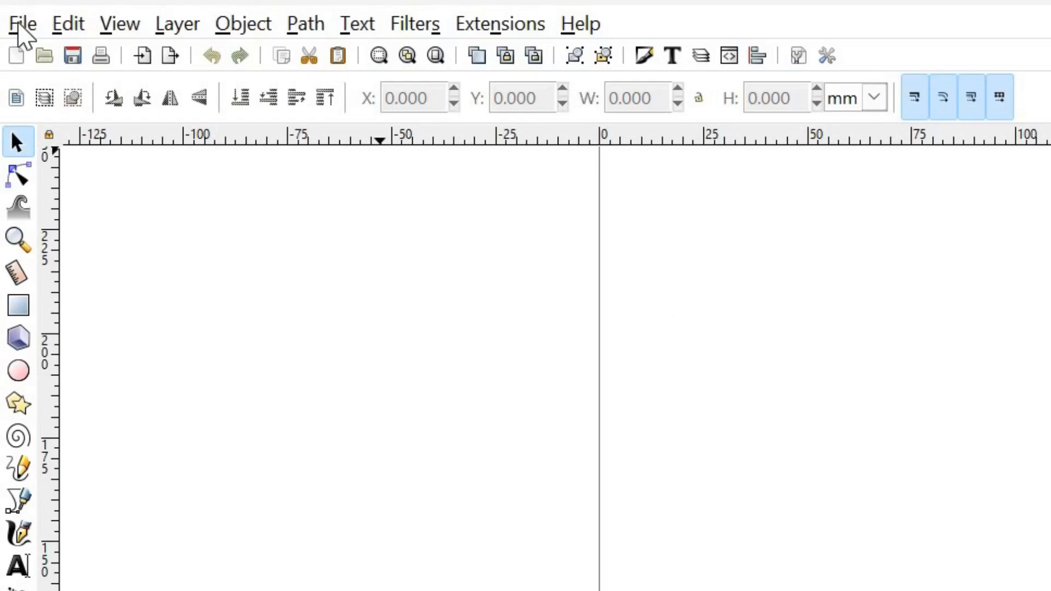
Step: Open the document properties and look through the preset page sizes
click(22, 26)
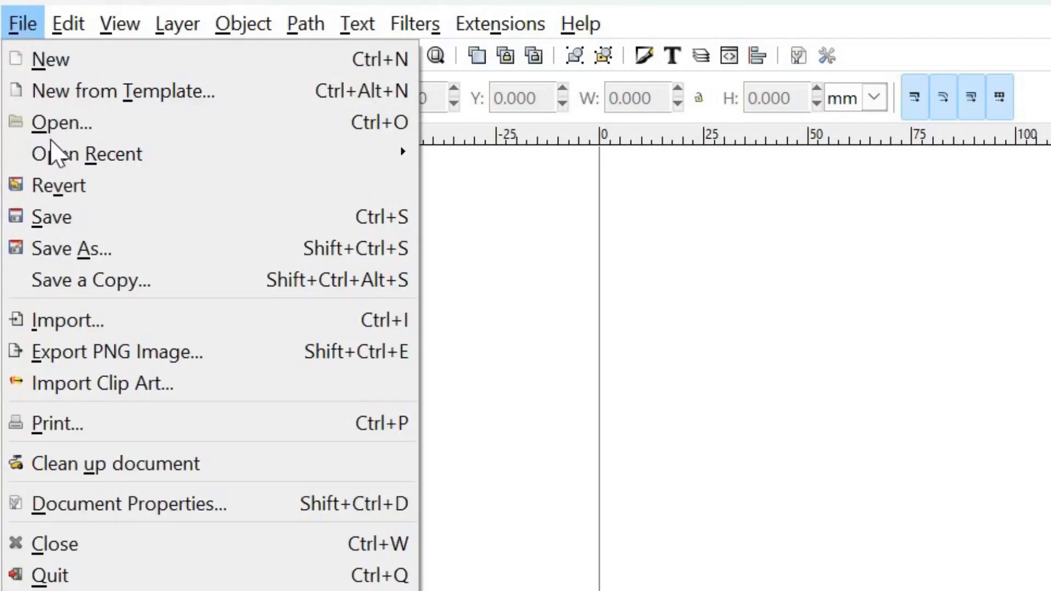
click(132, 506)
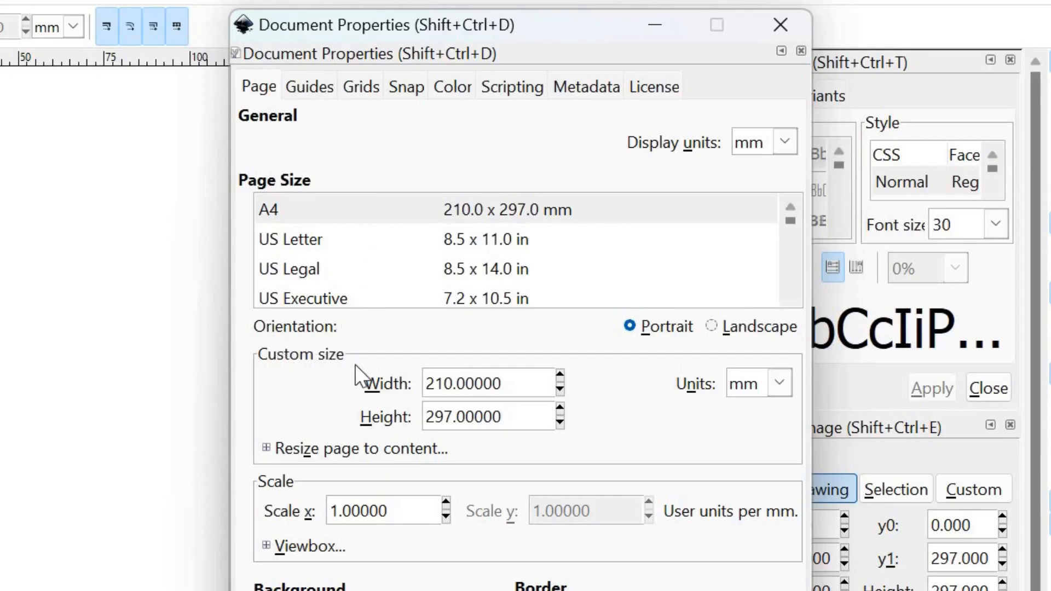
scroll(450, 251, down, 2)
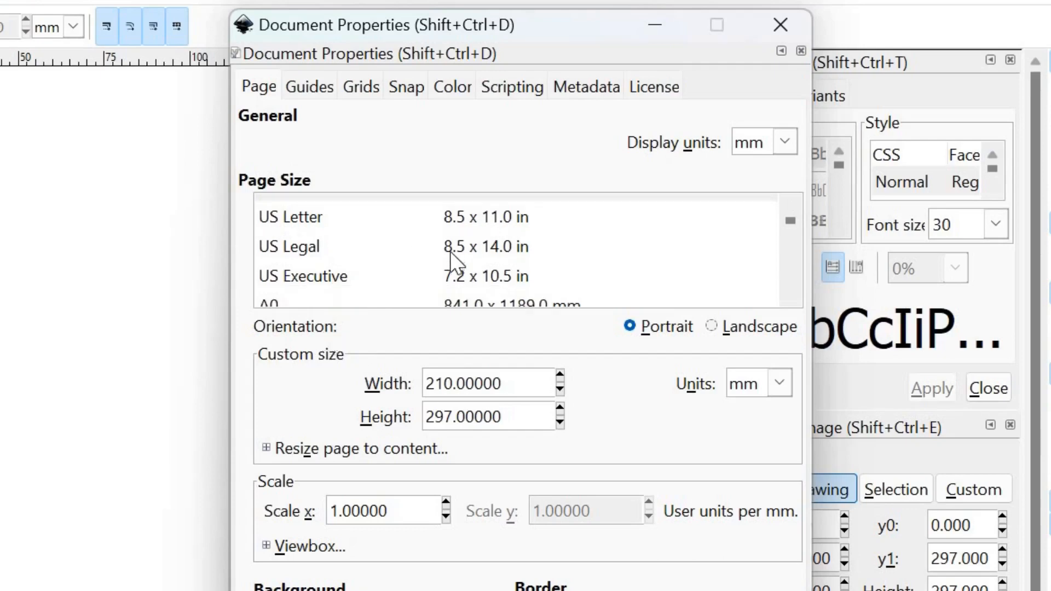
scroll(450, 252, down, 3)
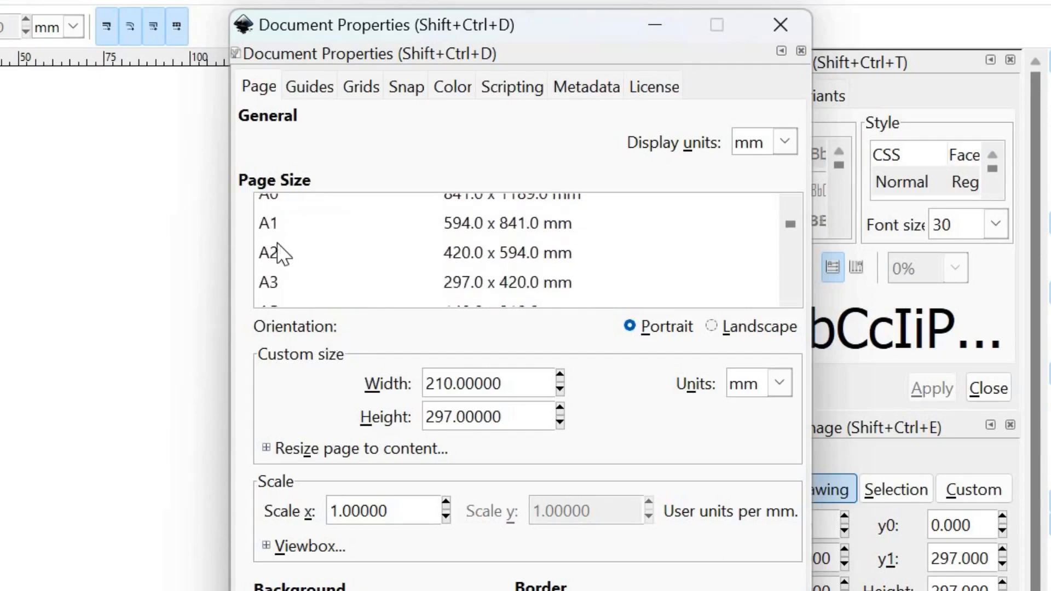
scroll(274, 197, up, 1)
scroll(369, 253, down, 3)
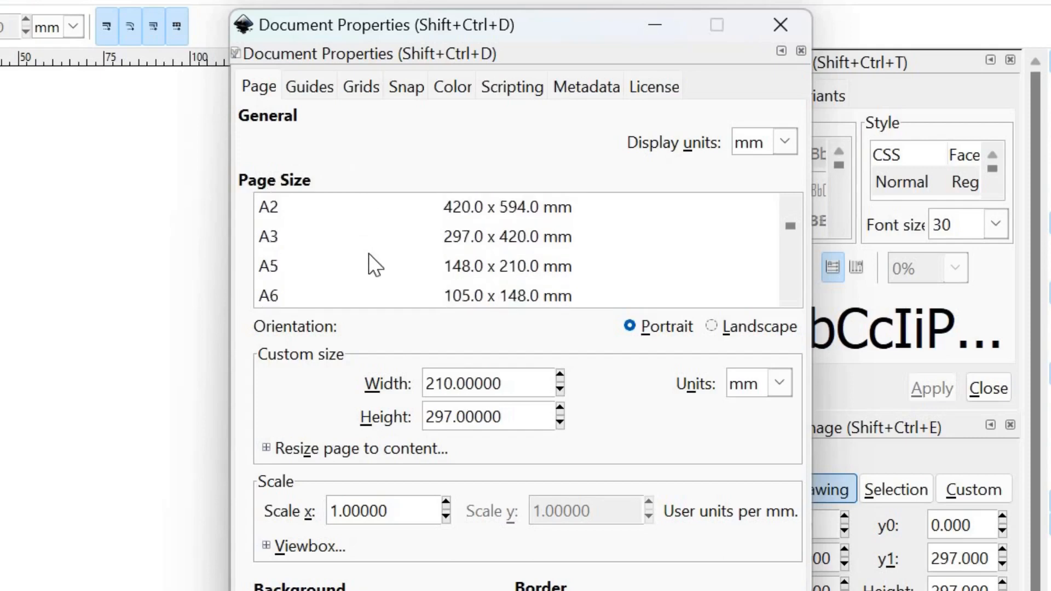
scroll(369, 253, down, 10)
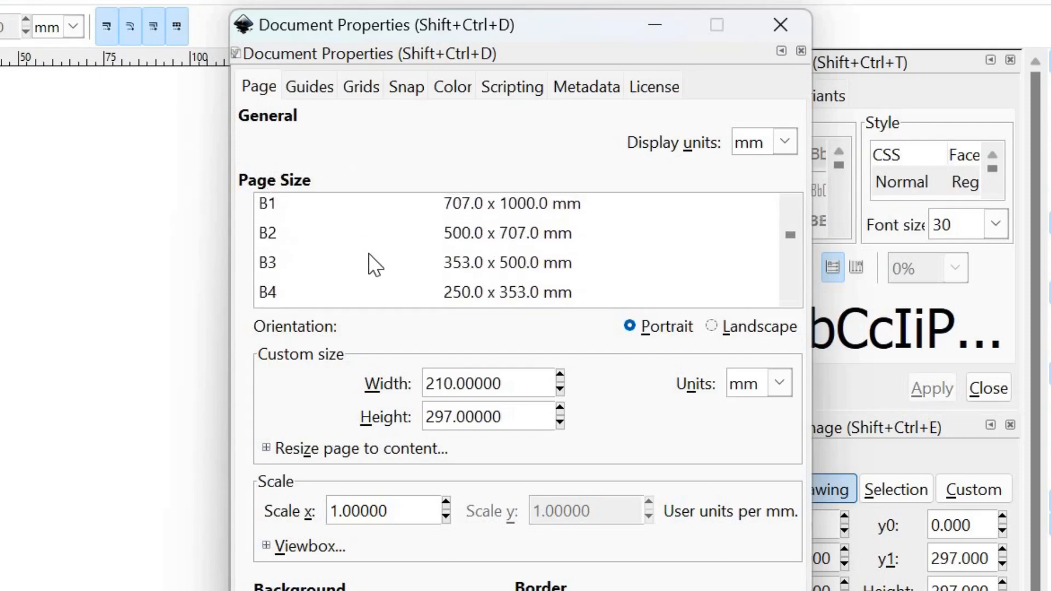
scroll(369, 253, down, 4)
scroll(369, 253, up, 4)
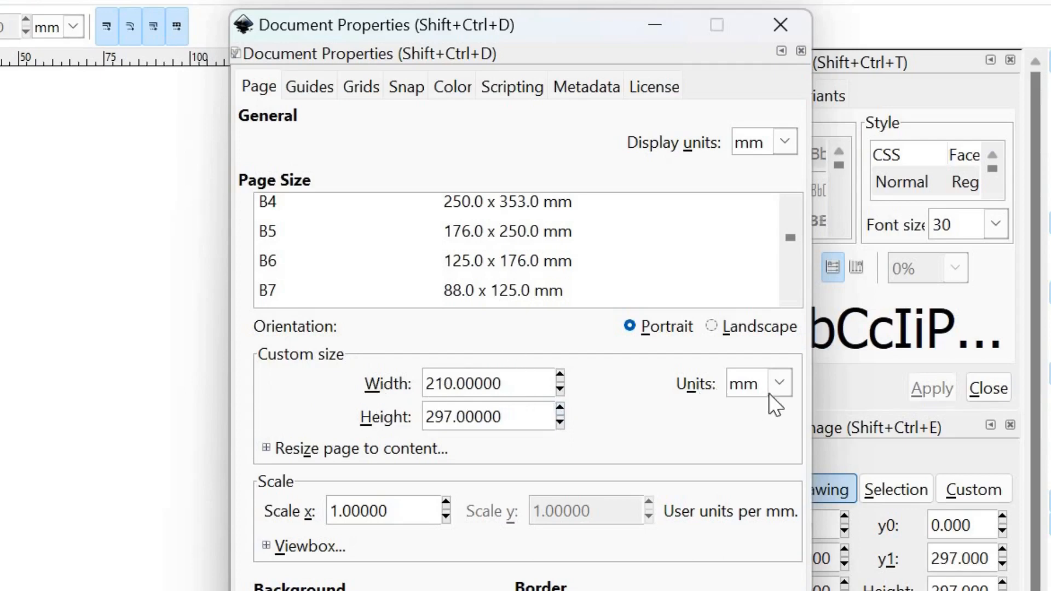
Step: Set the custom page size to 1080 px wide by 720 px high and close the document properties
click(780, 384)
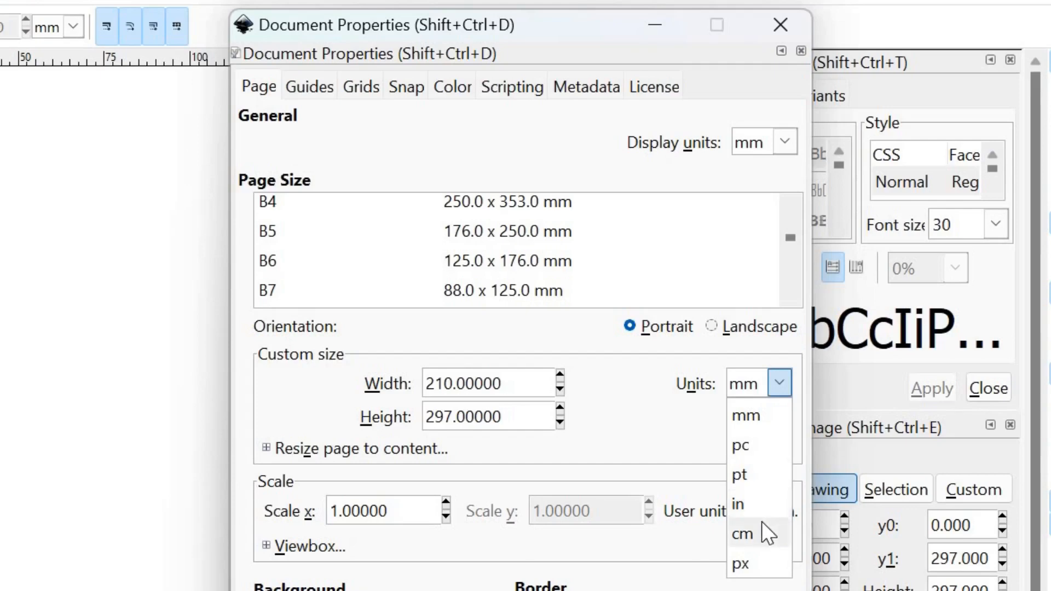
click(748, 563)
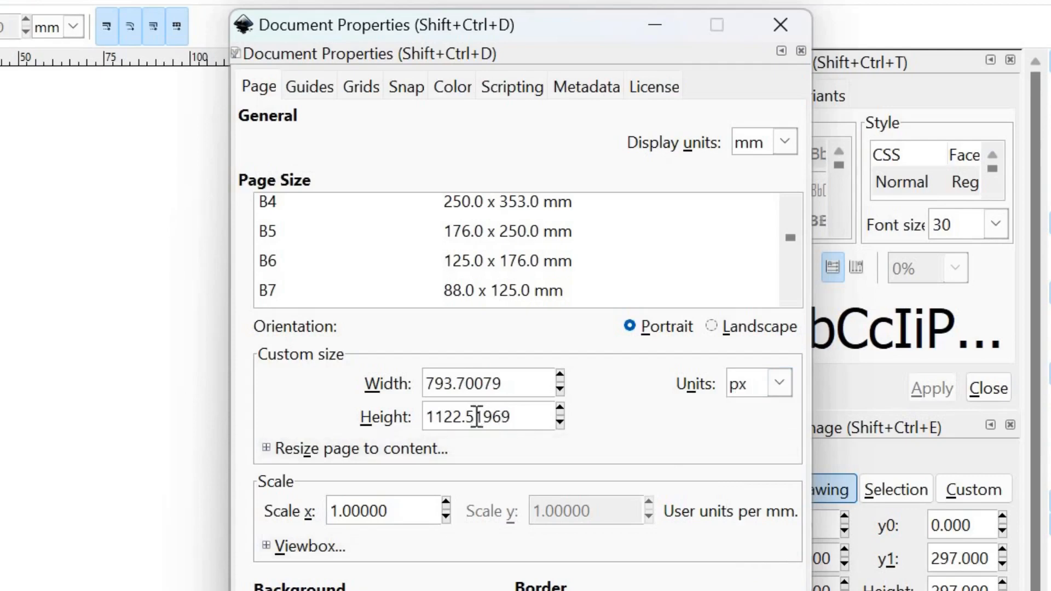
drag(512, 384, 400, 385)
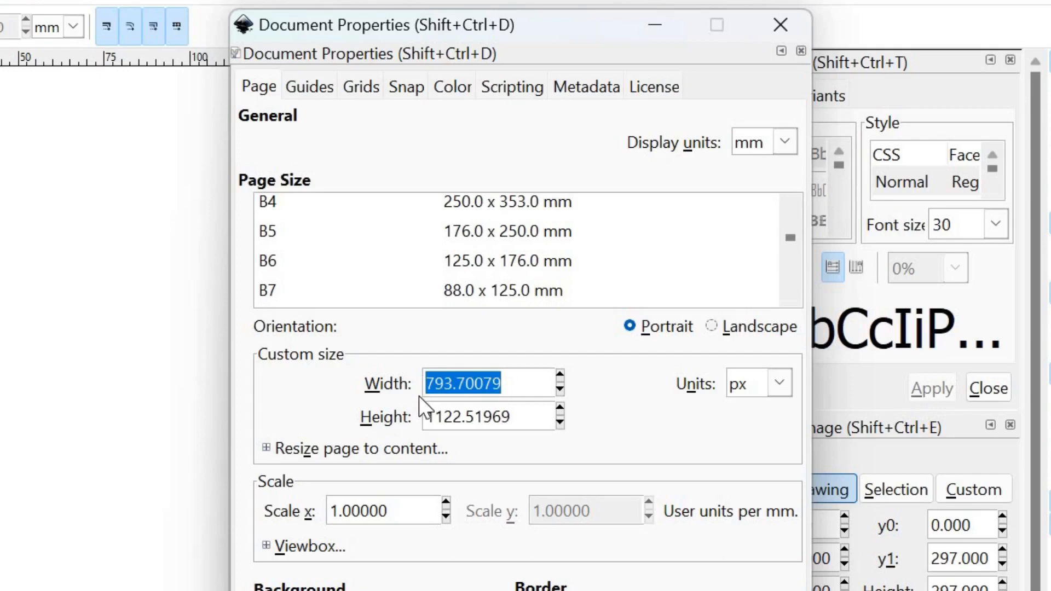
text(5)
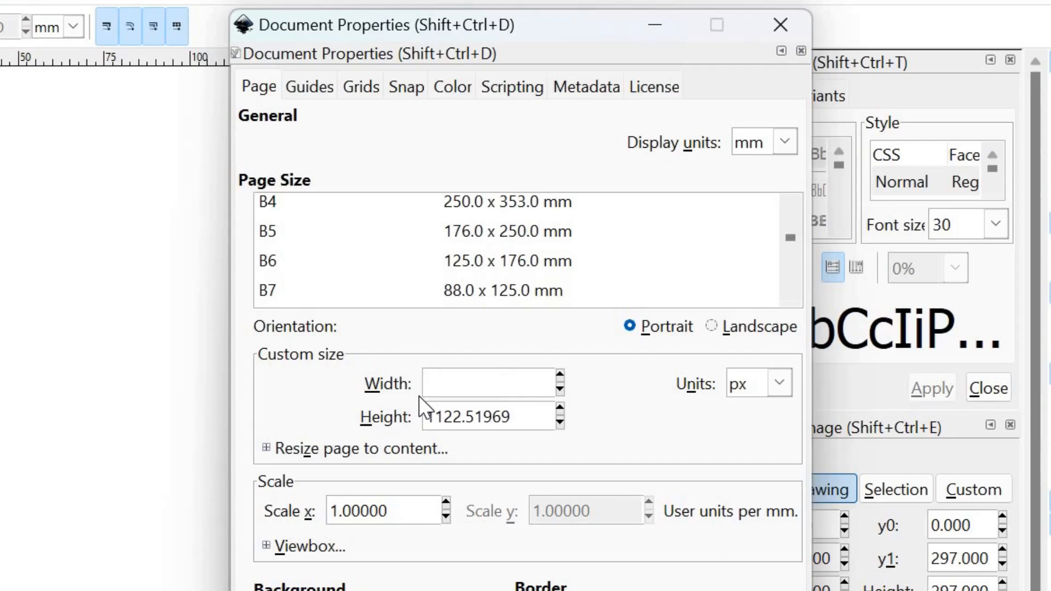
text(080)
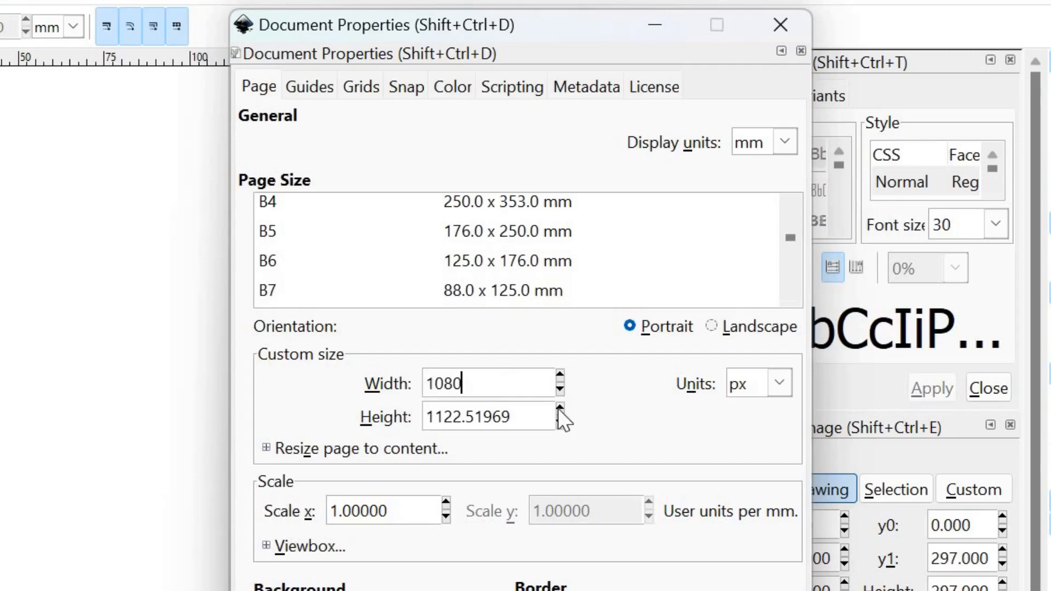
key(Tab)
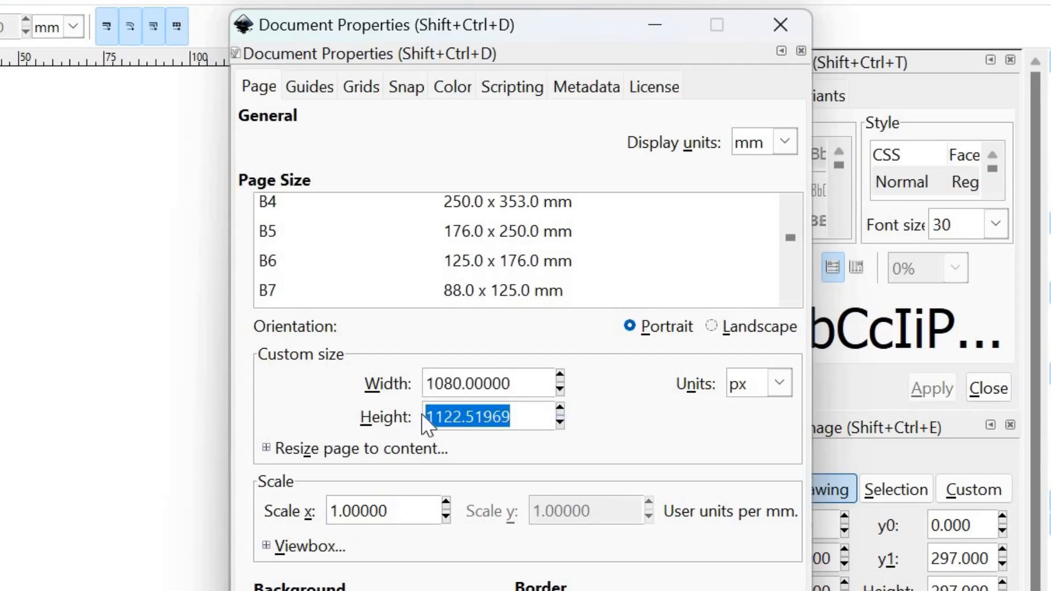
text(720)
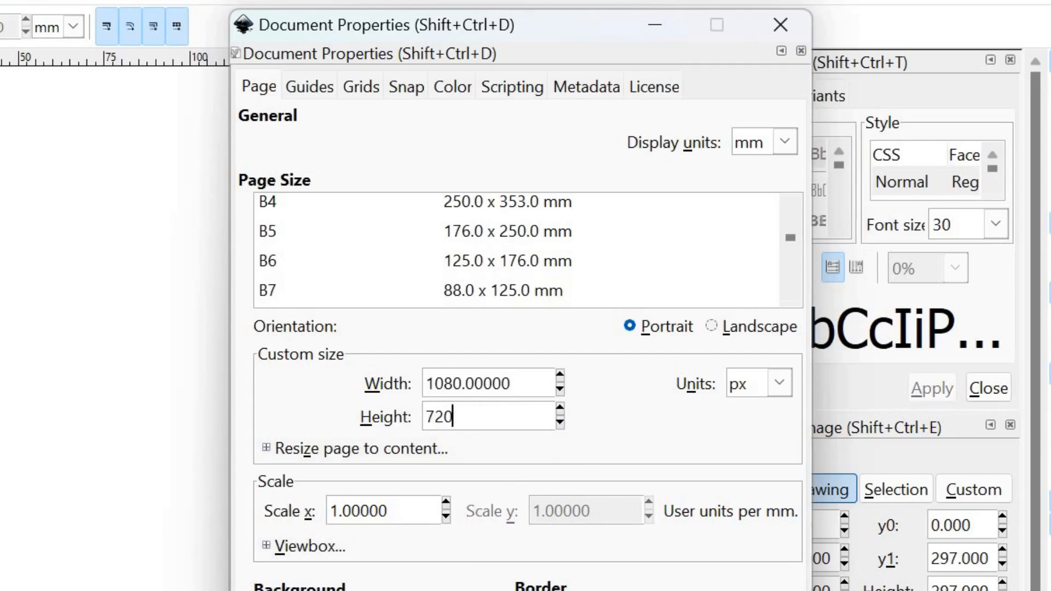
key(Return)
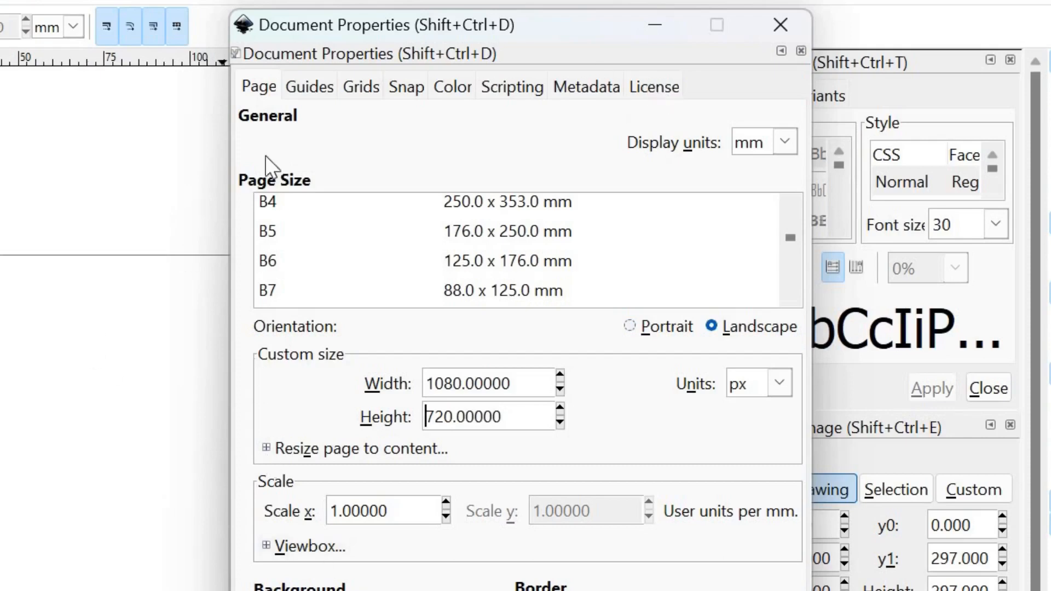
click(774, 29)
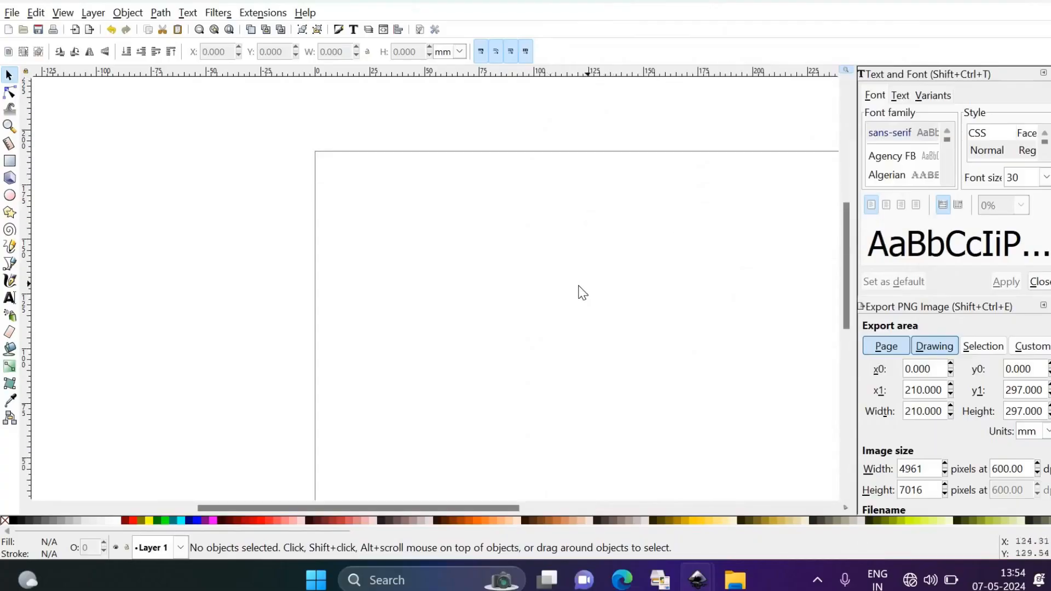
Step: Examine the resized page on the canvas at different zoom levels until the whole page fits in view
scroll(578, 286, down, 6)
scroll(554, 310, up, 6)
drag(447, 504, 488, 485)
scroll(522, 380, down, 3)
scroll(521, 386, up, 2)
scroll(521, 388, down, 1)
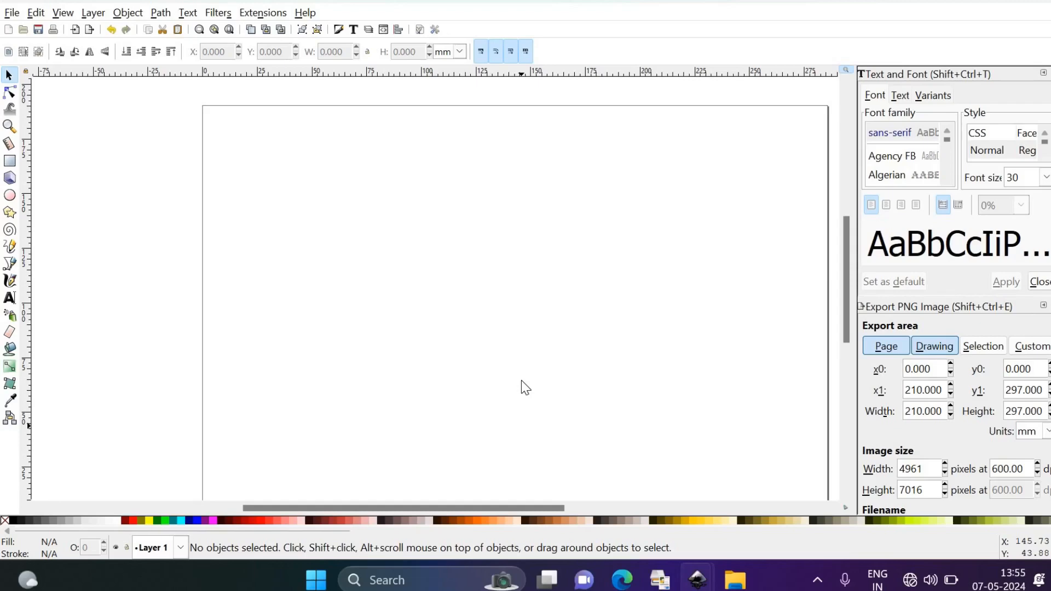
key(minus)
key(minus)
key(minus)
key(minus)
key(minus)
key(minus)
key(minus)
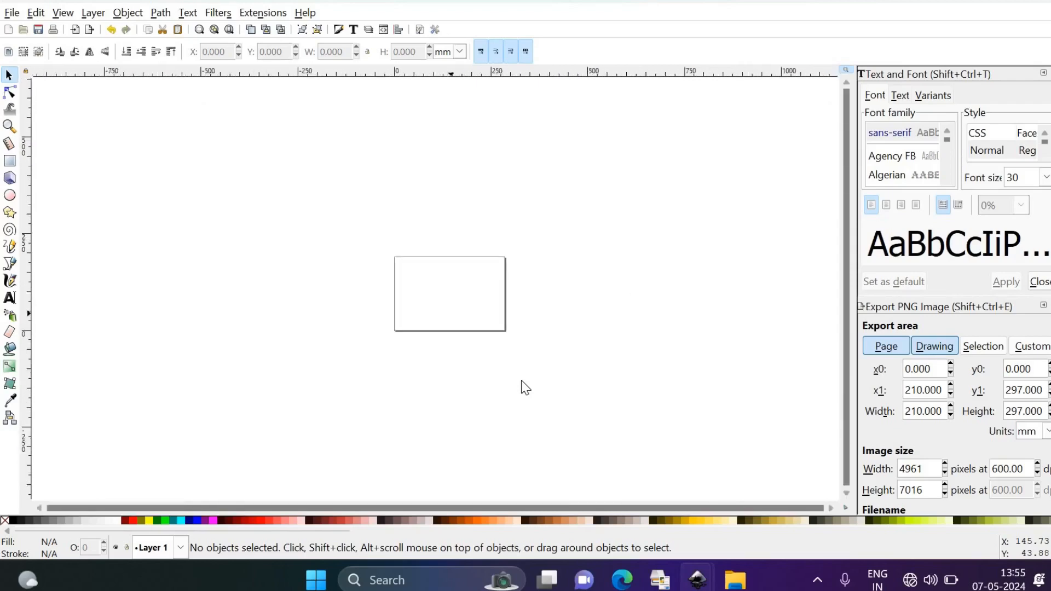
key(minus)
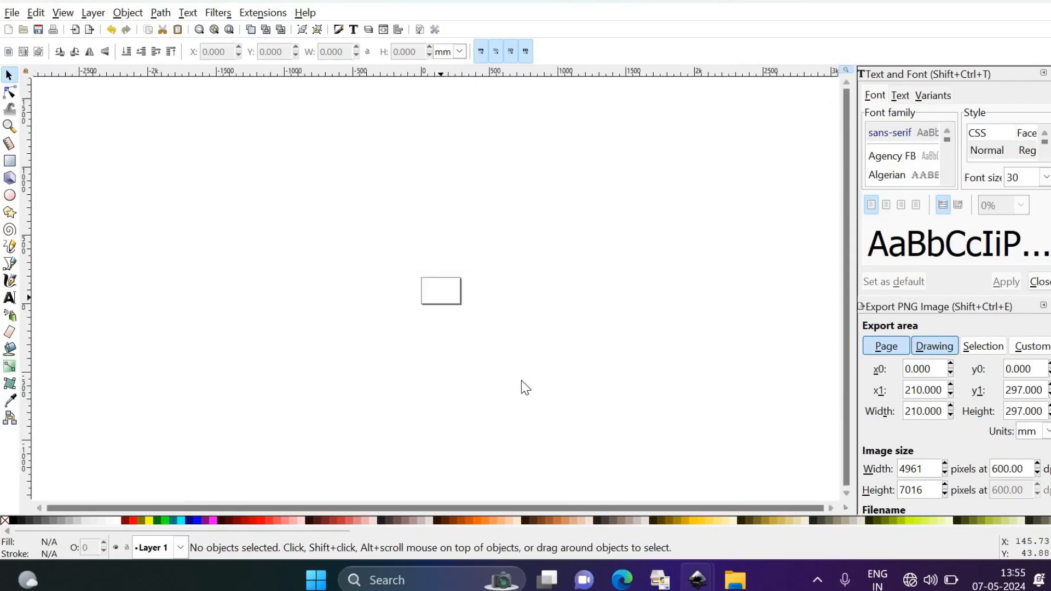
key(plus)
key(plus)
key(plus)
key(plus)
key(plus)
key(plus)
key(plus)
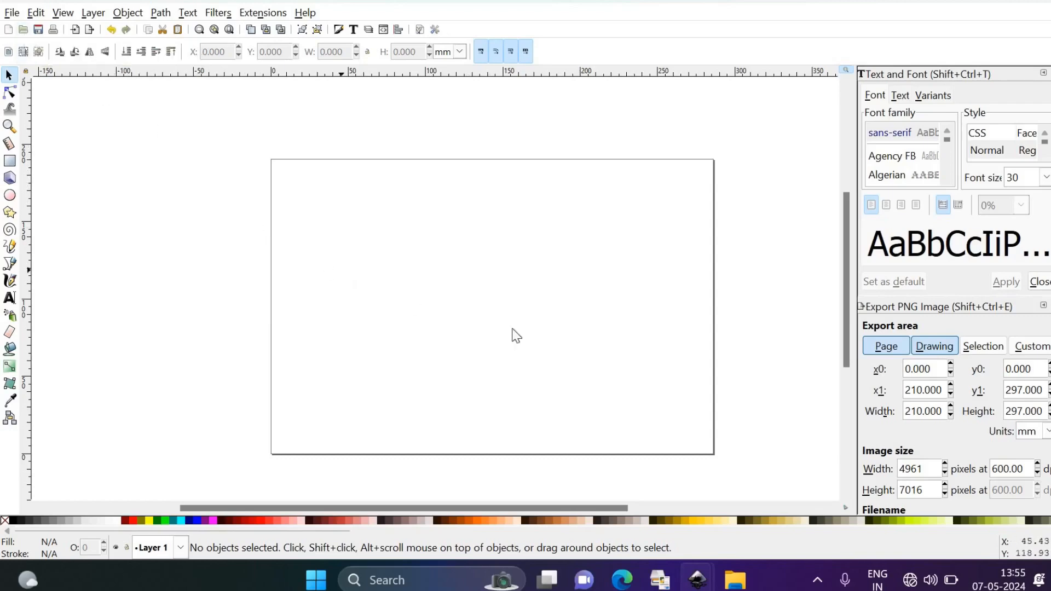
Step: Import the NAME NAME PDF using Internal import and move its text into the page's upper-left area
mouse_move(735, 580)
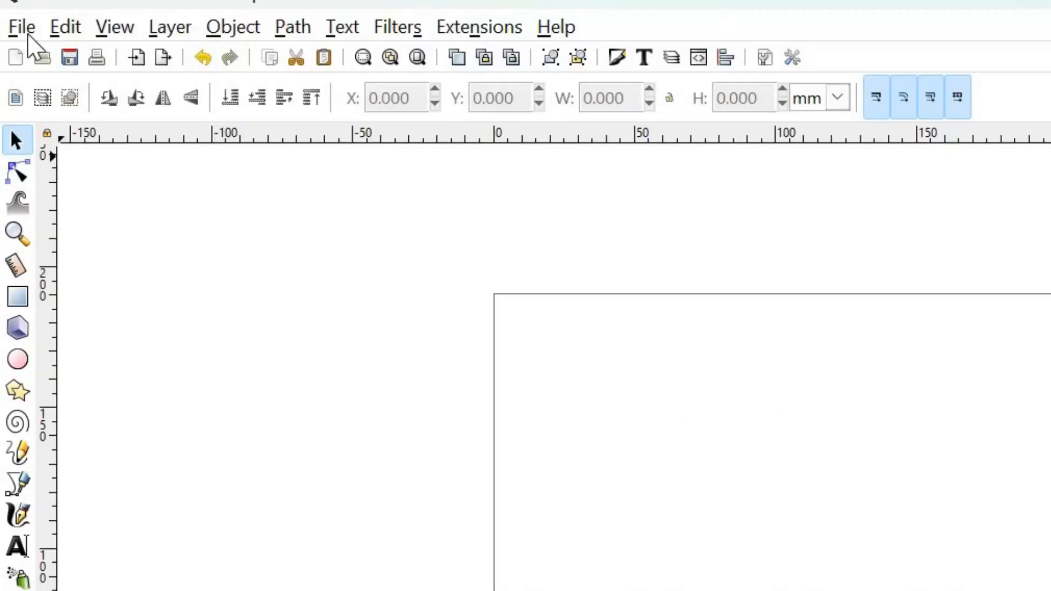
click(14, 12)
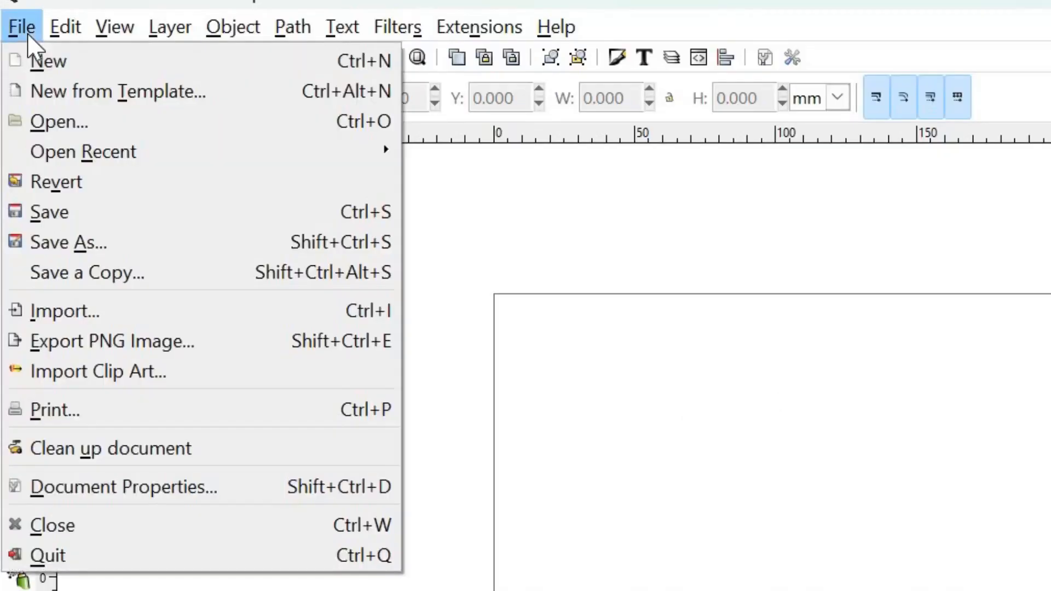
click(91, 315)
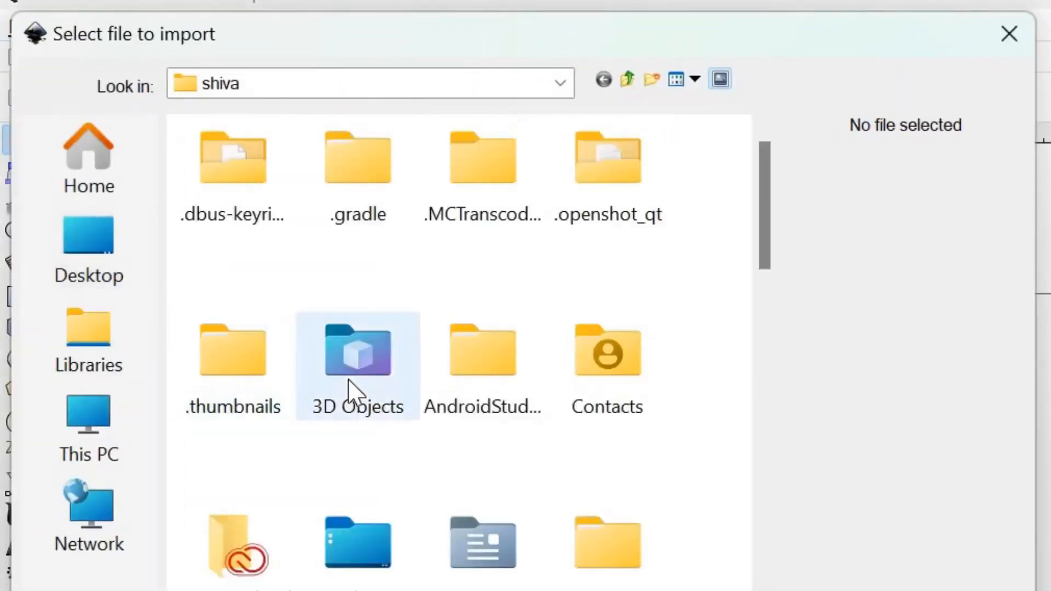
click(82, 458)
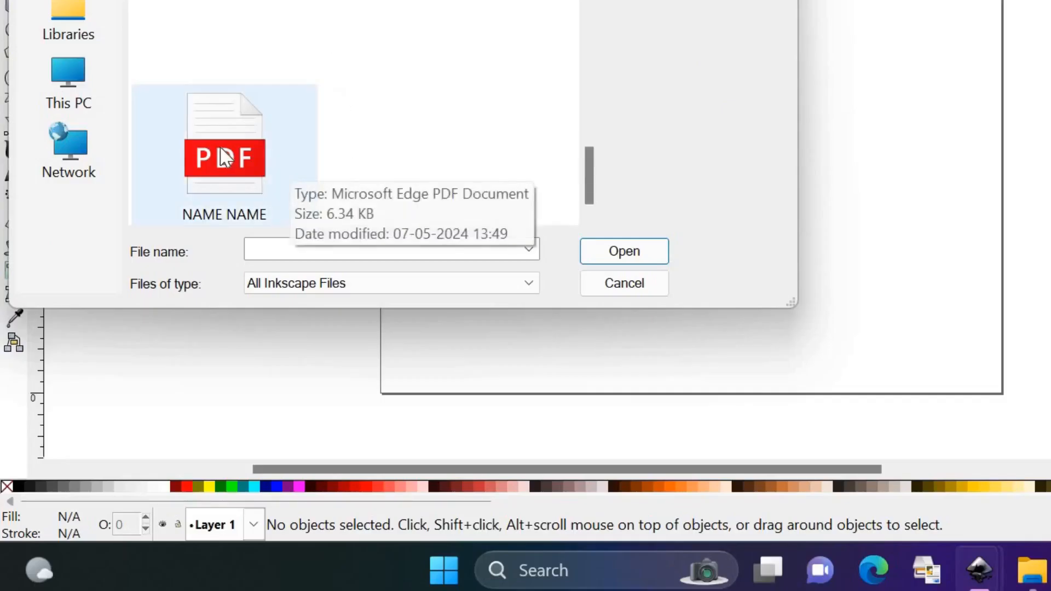
click(225, 156)
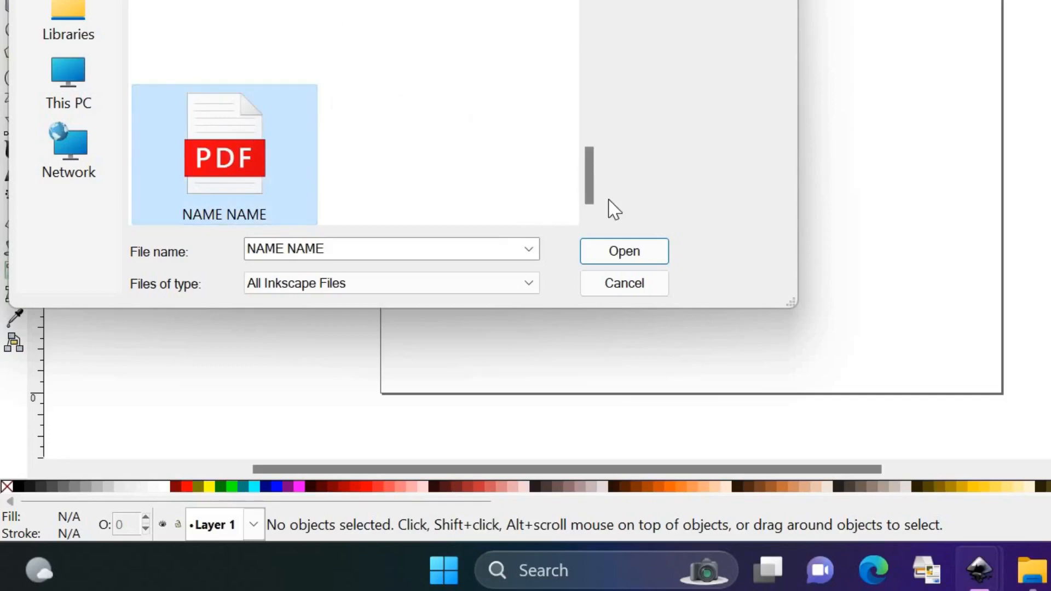
click(624, 257)
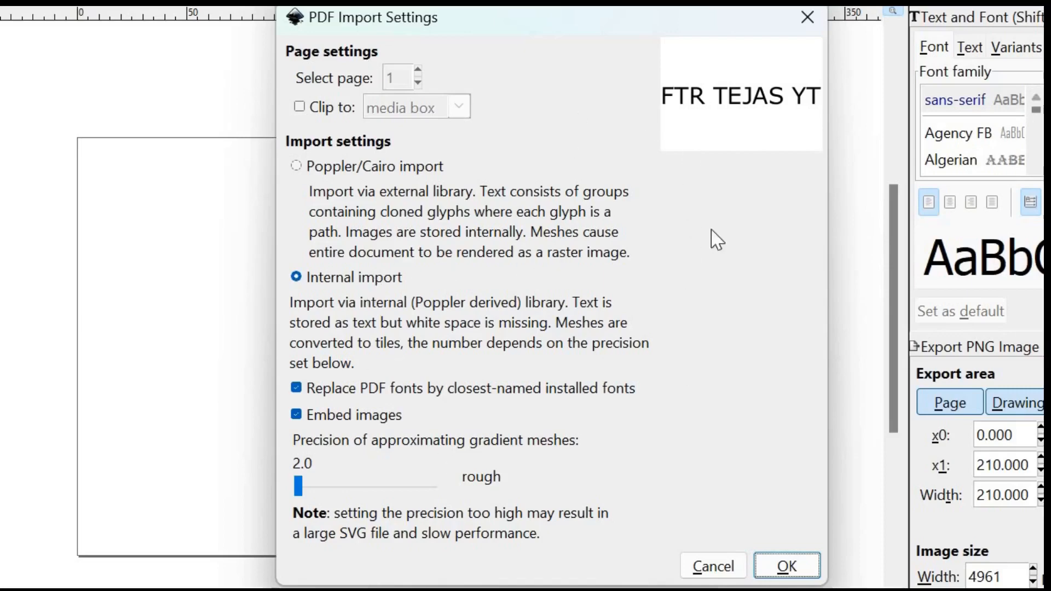
click(783, 567)
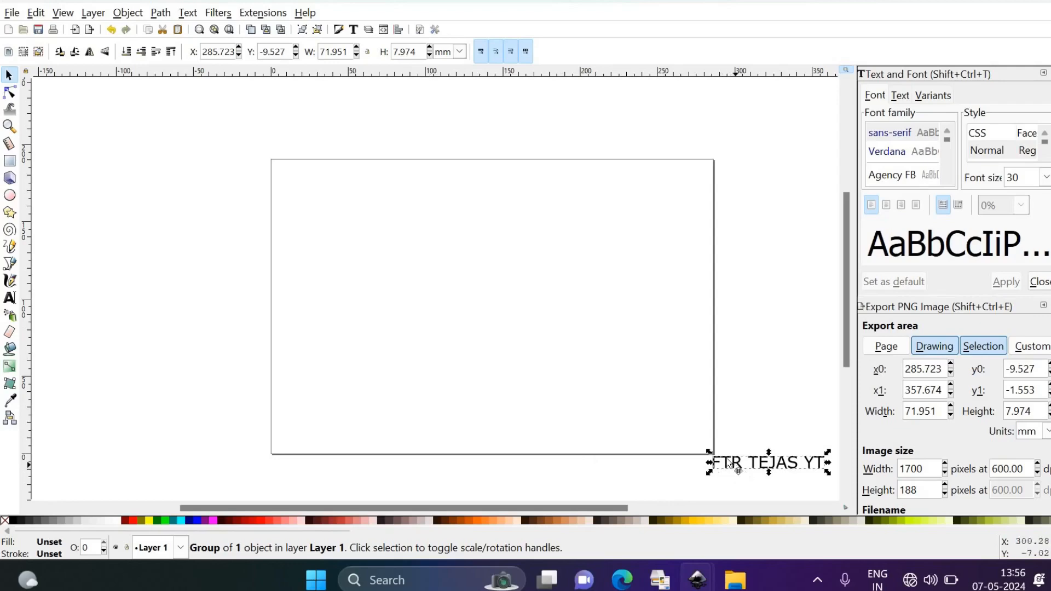
drag(738, 470, 336, 230)
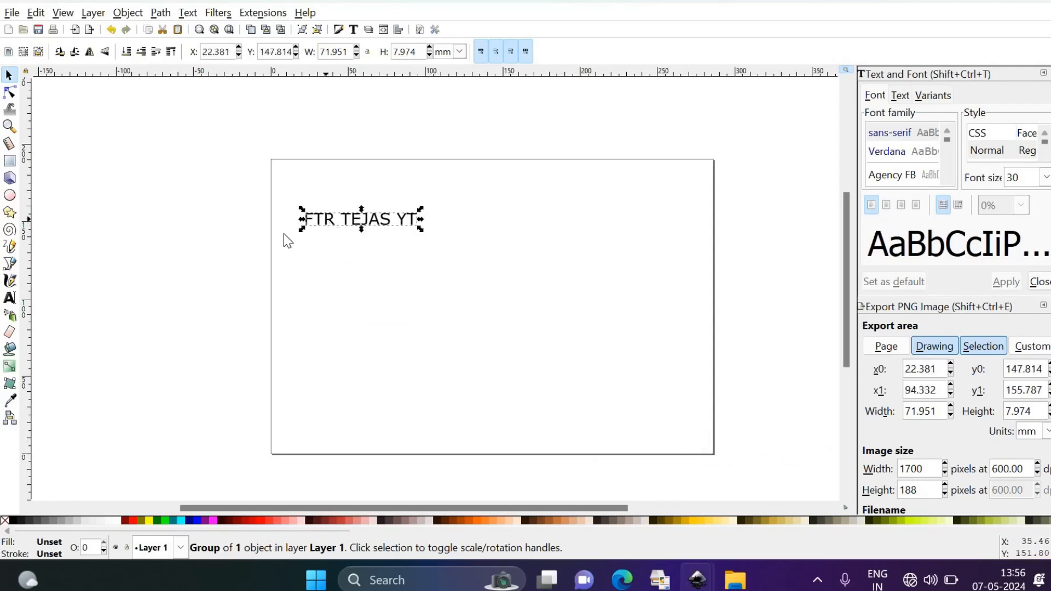
click(246, 305)
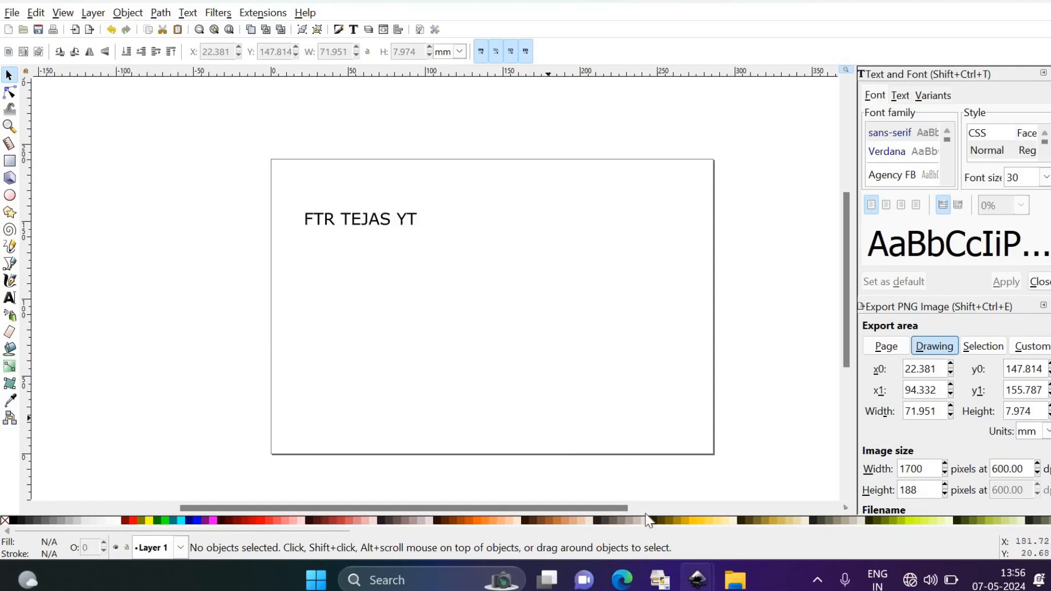
Step: Bring the JPG photo from File Explorer's "new" folder onto the page as an embedded image with DPI from file, shifting it to about X -13 mm
click(737, 580)
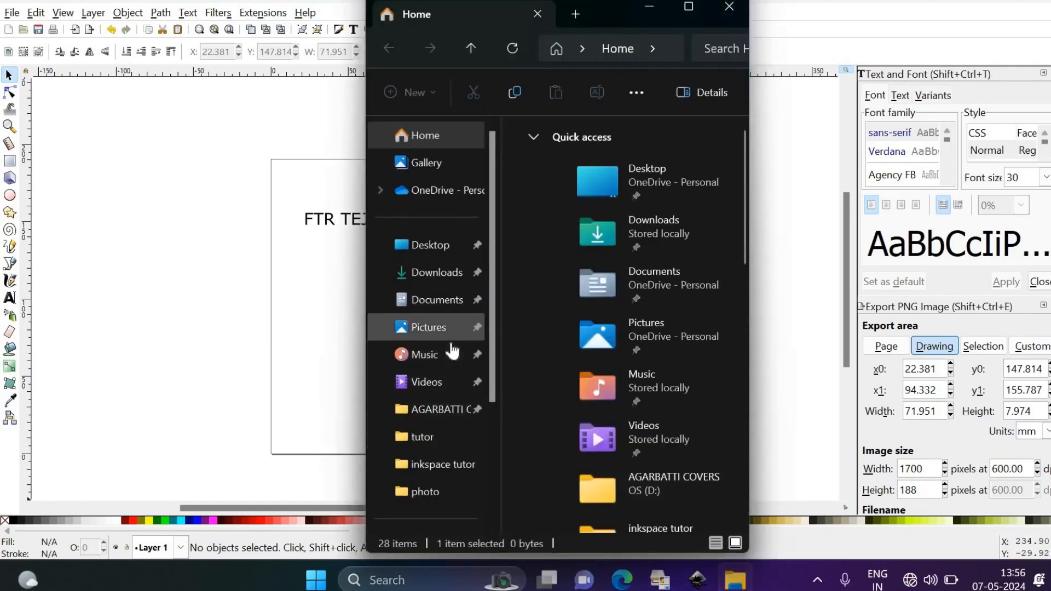
scroll(446, 400, down, 1)
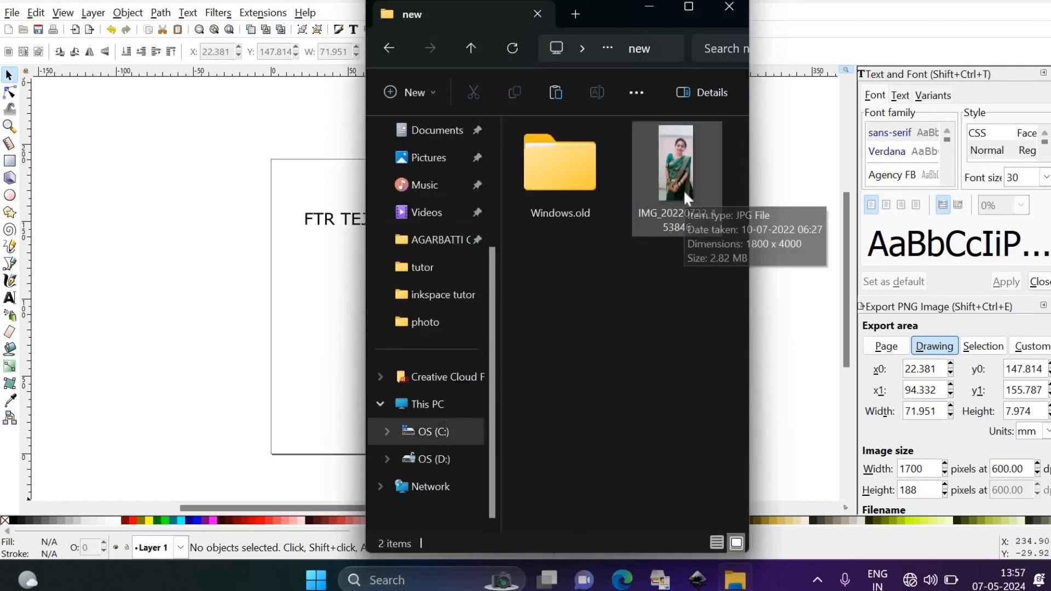
drag(690, 183, 305, 326)
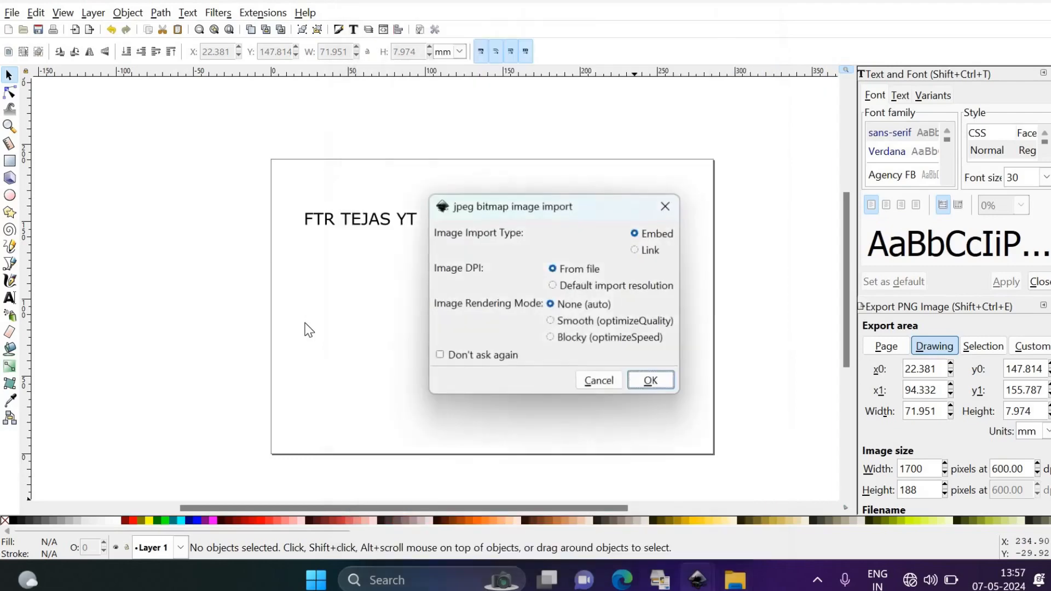
click(651, 380)
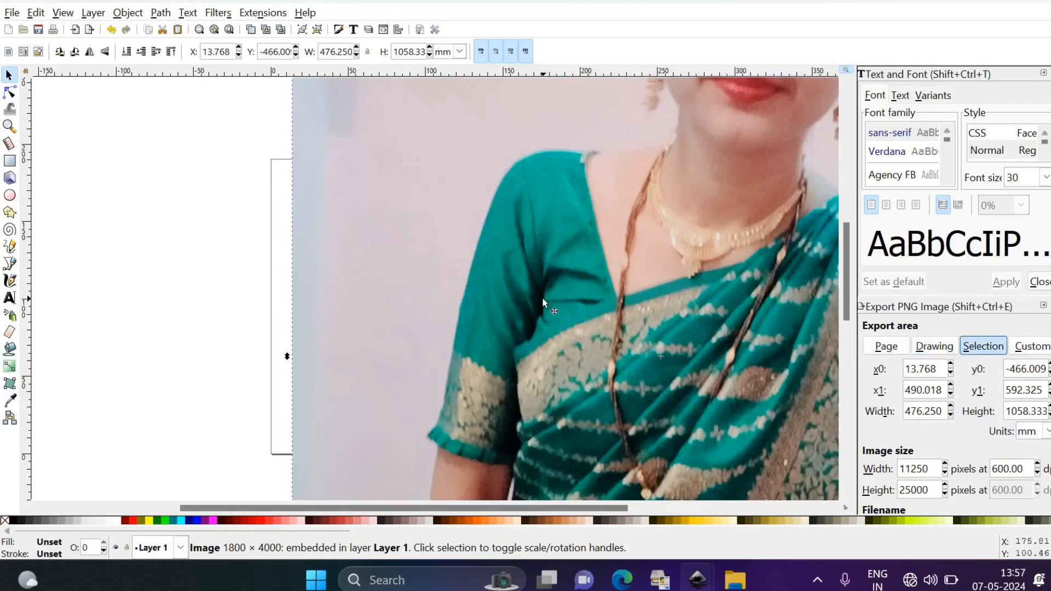
drag(551, 302, 504, 310)
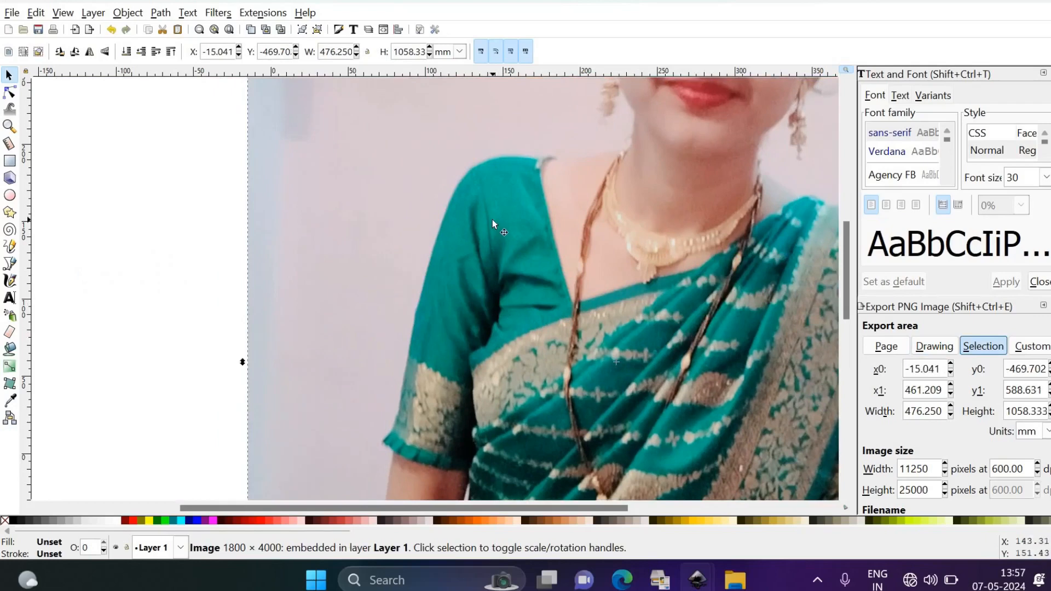
drag(524, 246, 528, 249)
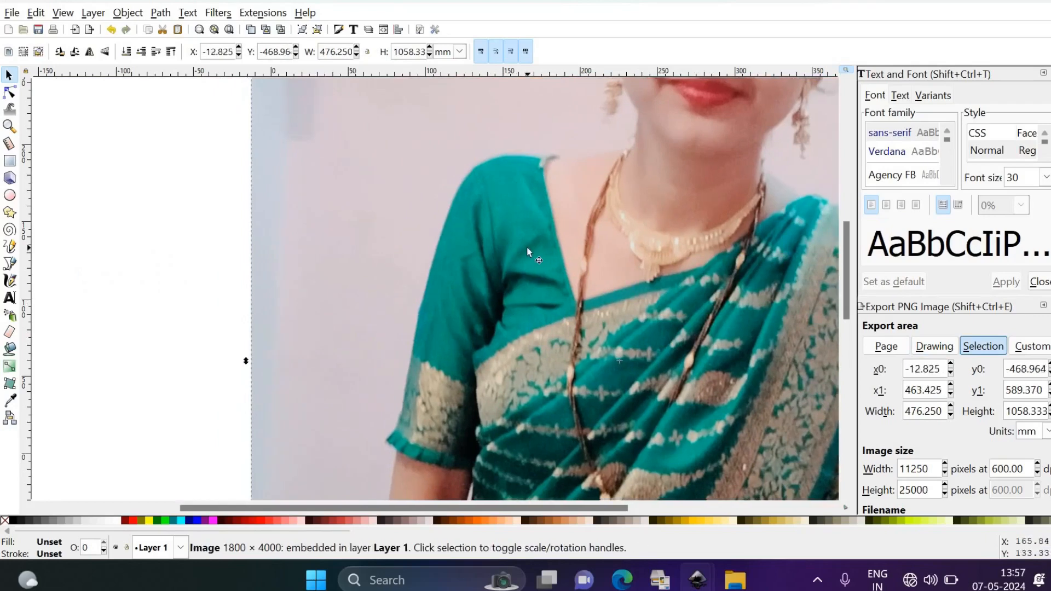
Step: Examine the embedded photo at different zoom levels, from its upper edge down to its lower edge
key(minus)
key(minus)
key(minus)
key(minus)
key(minus)
key(minus)
key(minus)
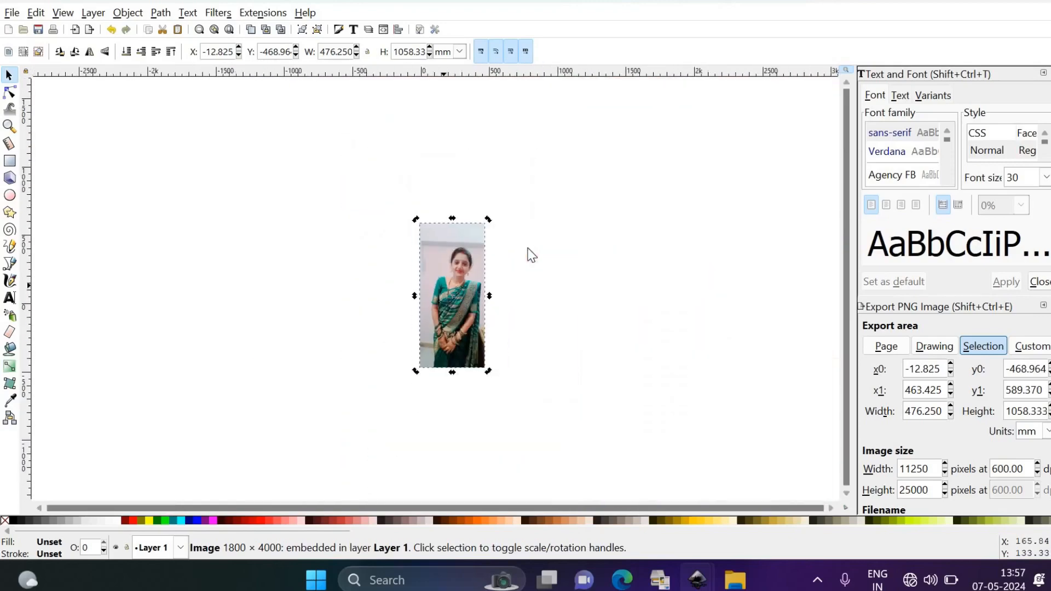
key(minus)
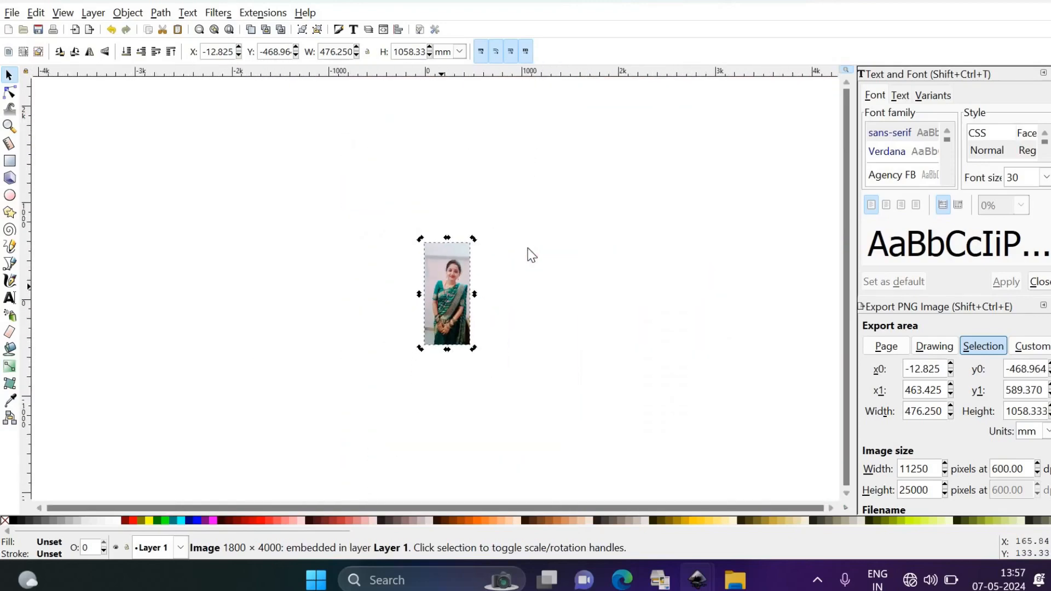
key(plus)
key(plus)
key(plus)
key(plus)
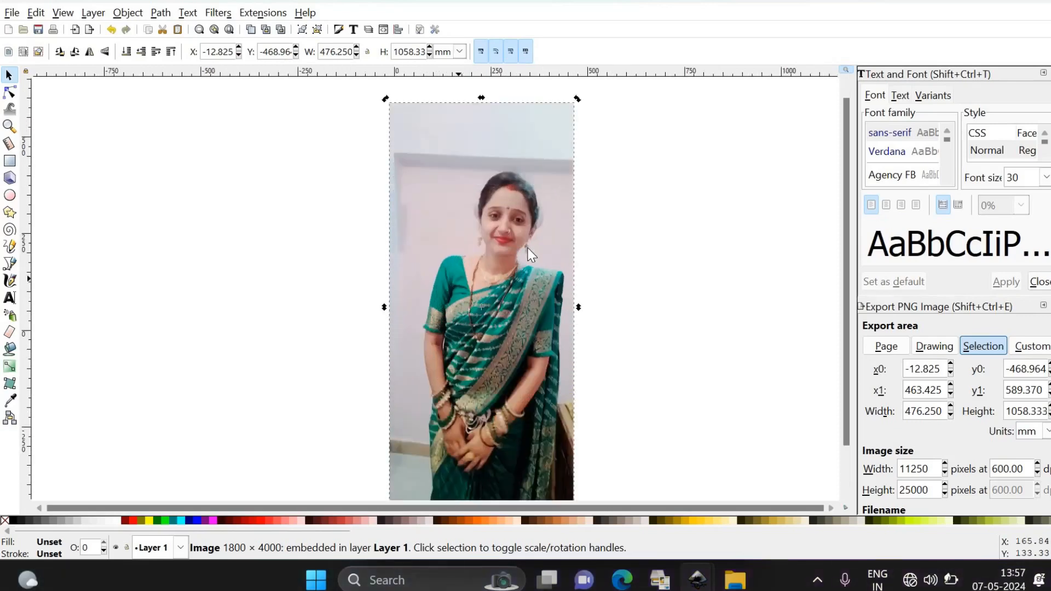
scroll(534, 289, down, 4)
scroll(533, 290, up, 5)
scroll(533, 290, down, 4)
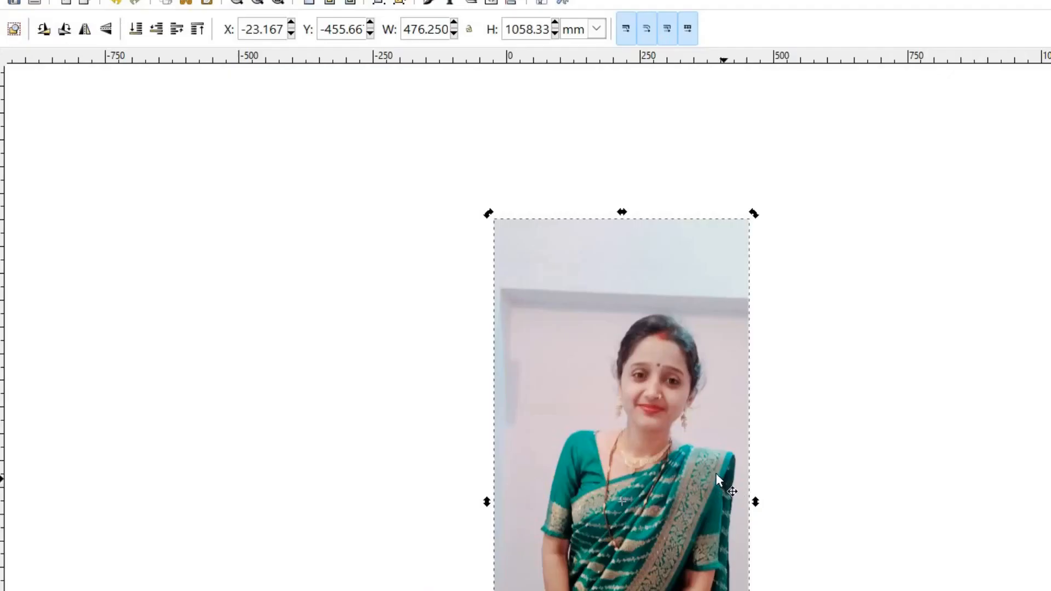
scroll(682, 445, down, 5)
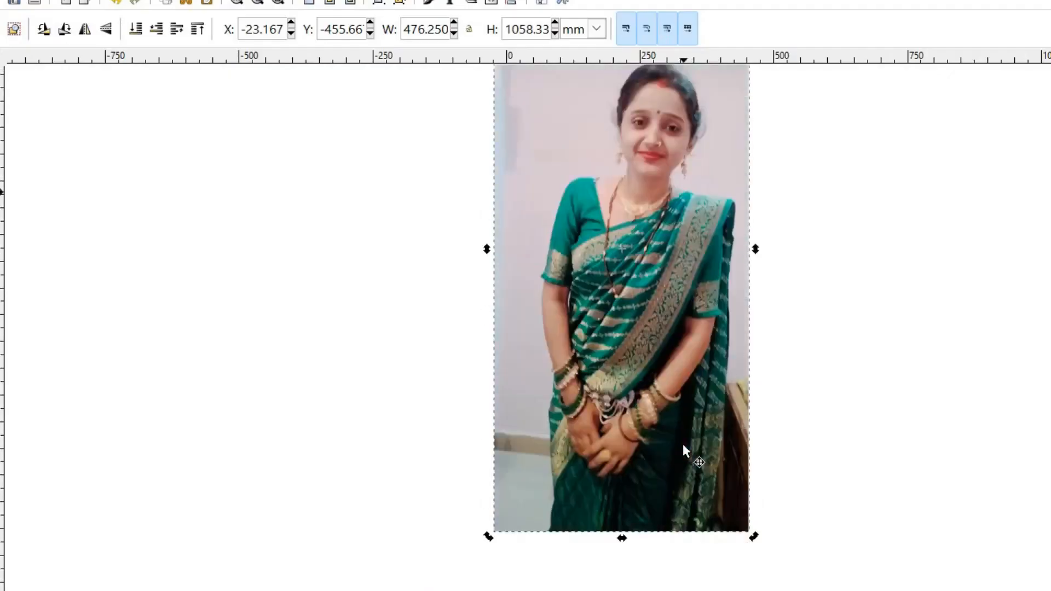
scroll(682, 444, up, 3)
scroll(684, 445, up, 3)
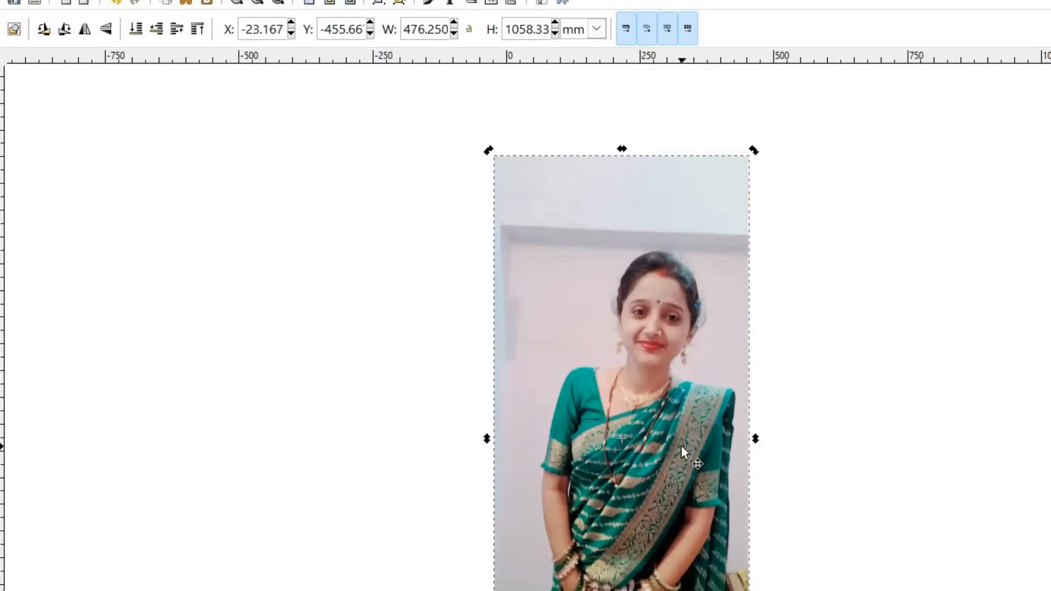
Step: Move the photo clear of the page's right side to about X 450 mm, Y -380 mm, and scale it to about 472 × 918 mm
drag(662, 447, 863, 404)
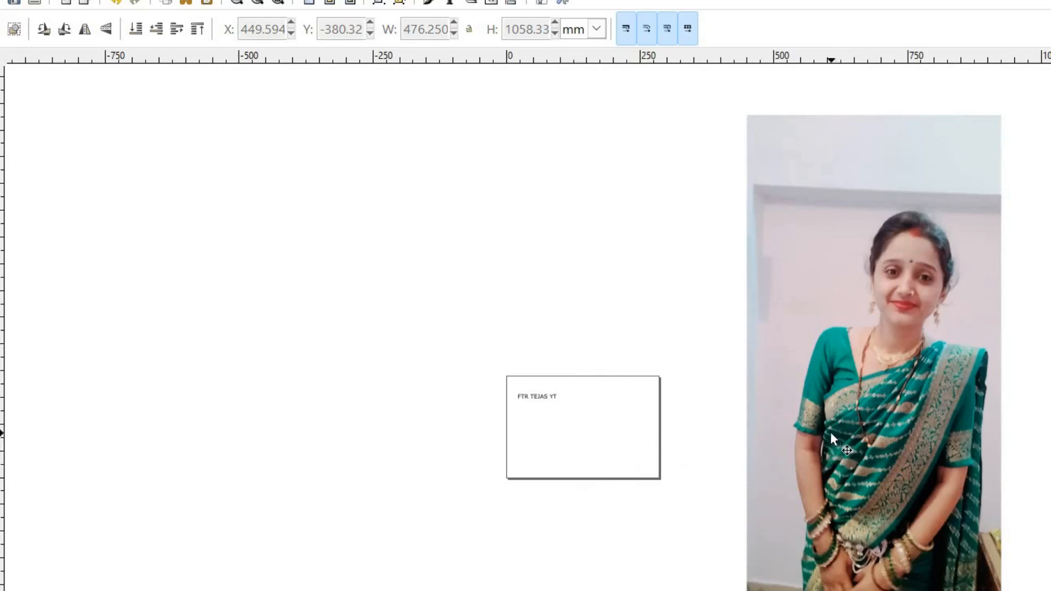
click(850, 520)
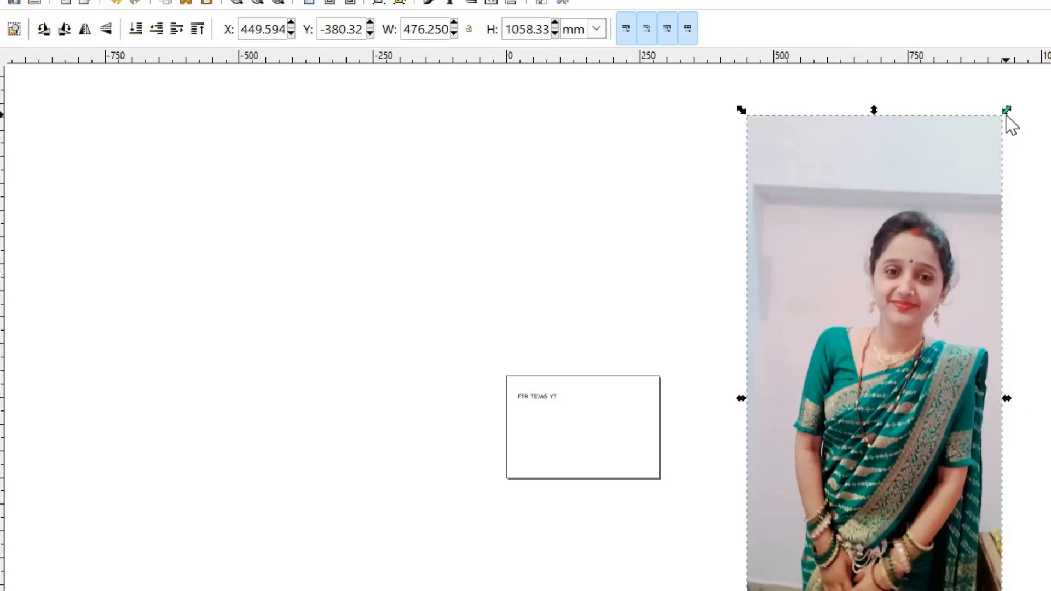
drag(1007, 116, 1004, 190)
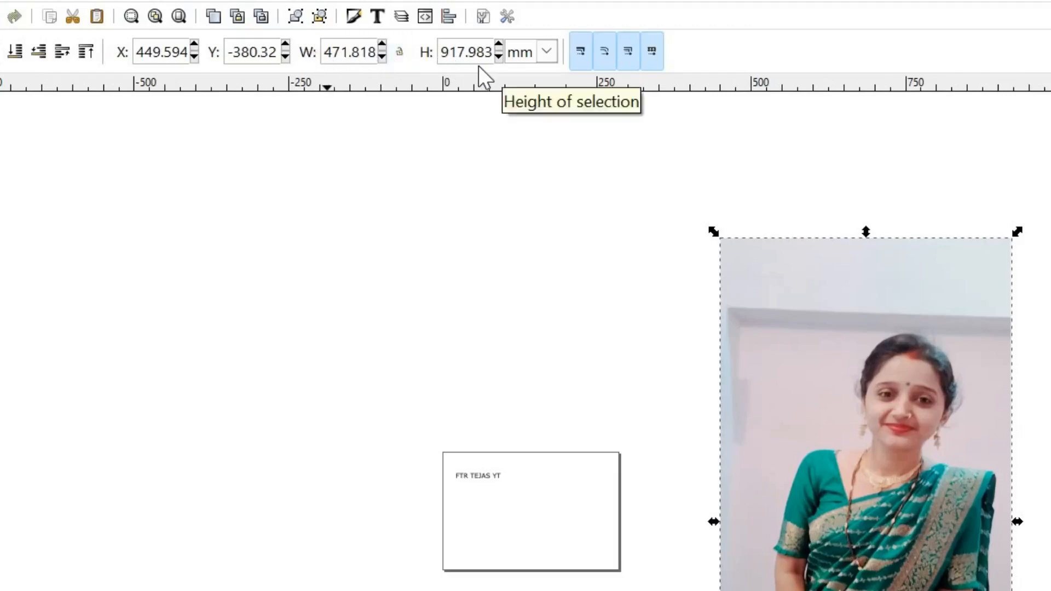
Step: Resize the photo to about 512 × 911 mm and reposition it beside the page at about X 340 mm, Y -234 mm
double_click(382, 56)
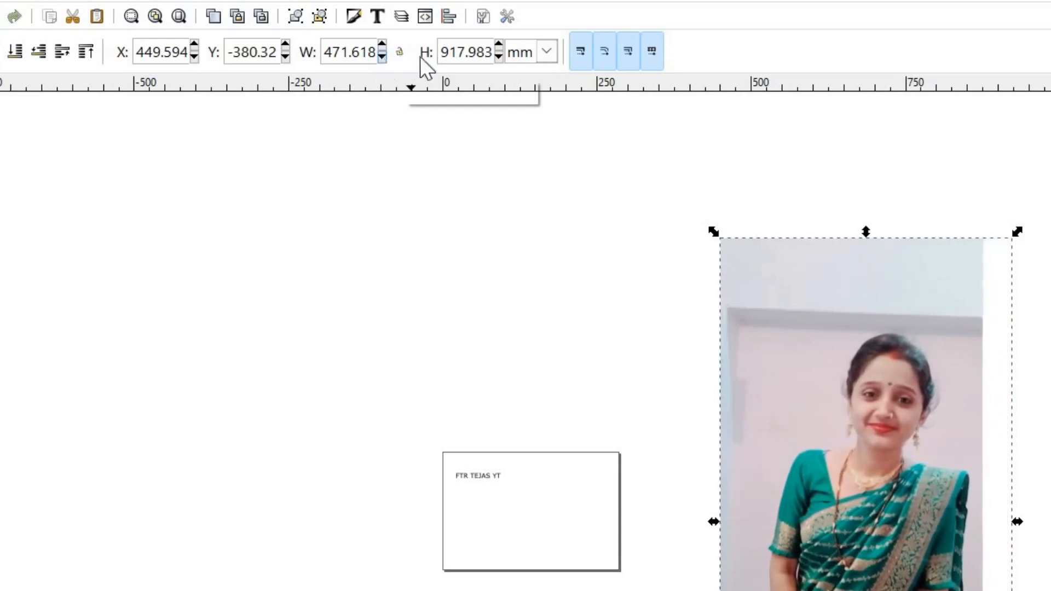
double_click(497, 57)
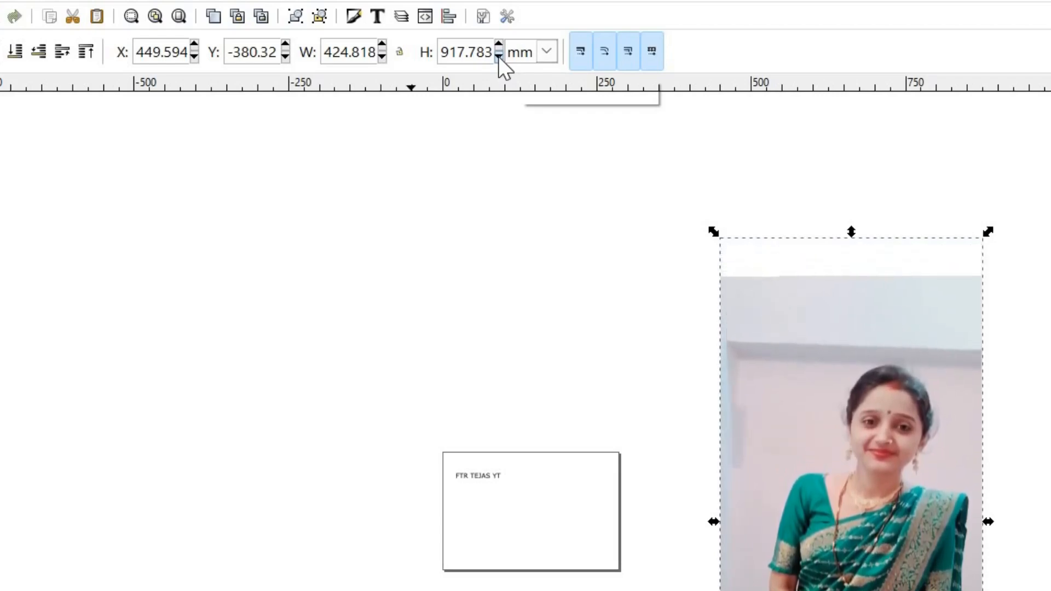
click(498, 57)
drag(923, 547, 837, 451)
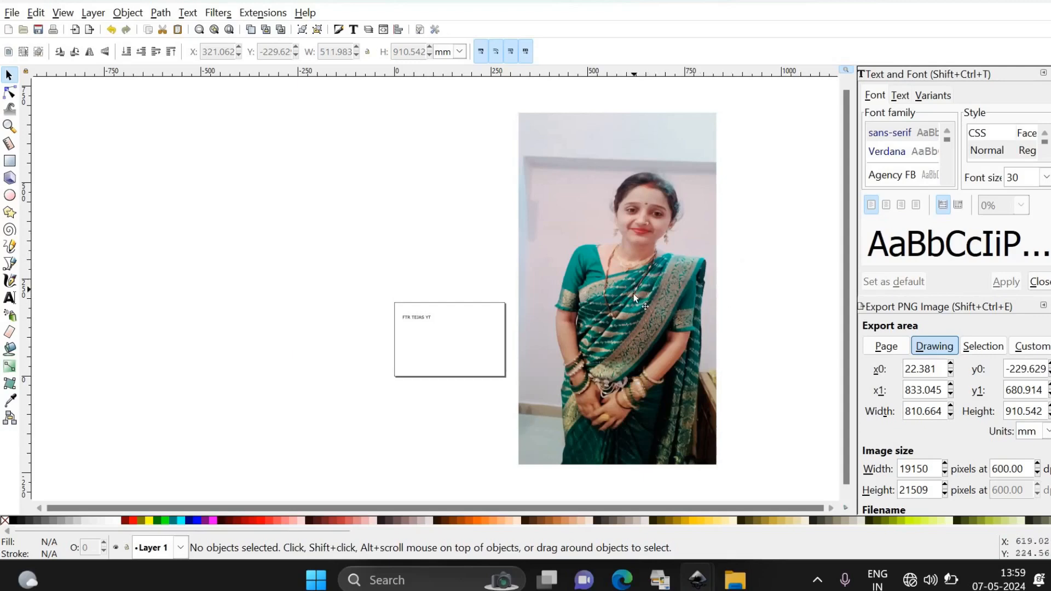
drag(575, 303, 636, 301)
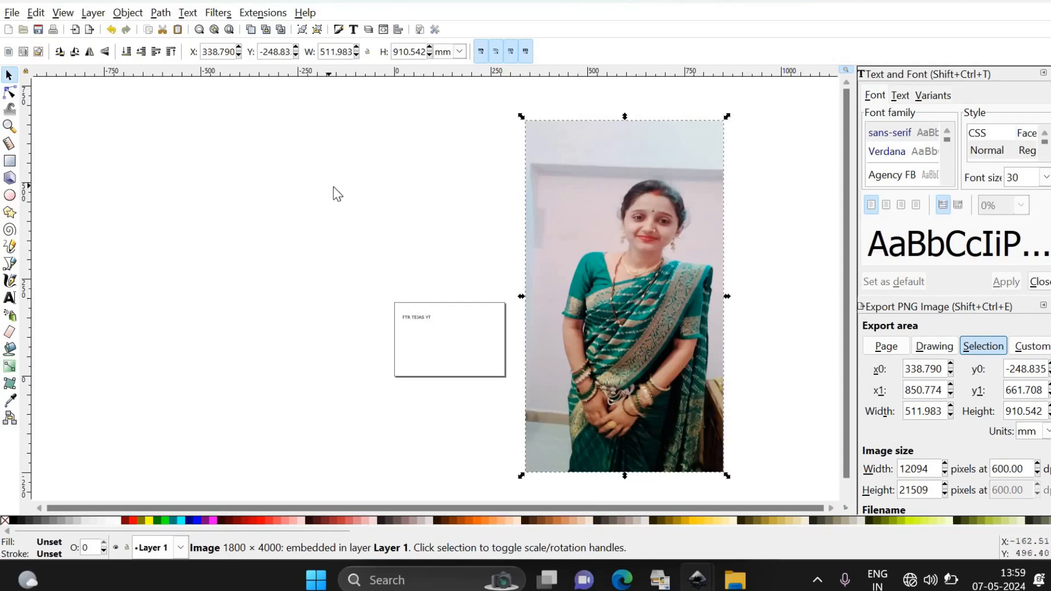
mouse_move(626, 301)
mouse_down()
mouse_move(596, 297)
mouse_move(625, 292)
mouse_up()
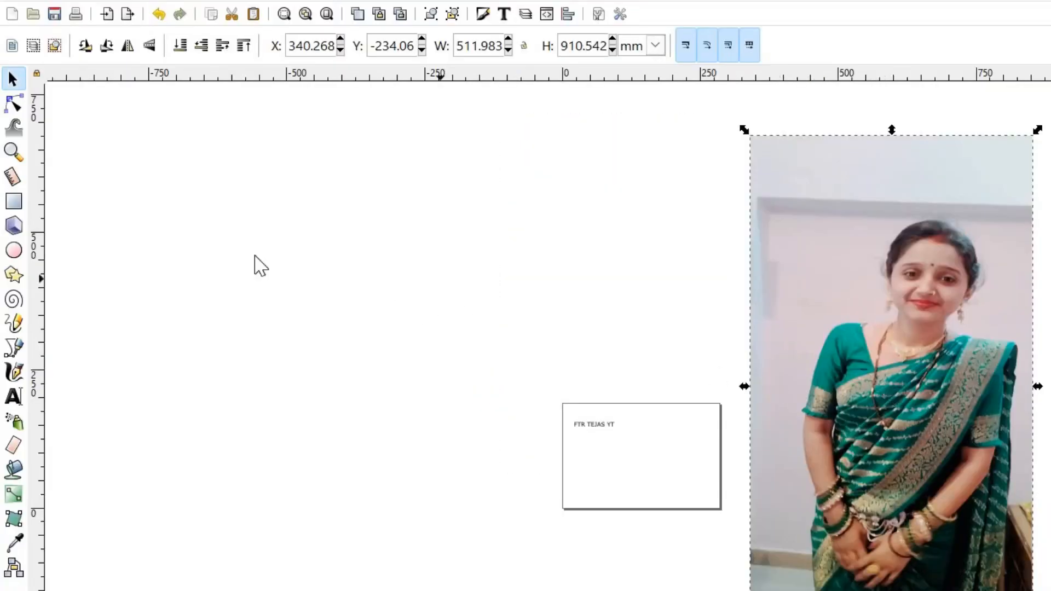
Step: Draw a red rectangle about 415 × 516 mm over the woman's head and upper body in the photo
click(14, 202)
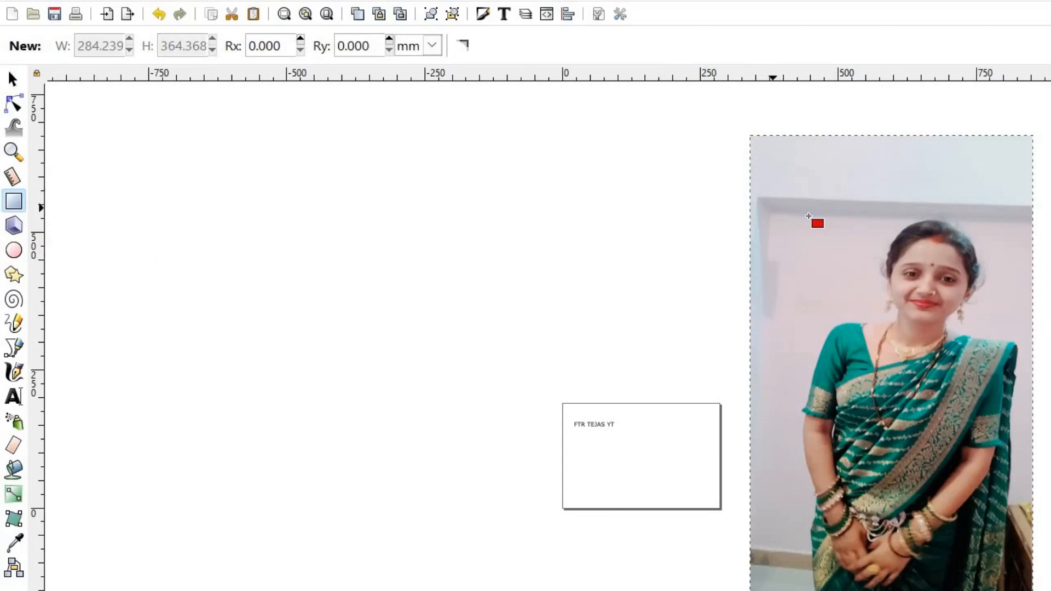
mouse_move(796, 213)
mouse_down()
mouse_move(938, 226)
mouse_move(1033, 285)
mouse_move(1026, 497)
mouse_up()
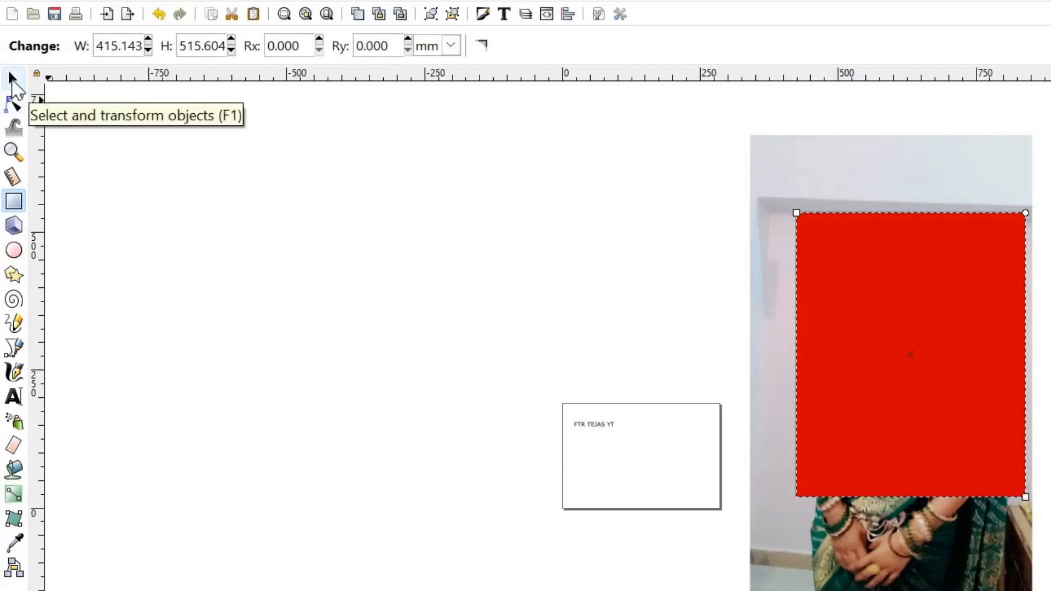
click(13, 82)
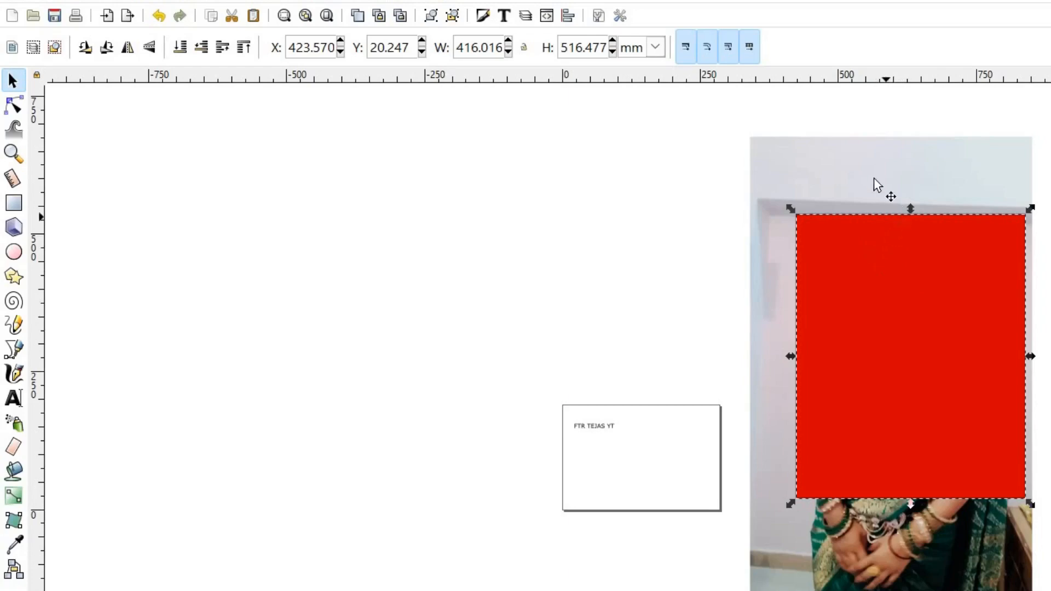
Step: Clip the photo to the red rectangle and move the clipped photo to about X 315 mm, Y -163 mm
click(815, 170)
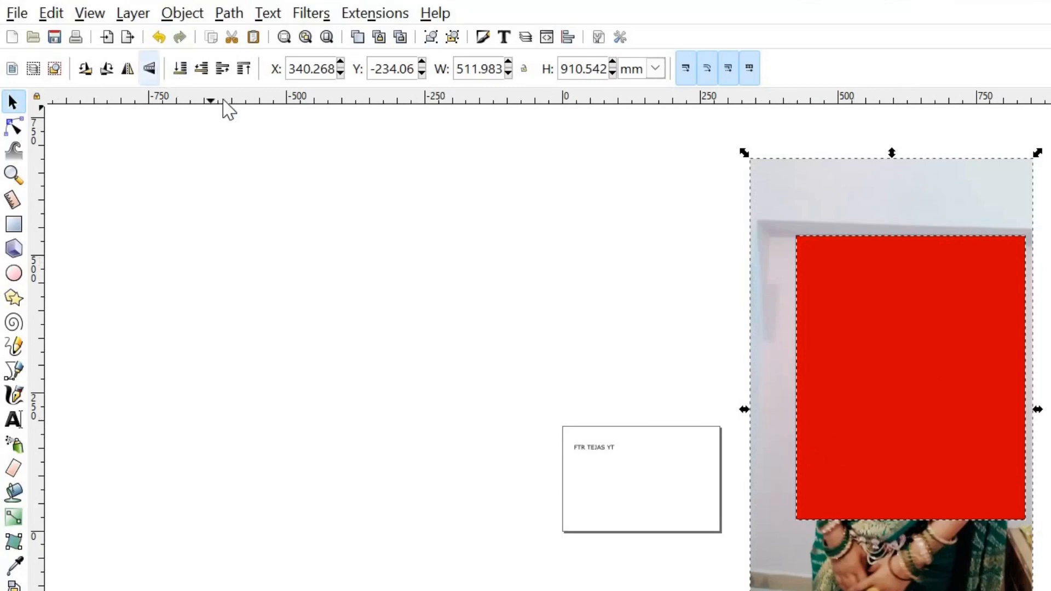
click(188, 17)
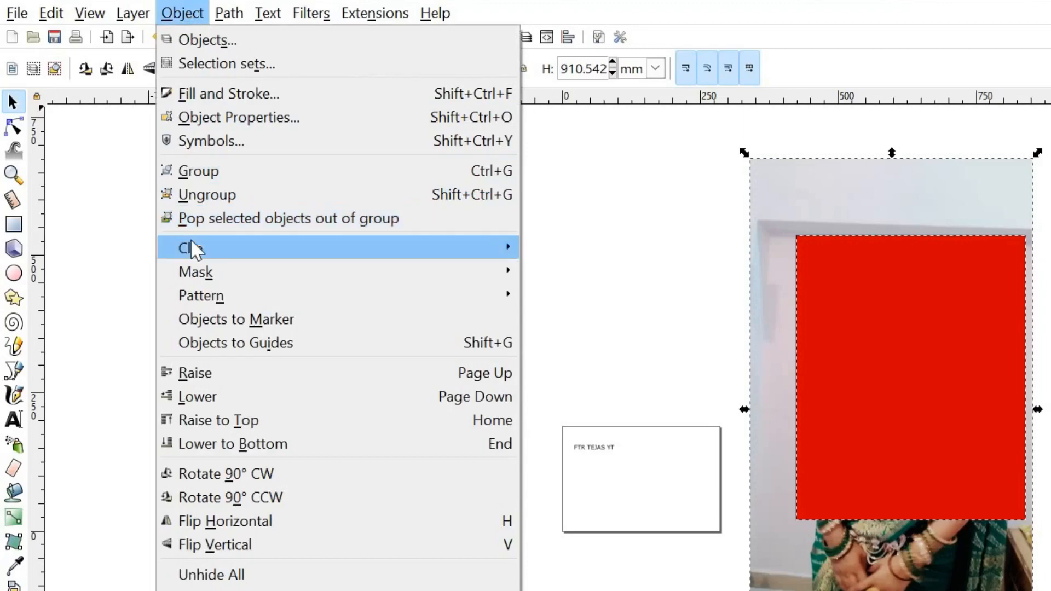
mouse_move(193, 248)
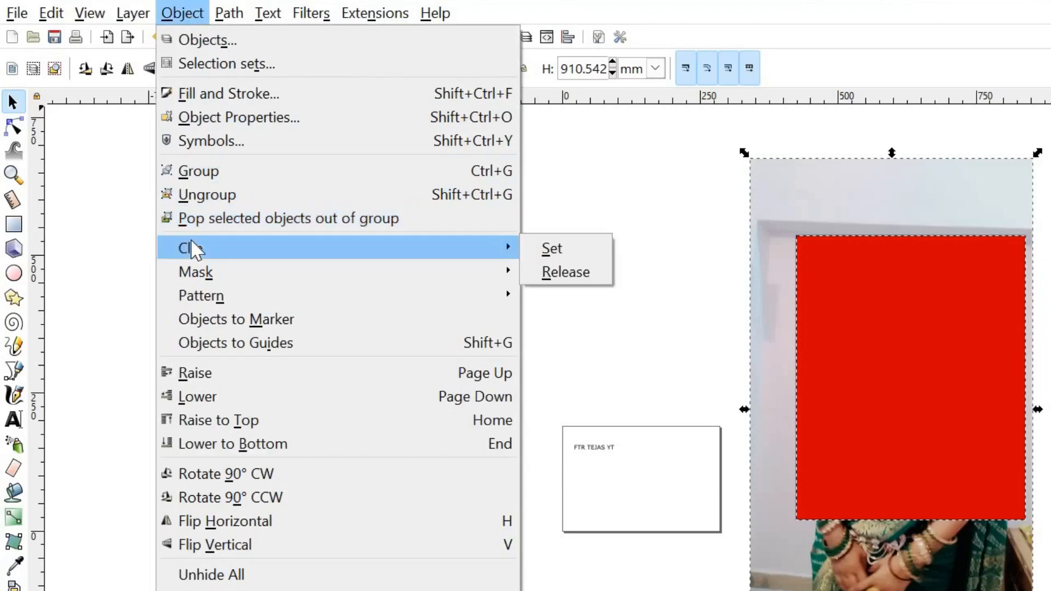
click(552, 248)
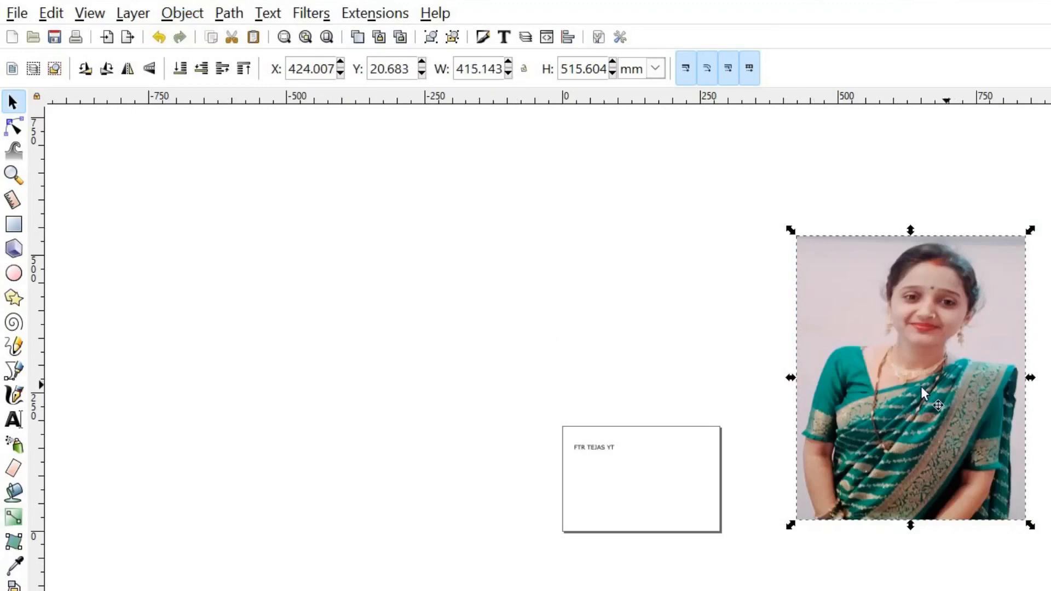
drag(914, 391, 855, 499)
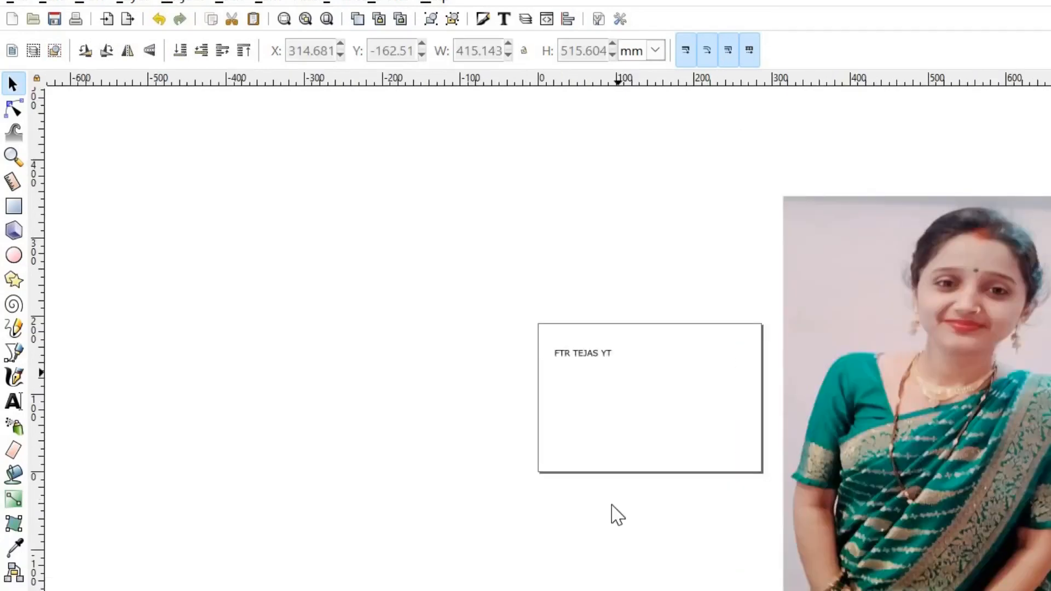
Step: Add the text "PLEASE SUBSCRIBE MY CHANNEL" on the page below the existing imported line
scroll(618, 515, up, 4)
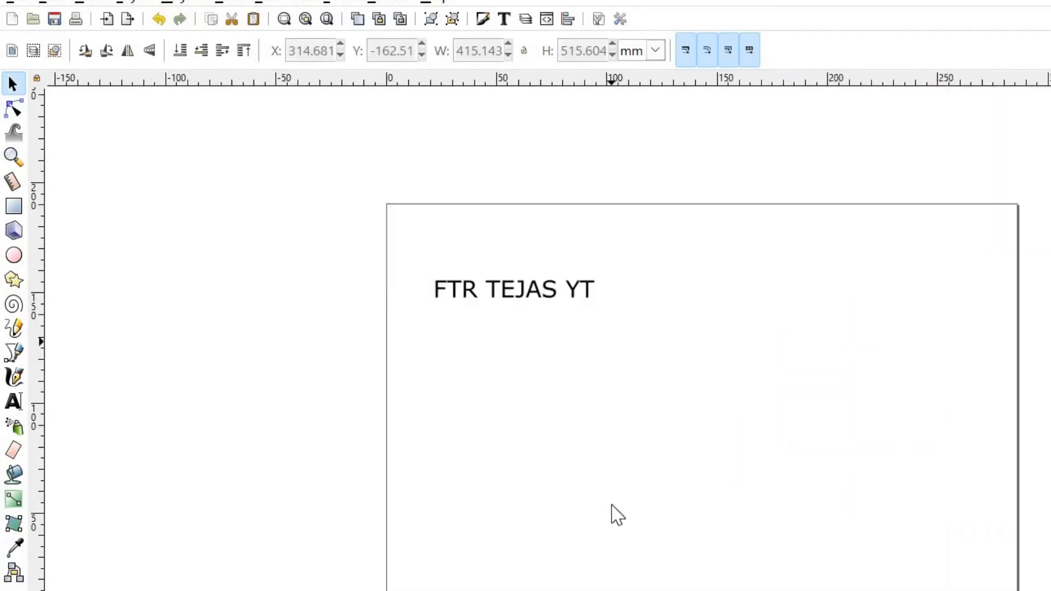
scroll(615, 528, down, 3)
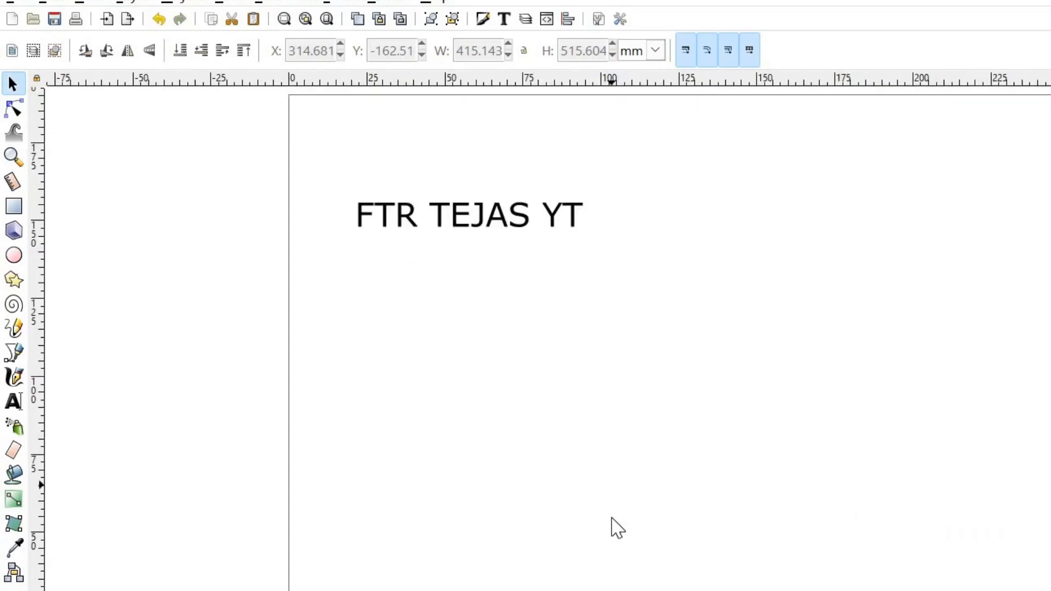
scroll(681, 517, up, 3)
drag(715, 501, 589, 448)
scroll(170, 391, down, 2)
scroll(170, 391, down, 1)
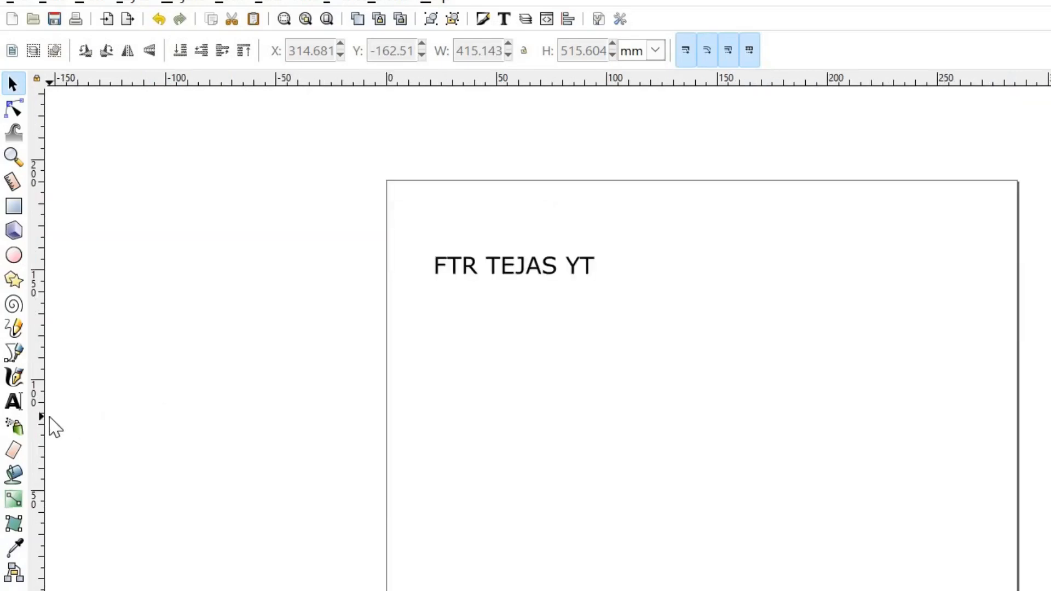
click(10, 406)
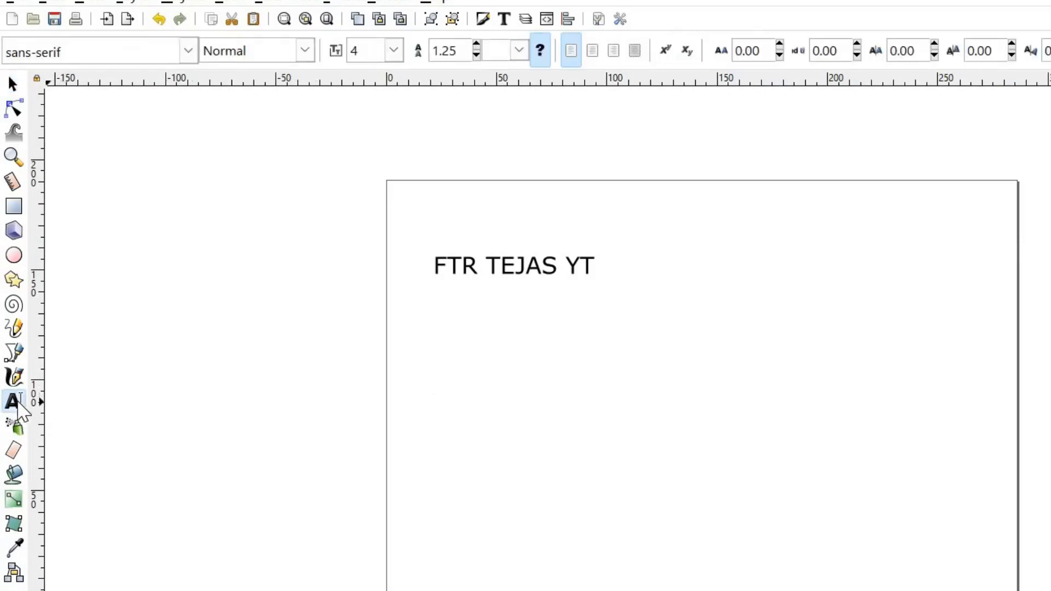
click(431, 350)
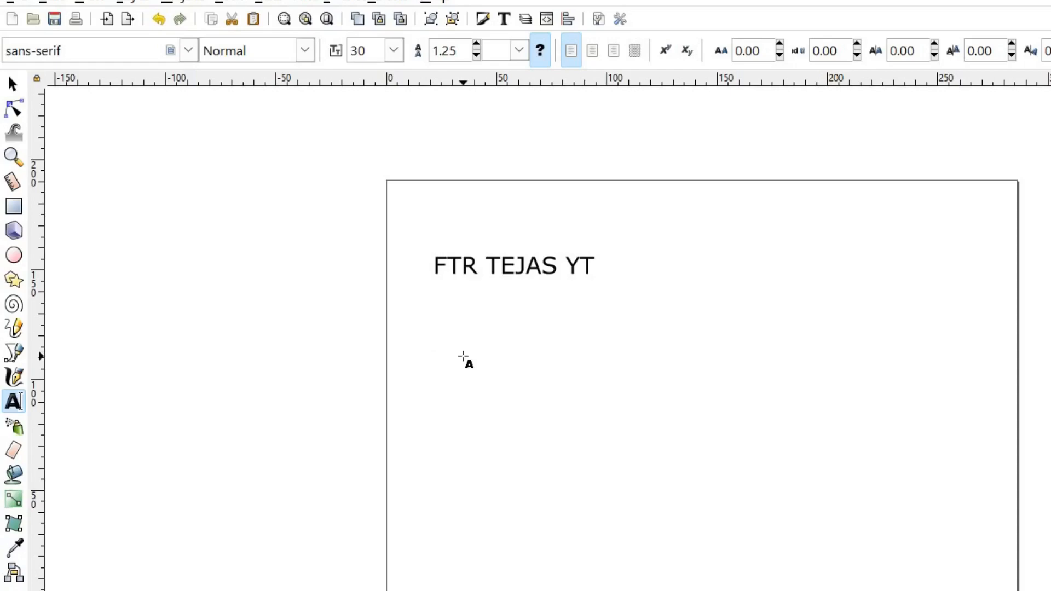
text(PLESE)
key(BackSpace)
key(BackSpace)
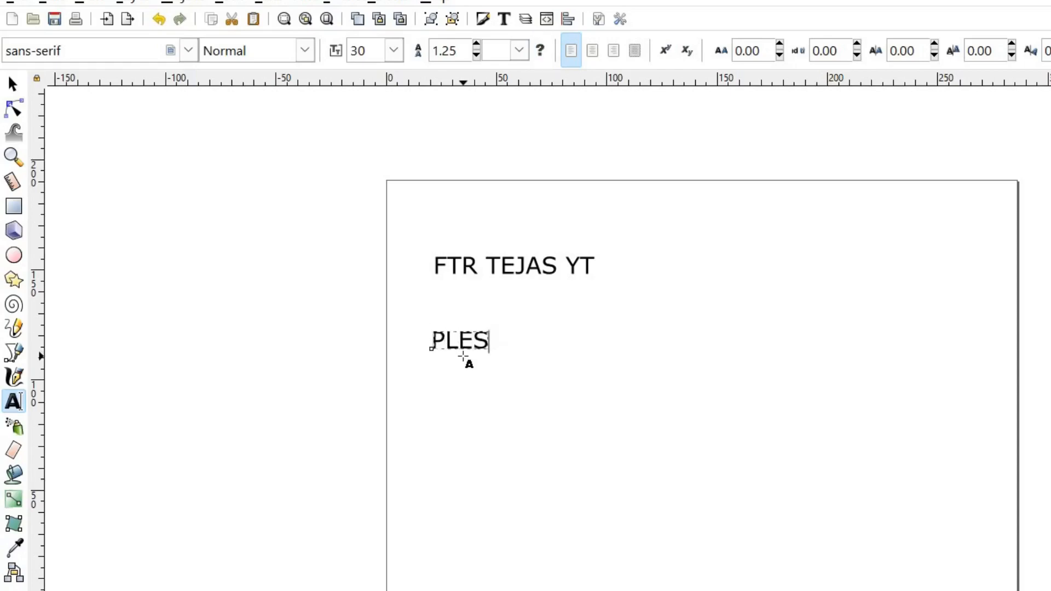
text(ASE)
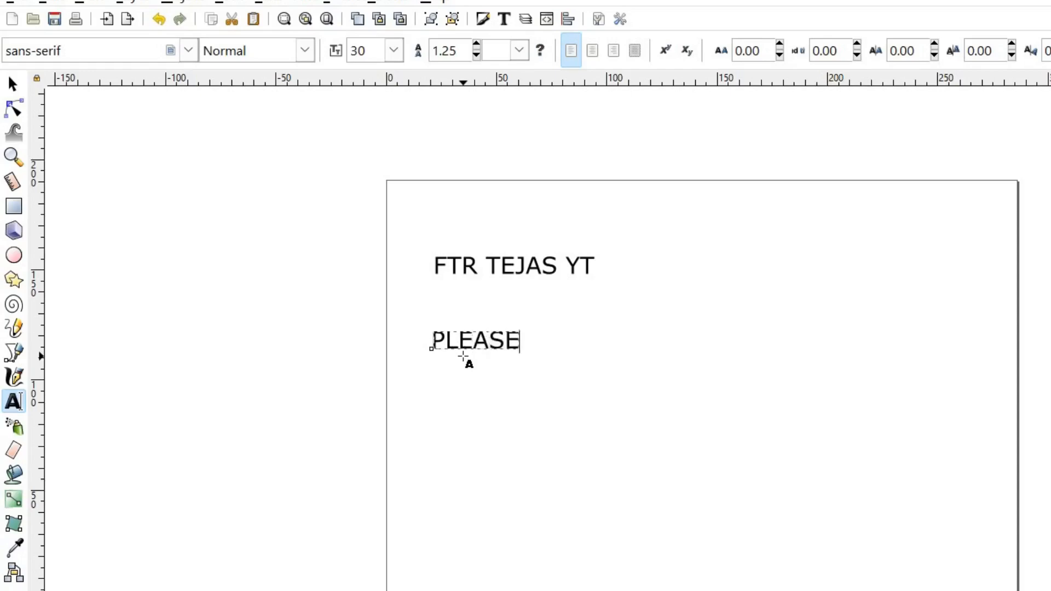
text( SUBSCRIBE)
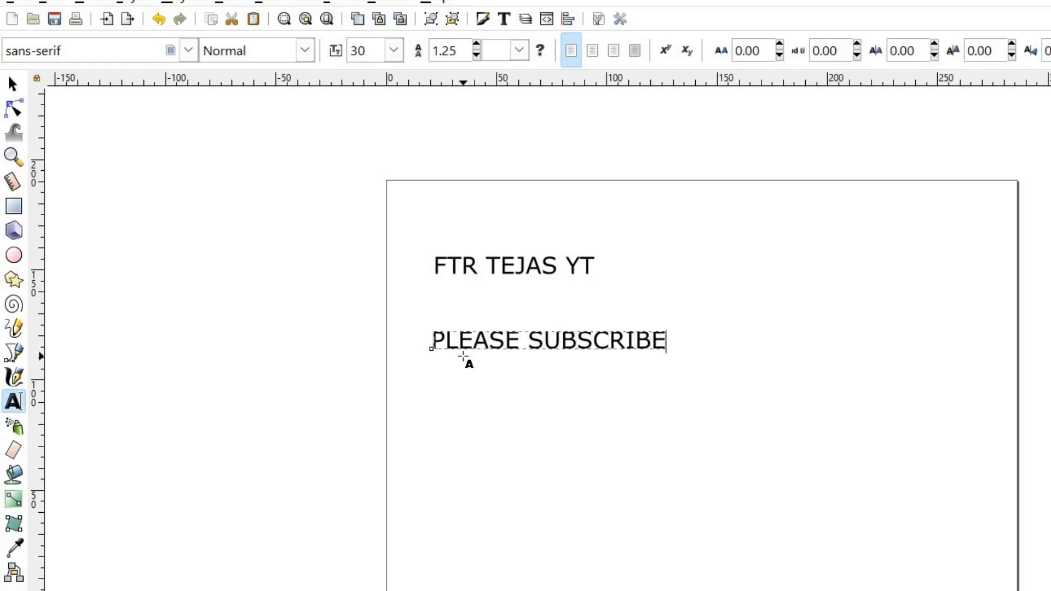
text( MY CHANNEL)
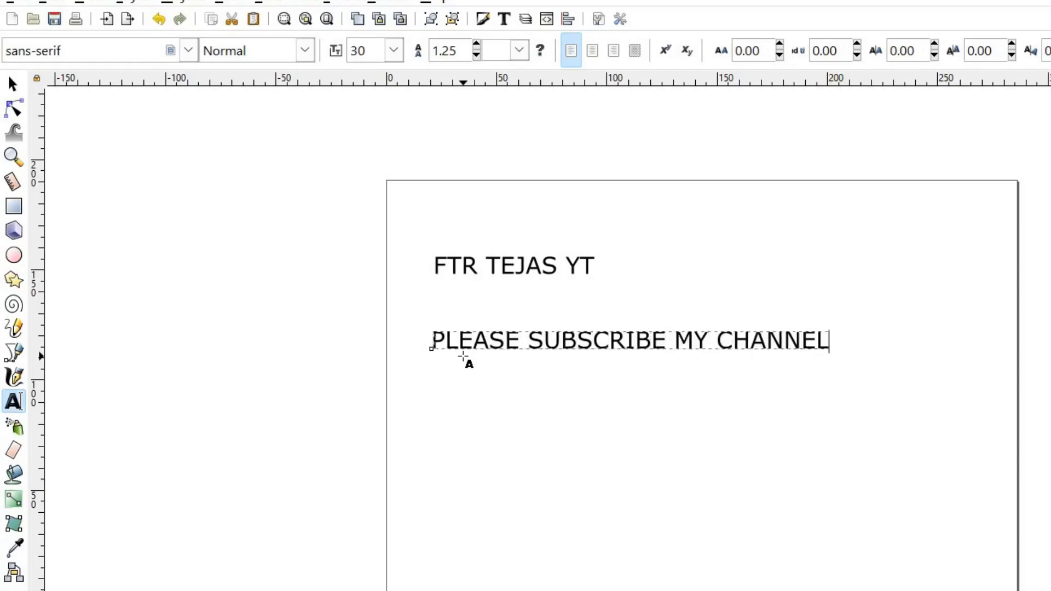
Step: Add a second line reading "THANK YOU FOR WATCHING" to the new text object
key(Return)
text(THAN)
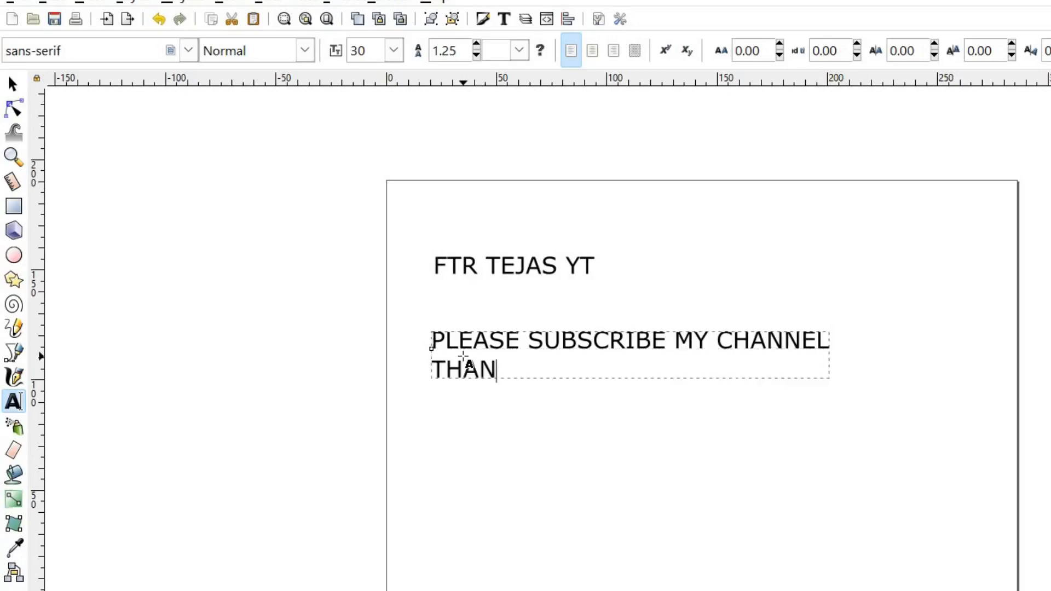
text(K YOU F)
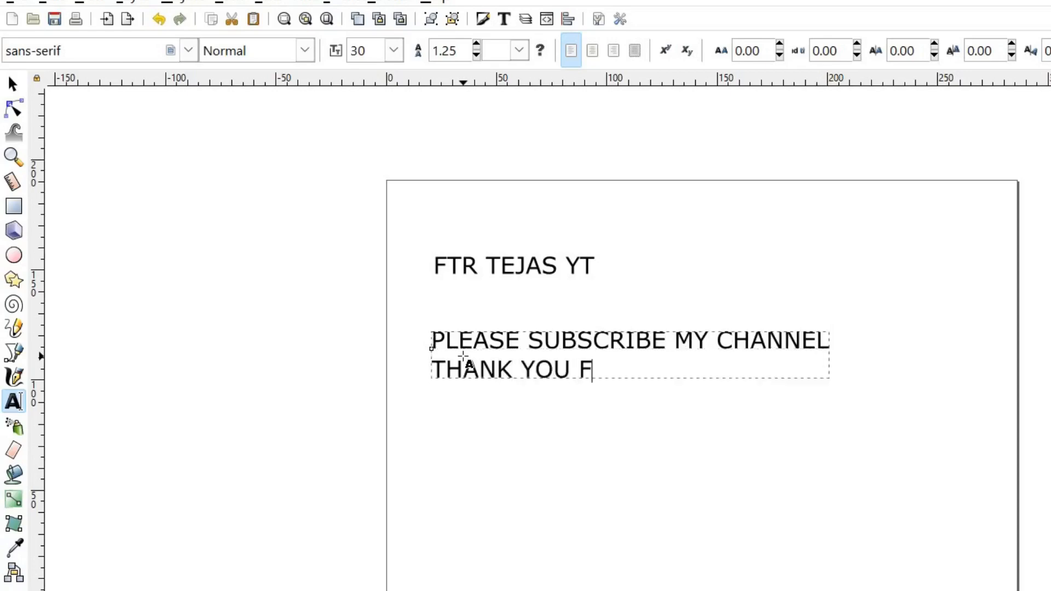
text(OR WATCHING)
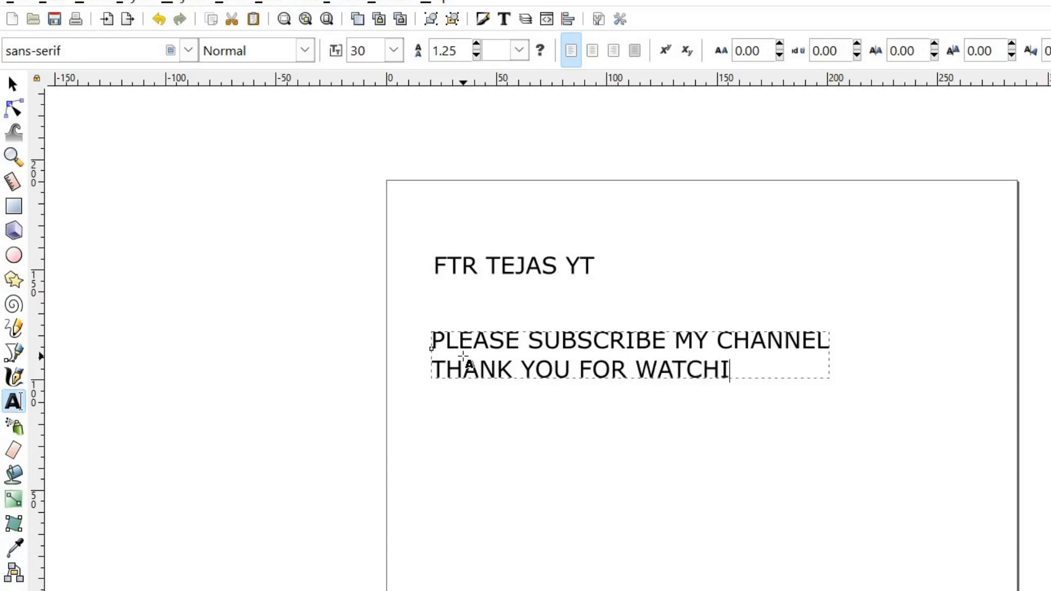
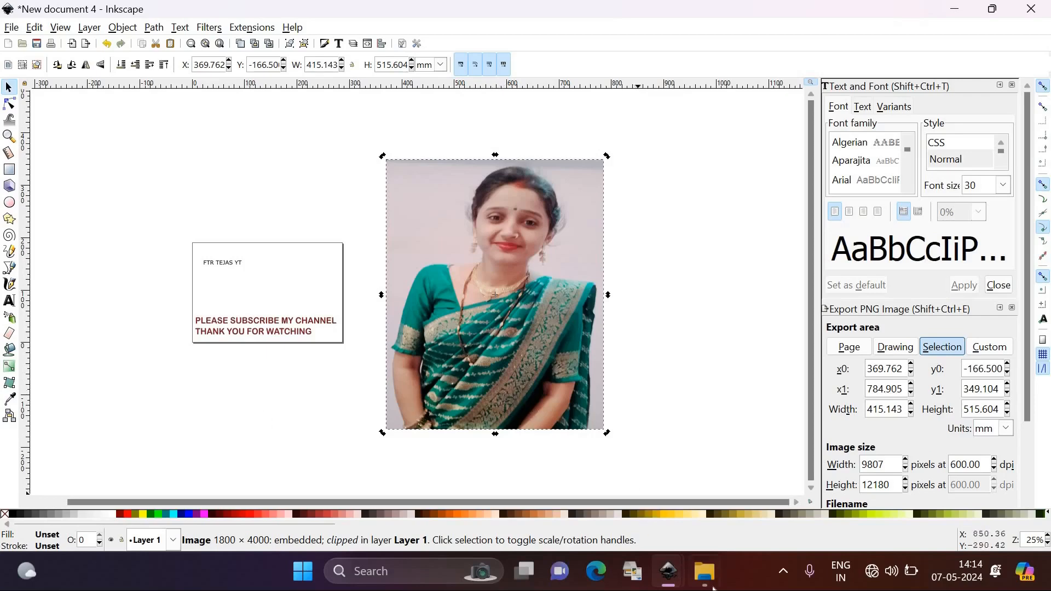
Step: Import the NHR HACKER logo PNG from the photo folder as an embedded image and place it just below the page
mouse_move(711, 582)
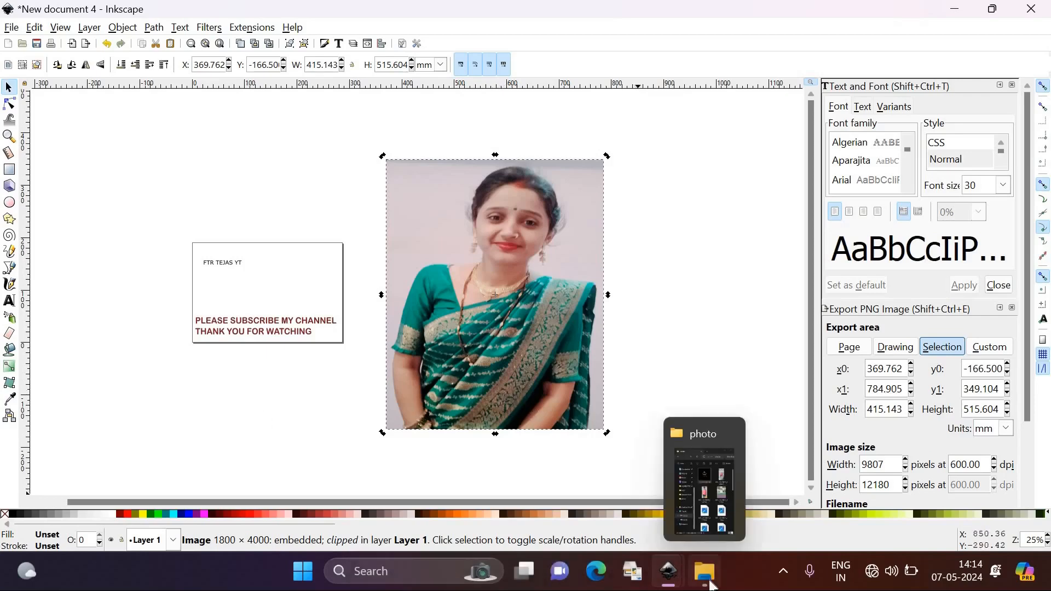
click(703, 507)
drag(530, 175, 217, 209)
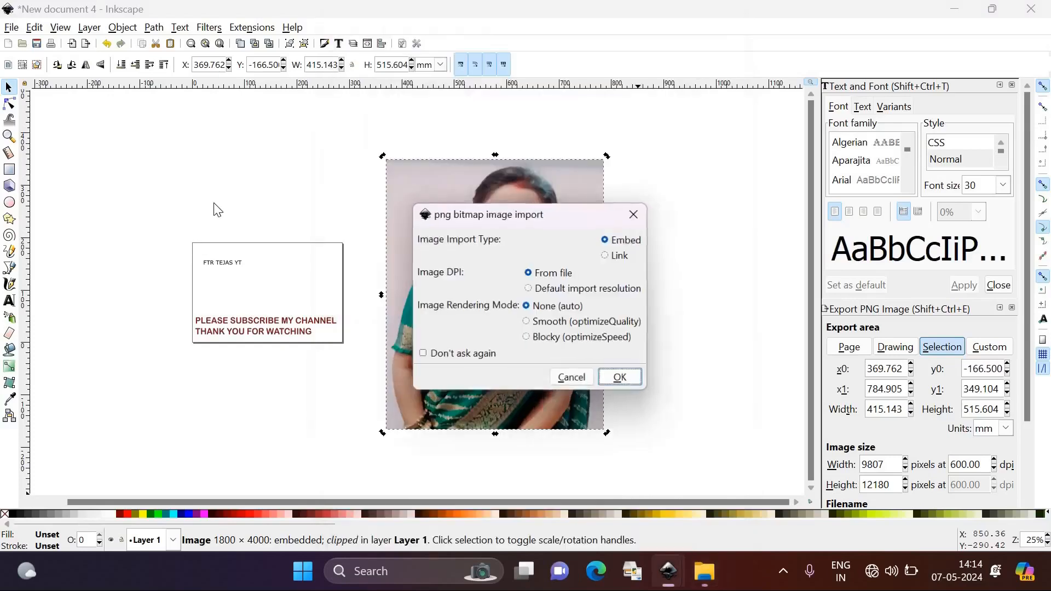
click(617, 378)
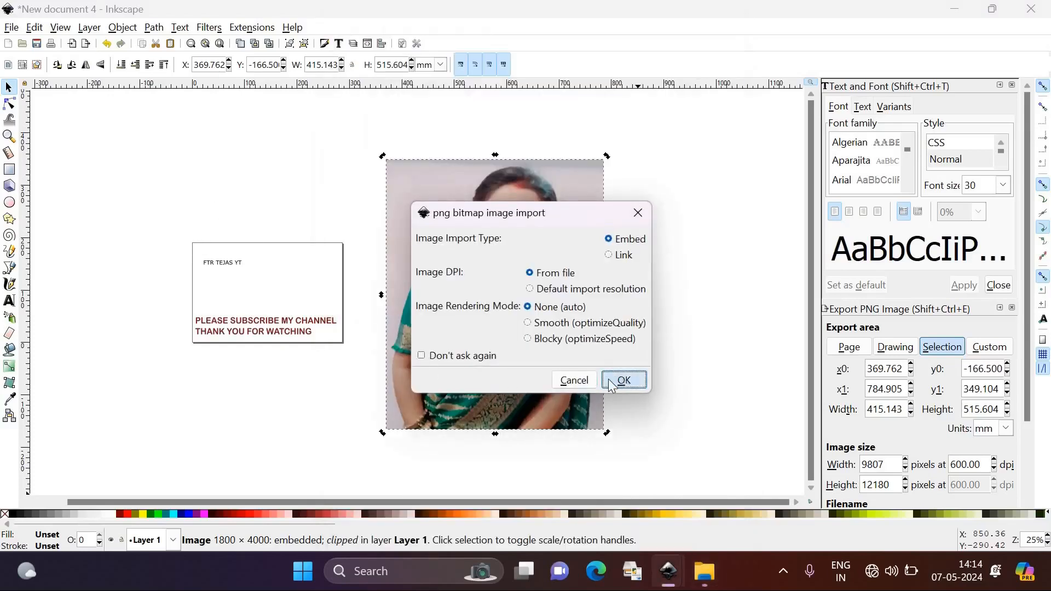
drag(616, 386, 327, 213)
drag(630, 287, 315, 404)
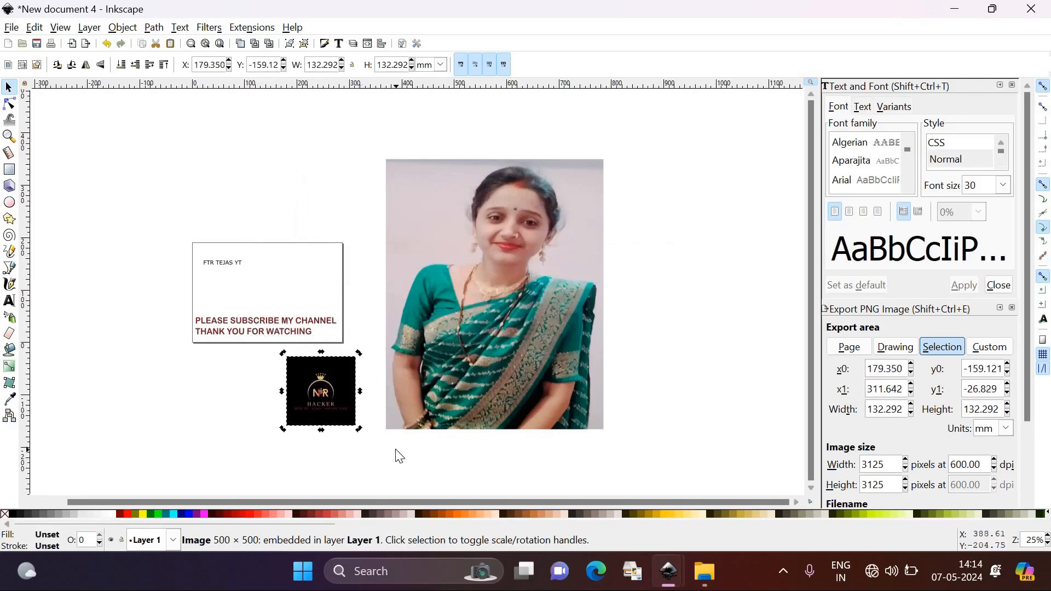
Step: Move the logo image farther below the page, to about X 135 mm, Y -223 mm
click(399, 456)
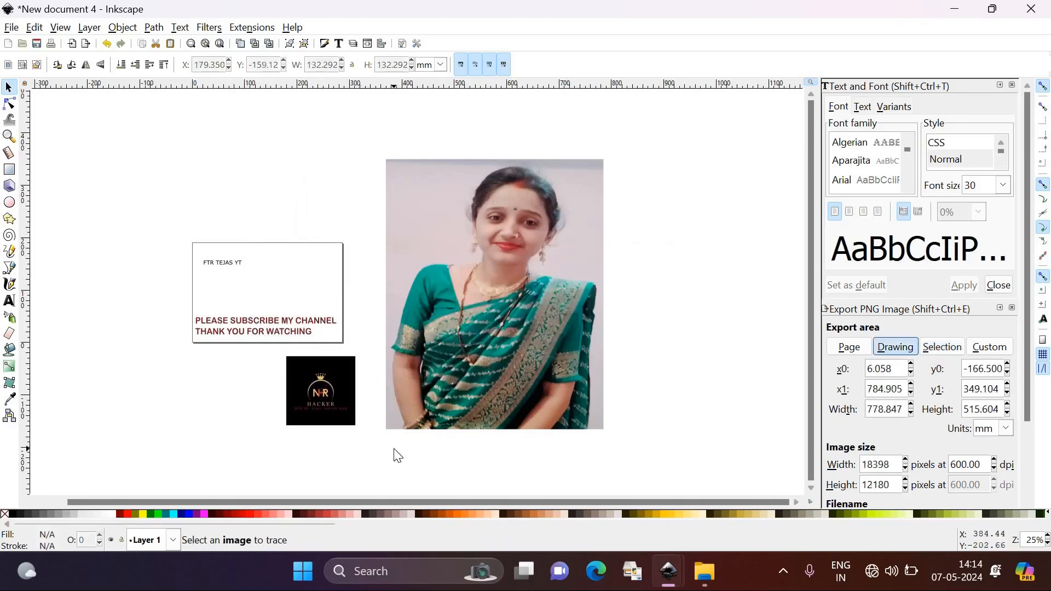
click(311, 374)
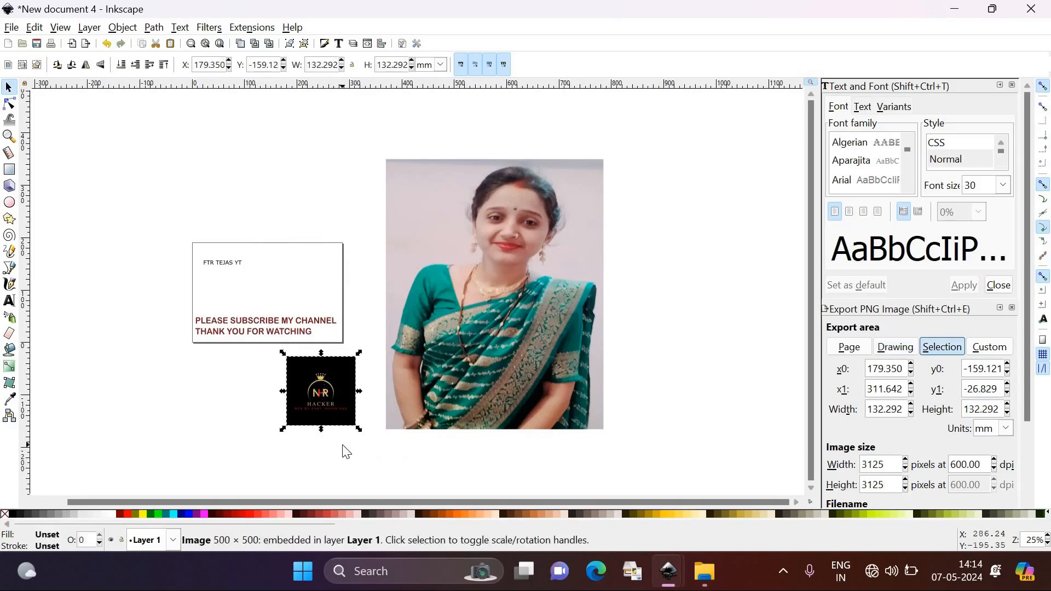
key(plus)
key(plus)
scroll(342, 444, down, 3)
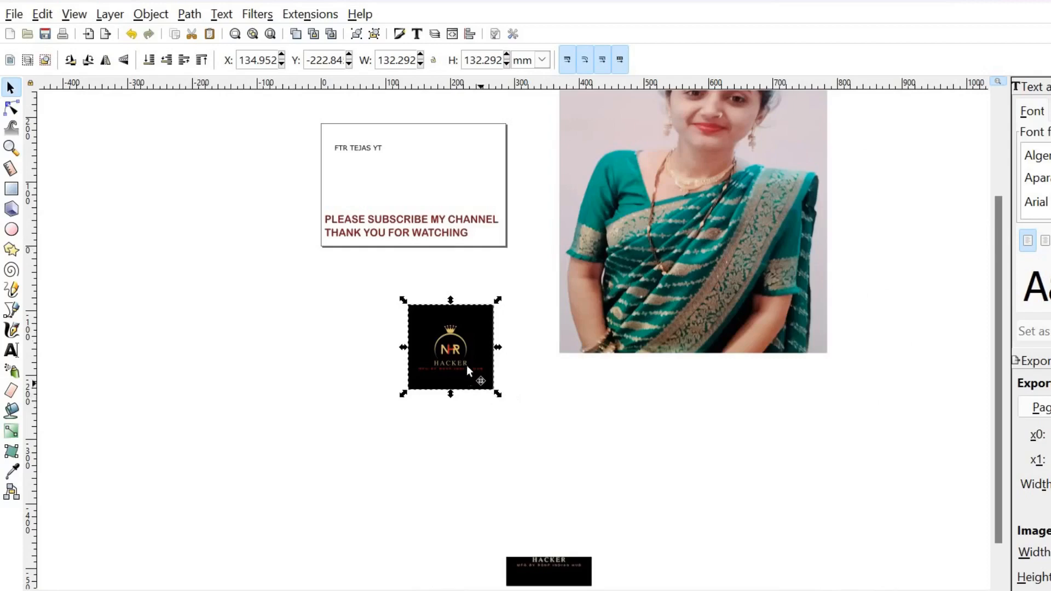
click(461, 351)
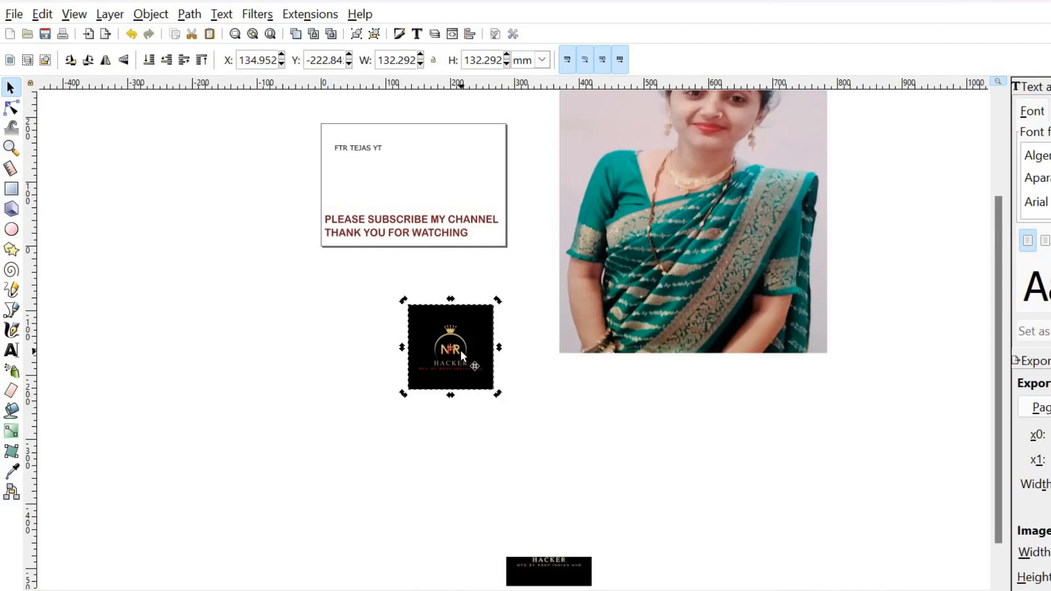
Step: Trace the logo bitmap into a single path using color quantization with 5 colors and the image inverted
click(189, 14)
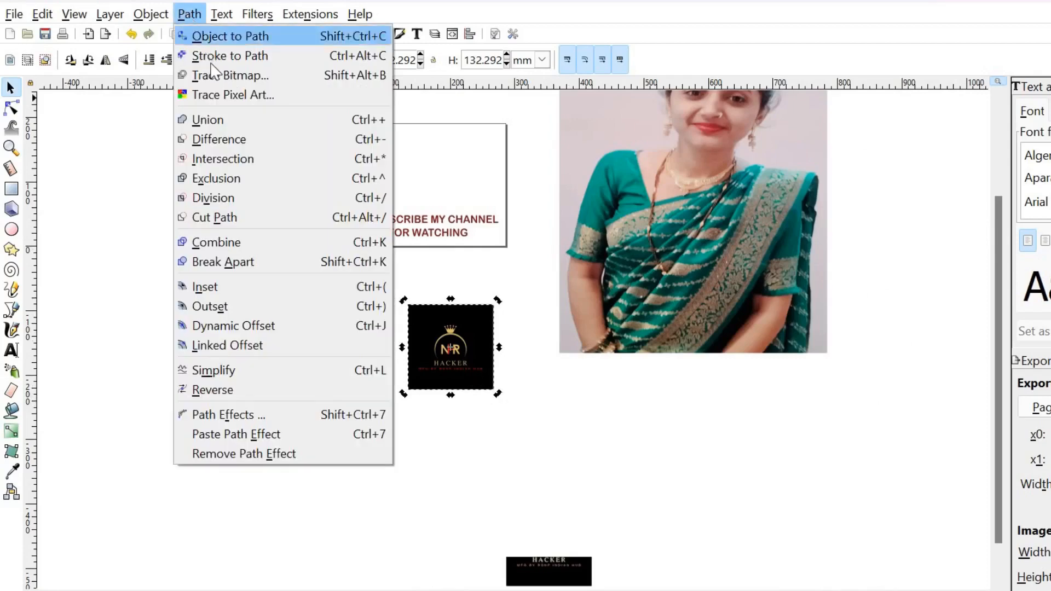
click(230, 75)
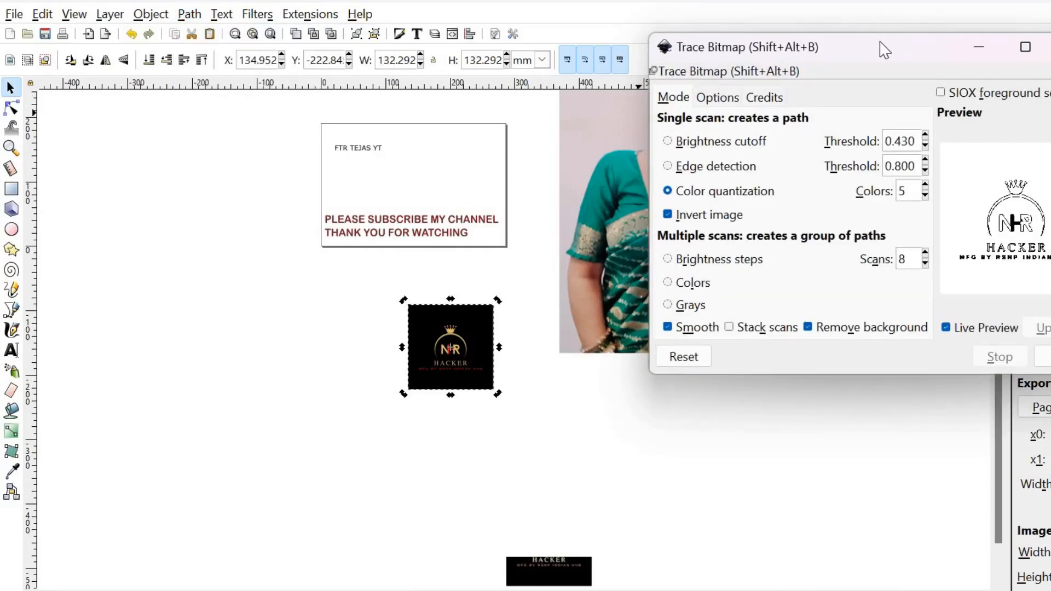
drag(885, 50, 853, 63)
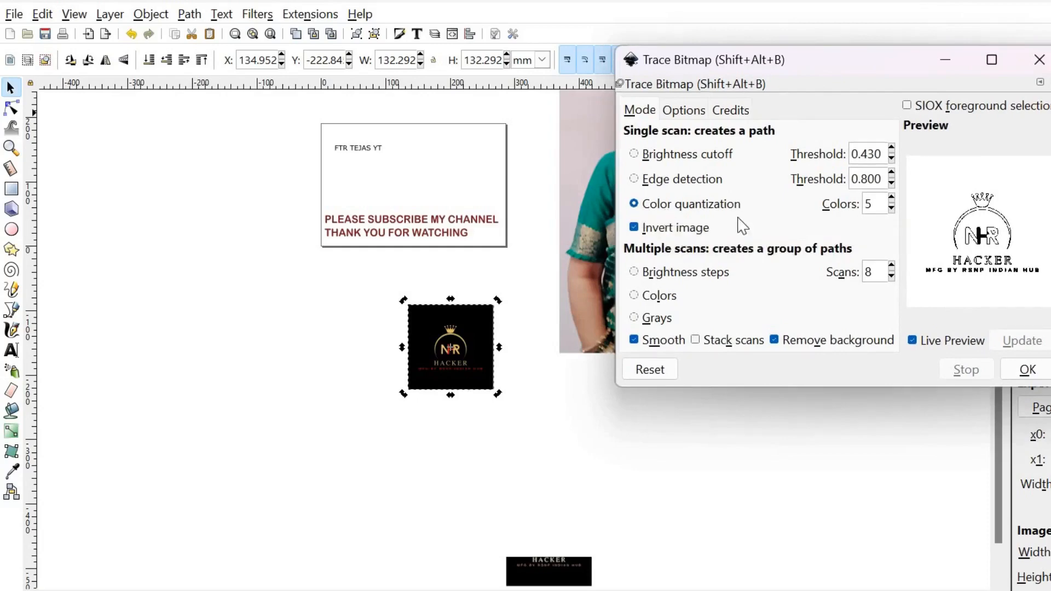
click(635, 297)
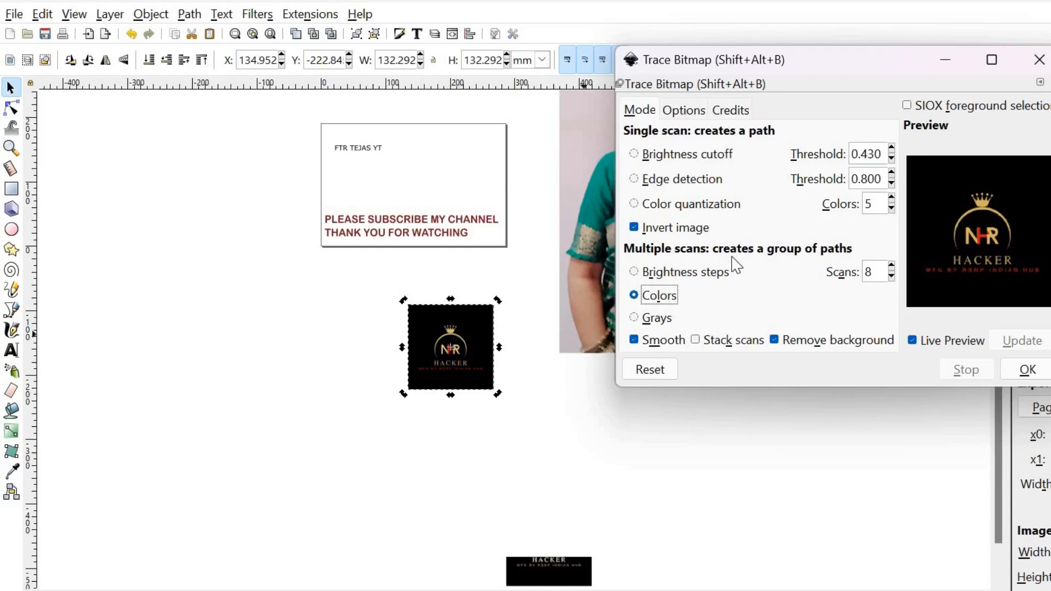
click(642, 206)
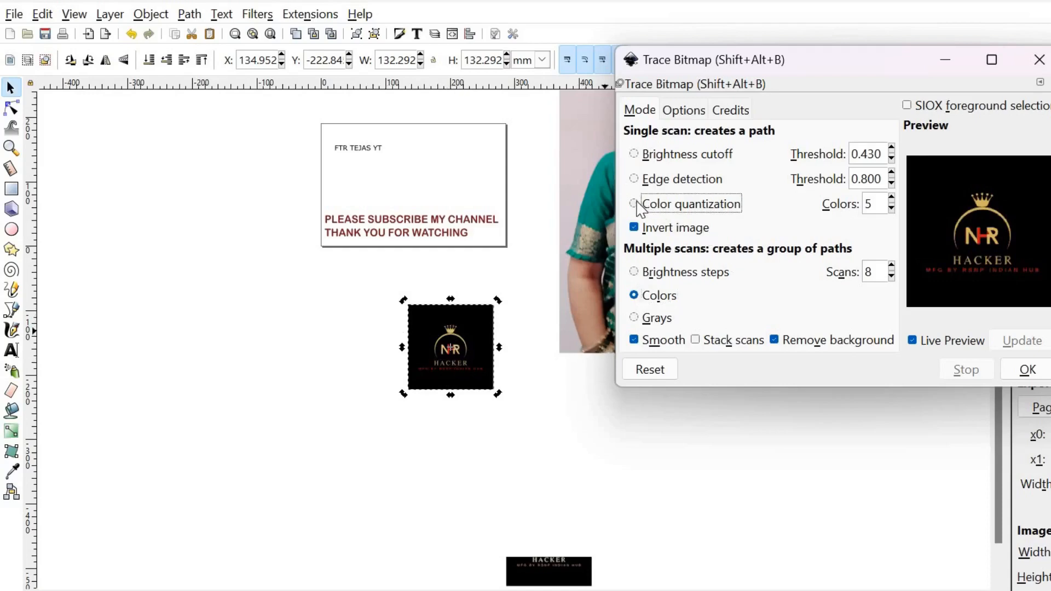
click(893, 207)
click(892, 198)
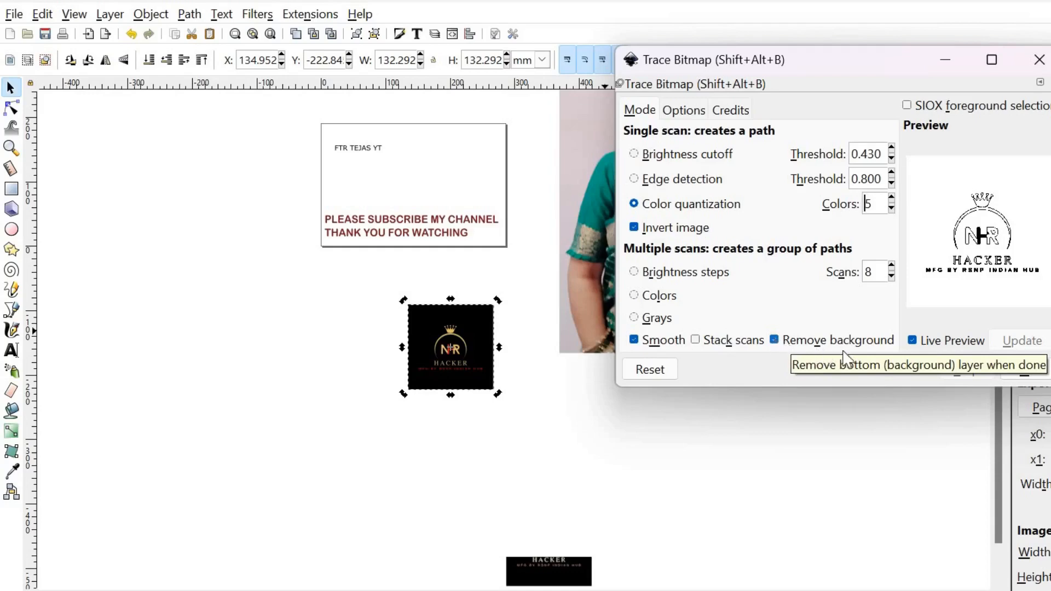
click(1028, 370)
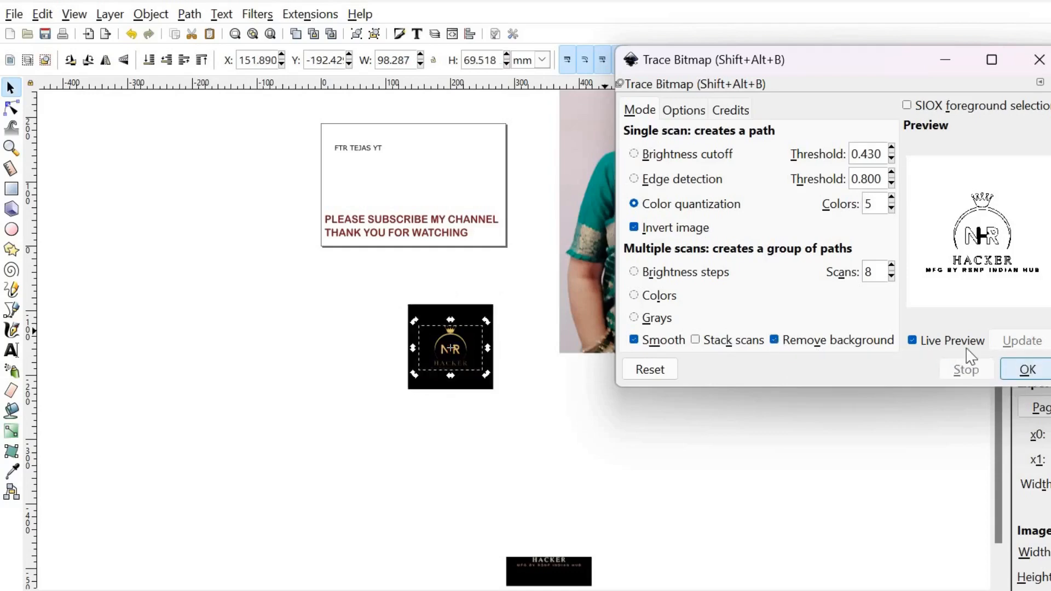
Step: Move the traced logo off the original image and place it on the page between the two texts, at about X 10 mm, Y 60 mm
drag(454, 355, 318, 323)
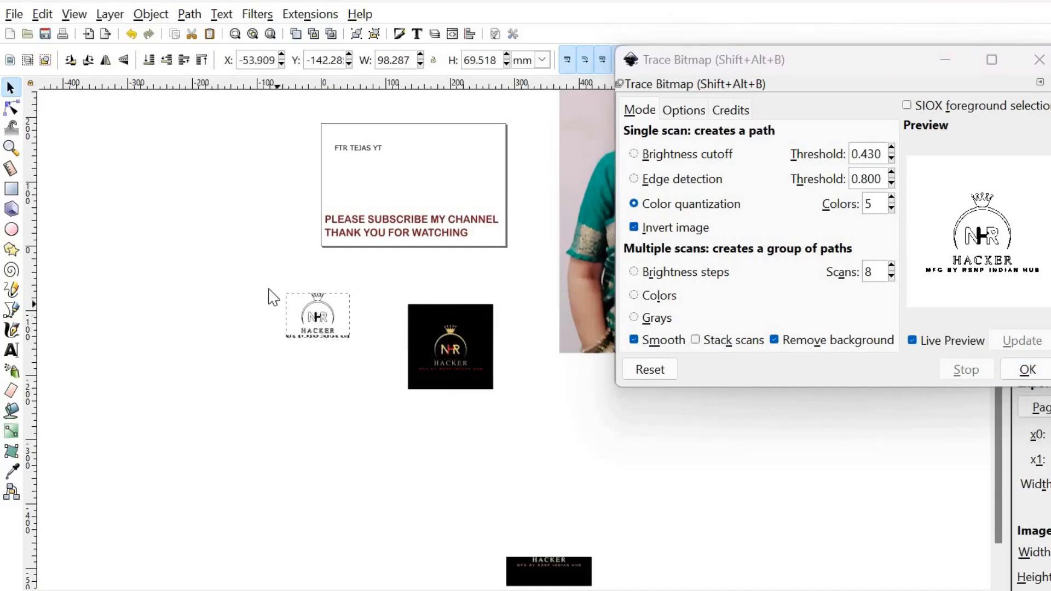
click(198, 292)
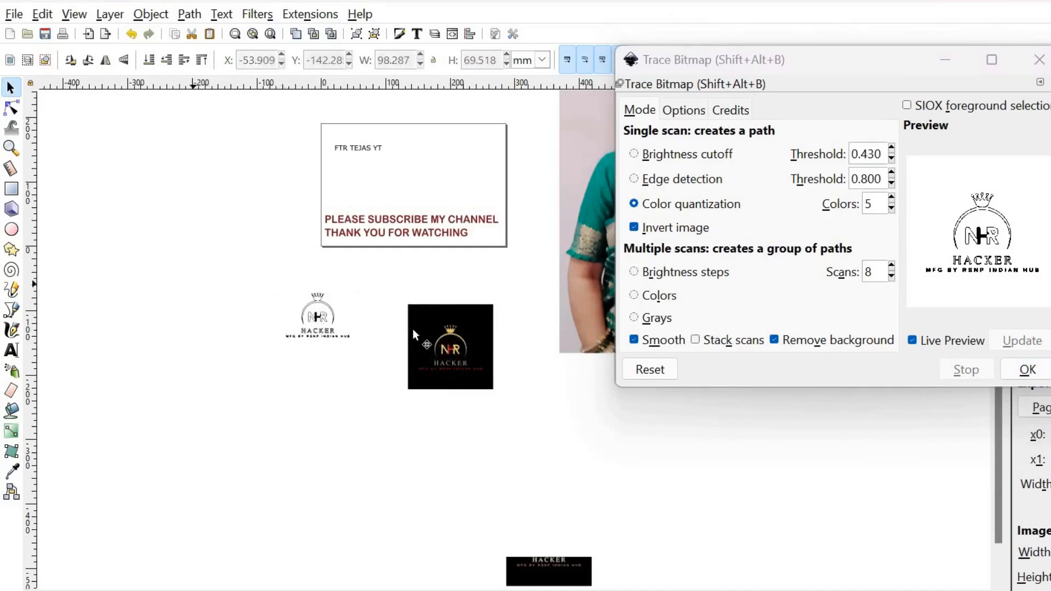
click(434, 339)
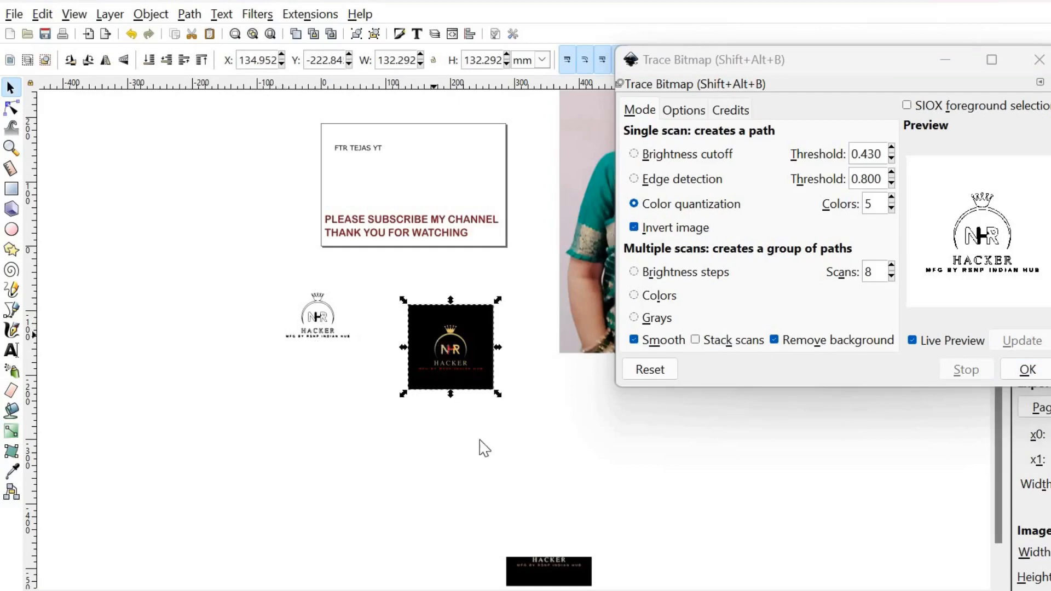
click(500, 456)
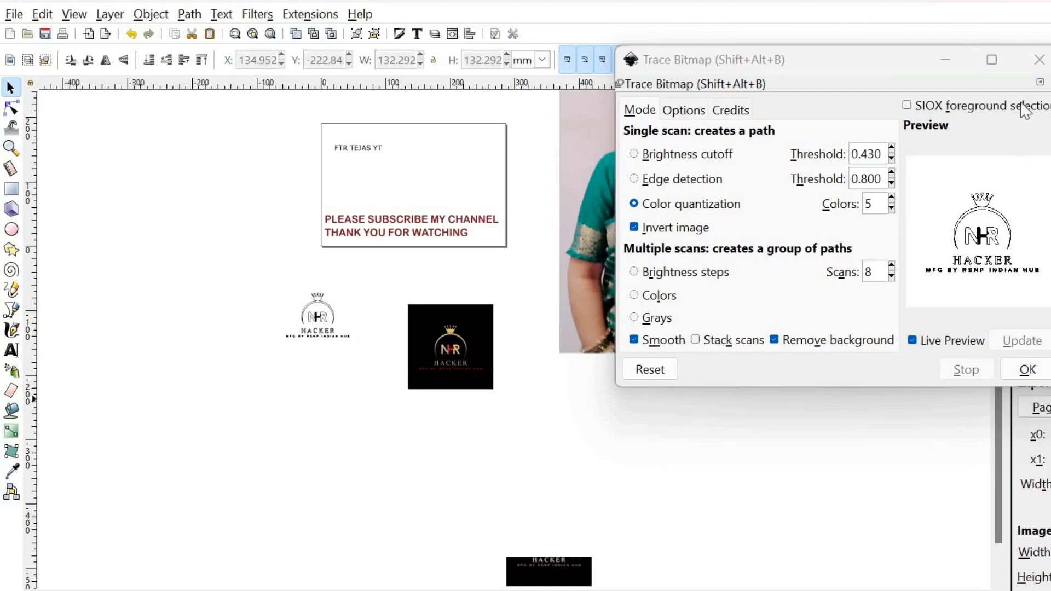
click(1042, 59)
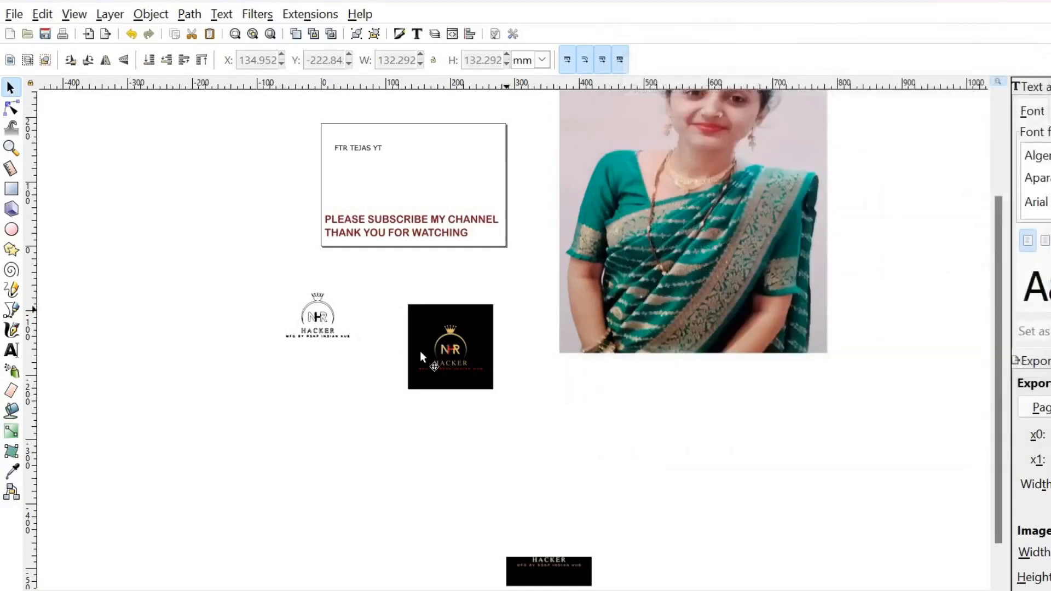
drag(299, 327, 338, 192)
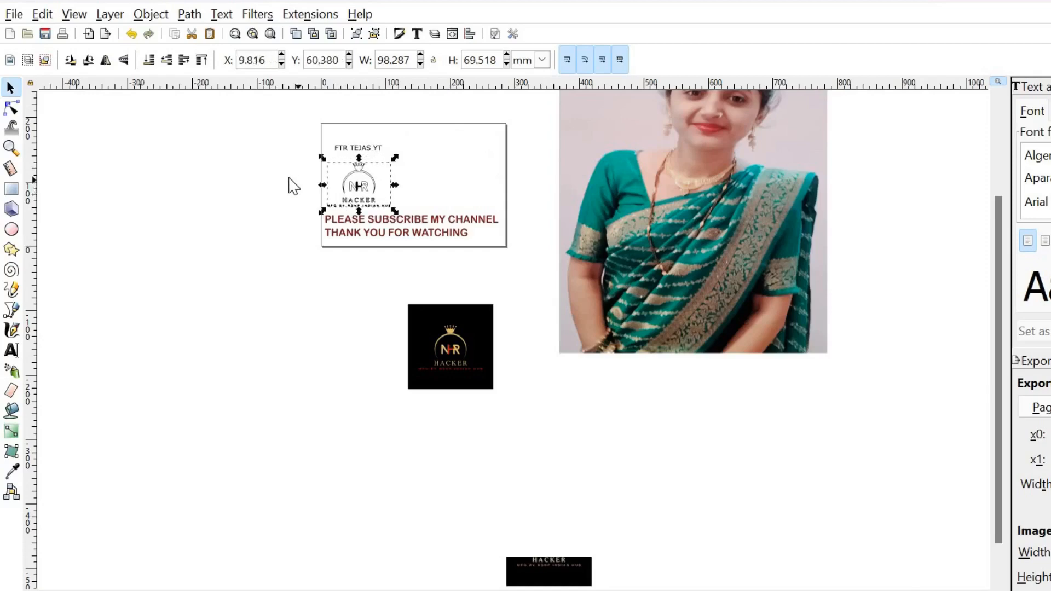
click(283, 179)
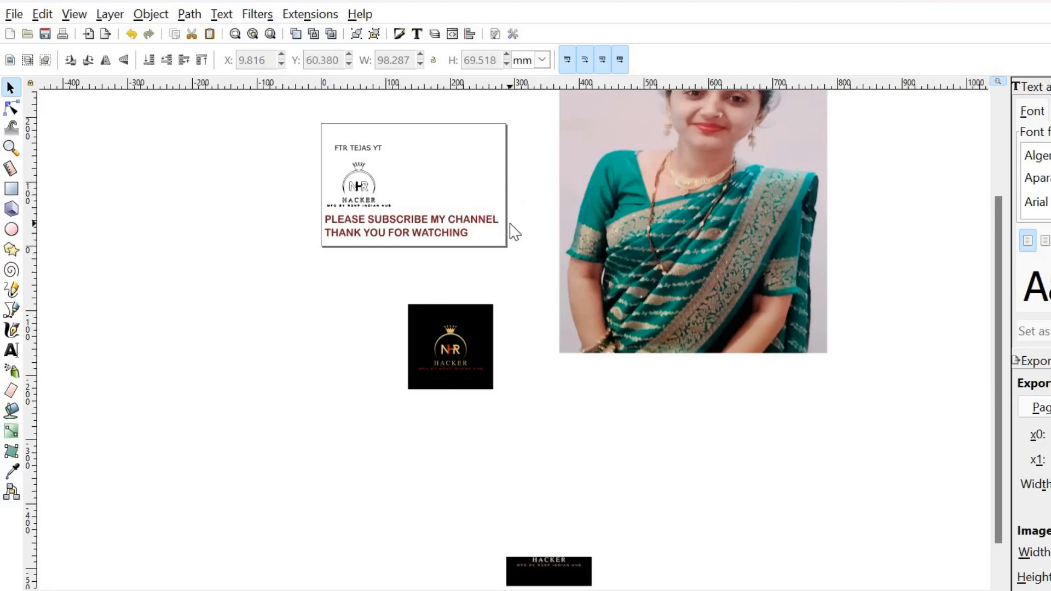
Step: Start a pen outline of the woman at the photo's lower edge beside her bangles, following her outer forearm up to the sleeve
scroll(699, 356, up, 5)
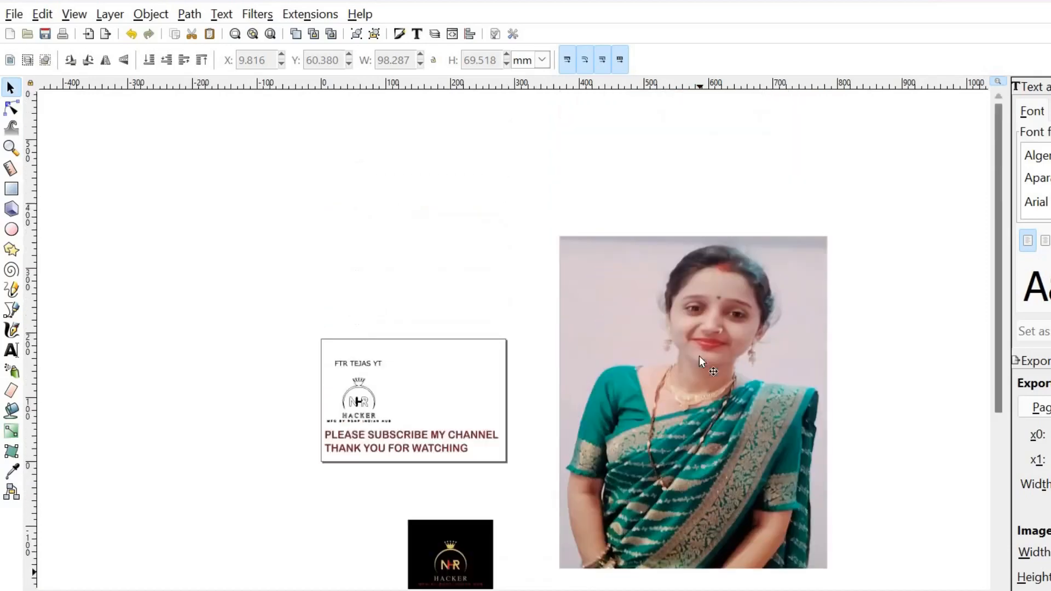
scroll(699, 356, down, 3)
scroll(694, 315, up, 2)
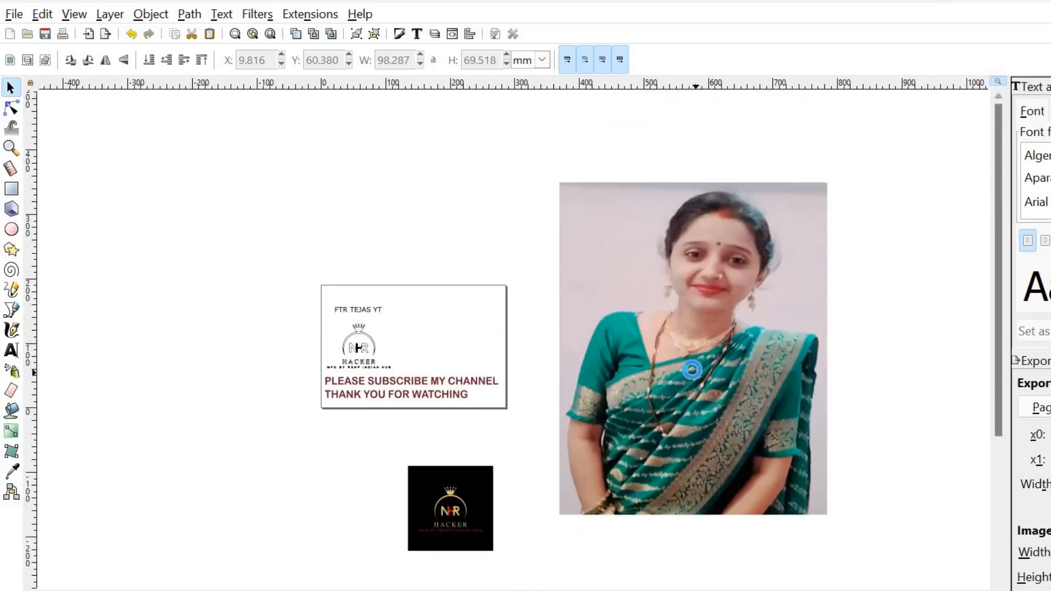
click(692, 373)
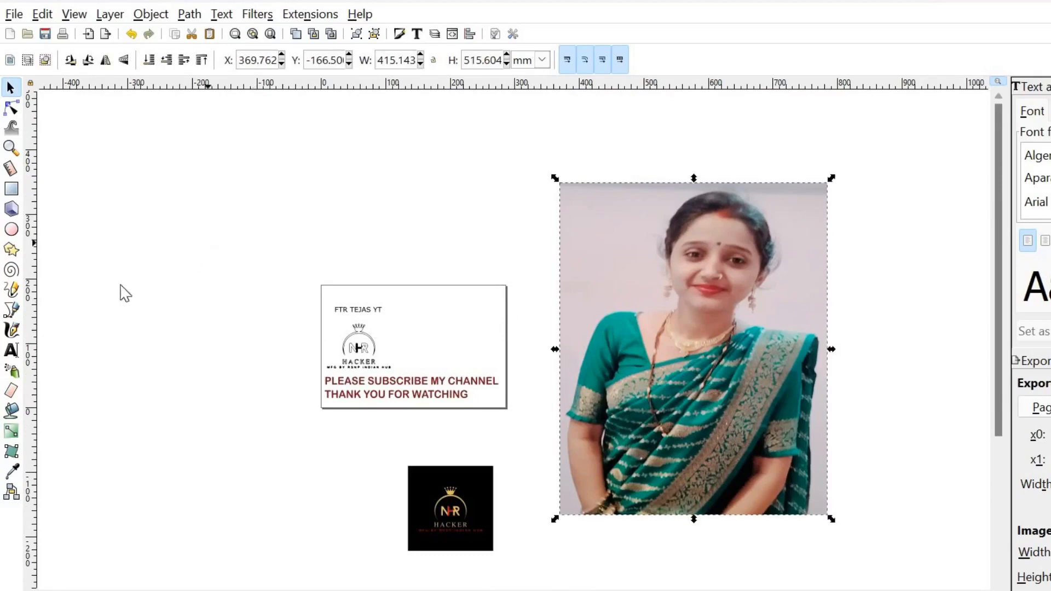
click(12, 311)
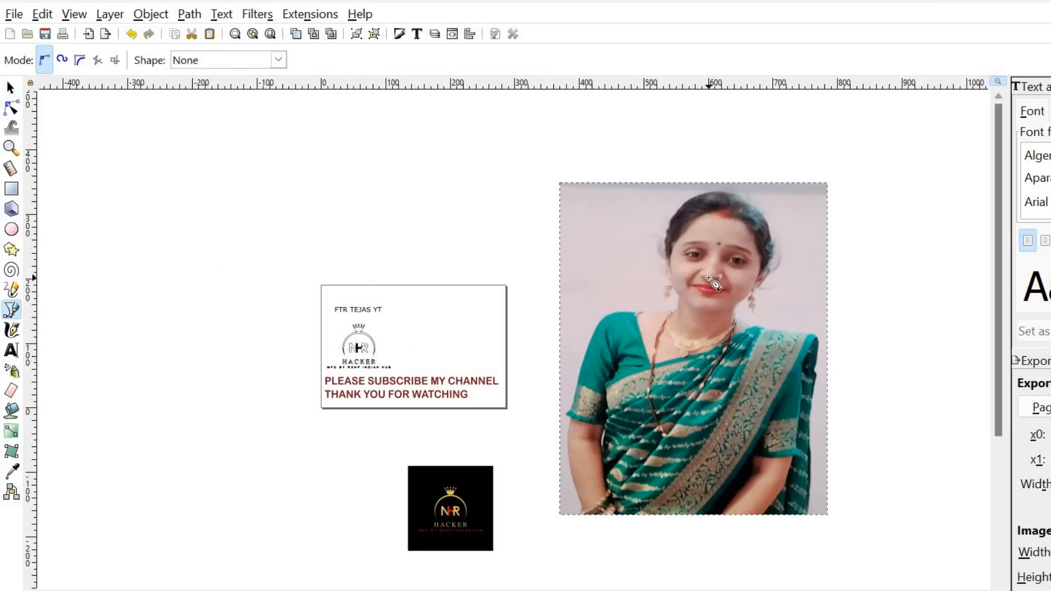
key(plus)
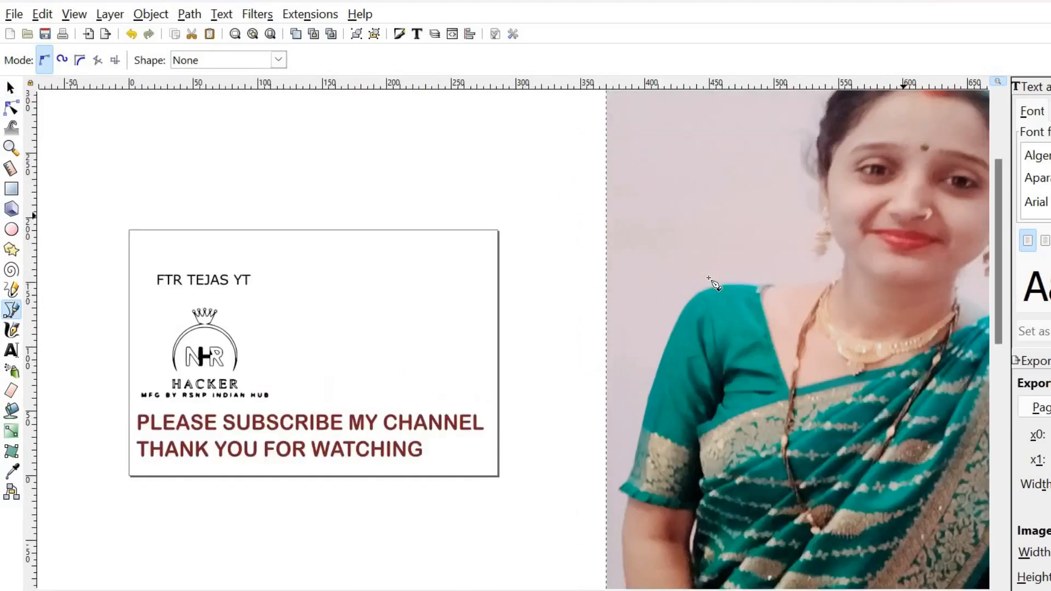
key(plus)
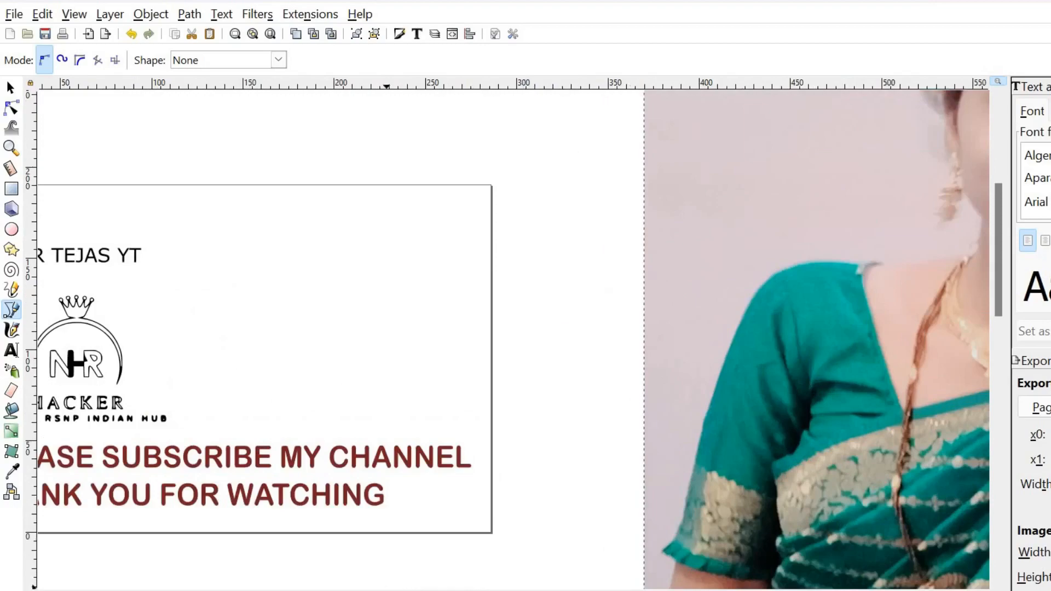
scroll(513, 339, right, 7)
scroll(725, 431, down, 4)
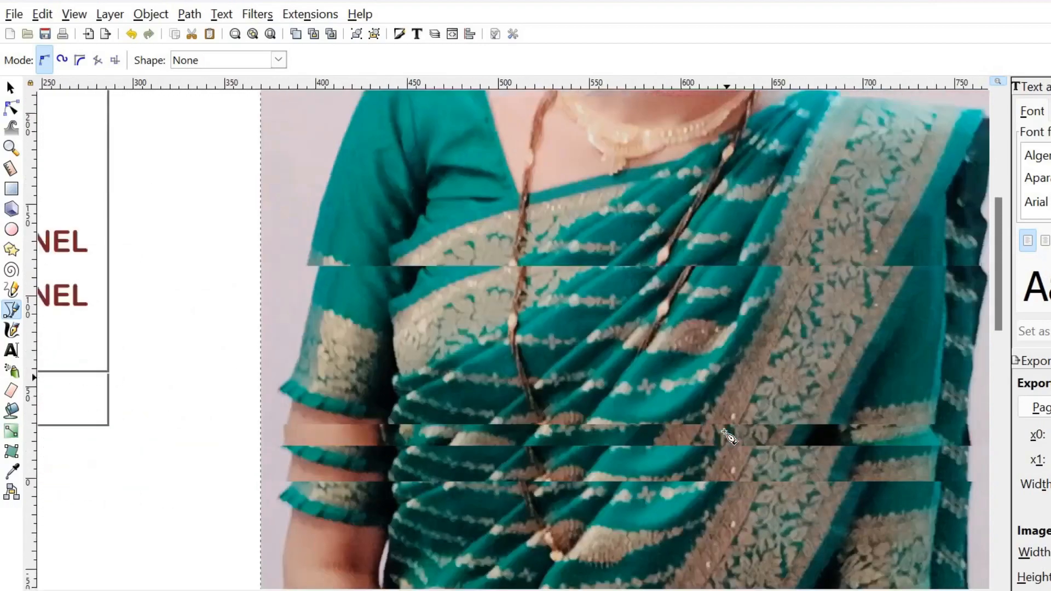
scroll(728, 435, down, 5)
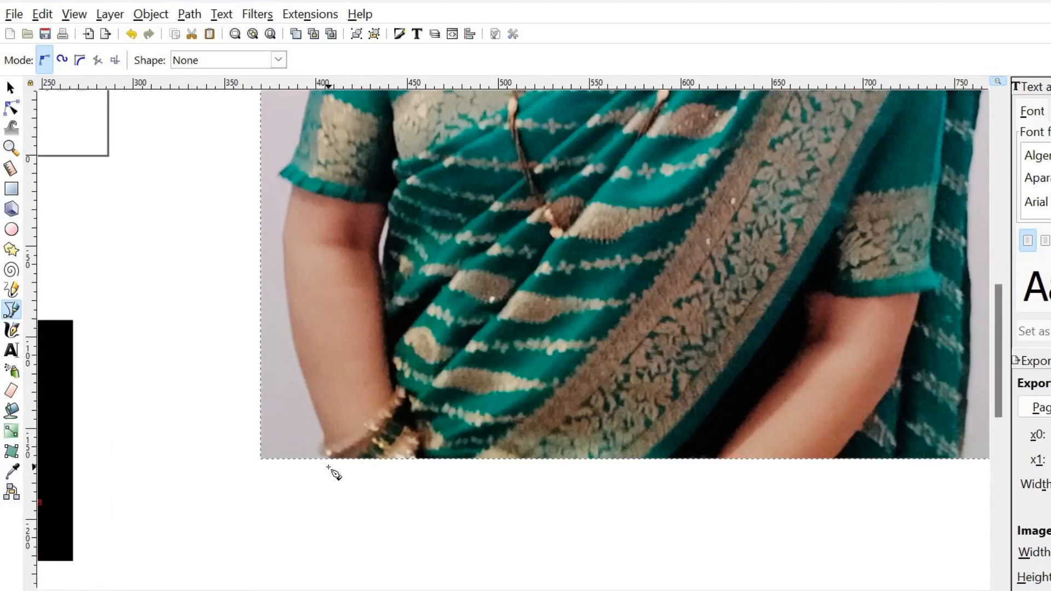
click(328, 465)
click(285, 222)
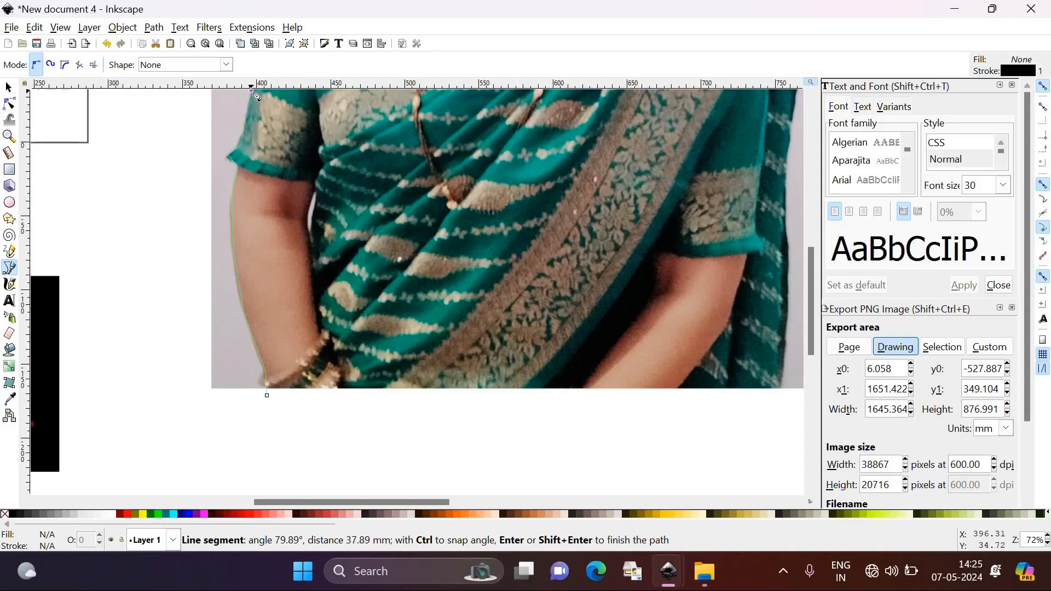
Step: Continue the pen outline from the woman's shoulder down the outer edge of her saree to the photo's lower edge
scroll(449, 110, down, 3)
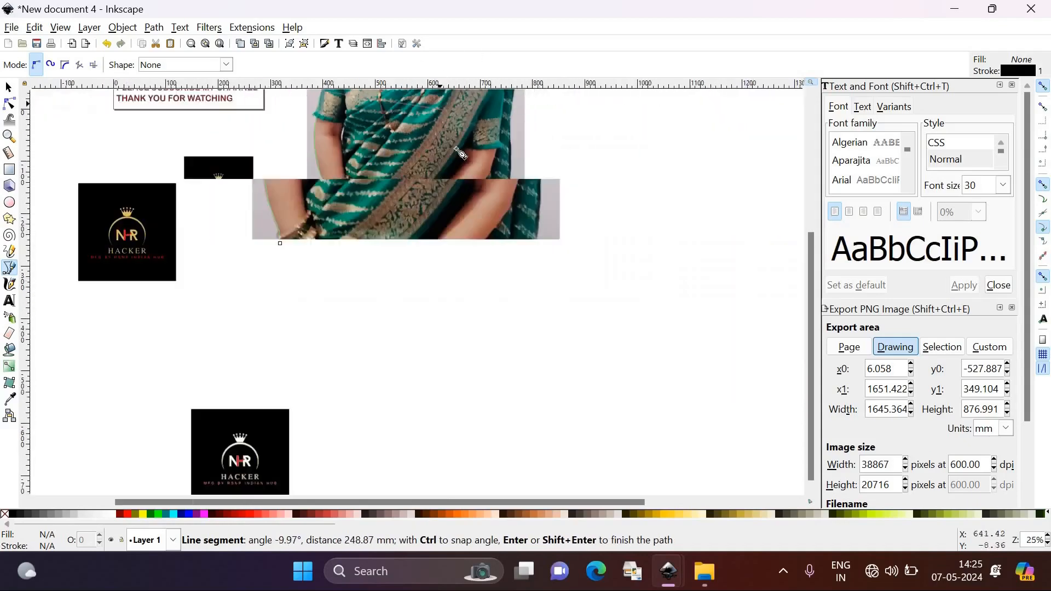
scroll(460, 164, up, 5)
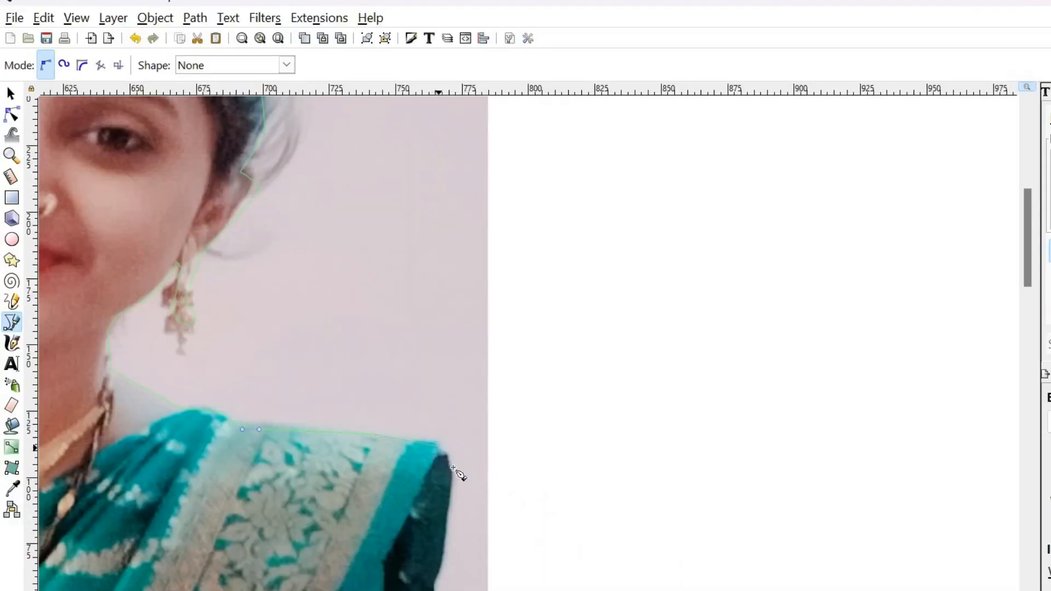
click(453, 468)
scroll(444, 558, down, 15)
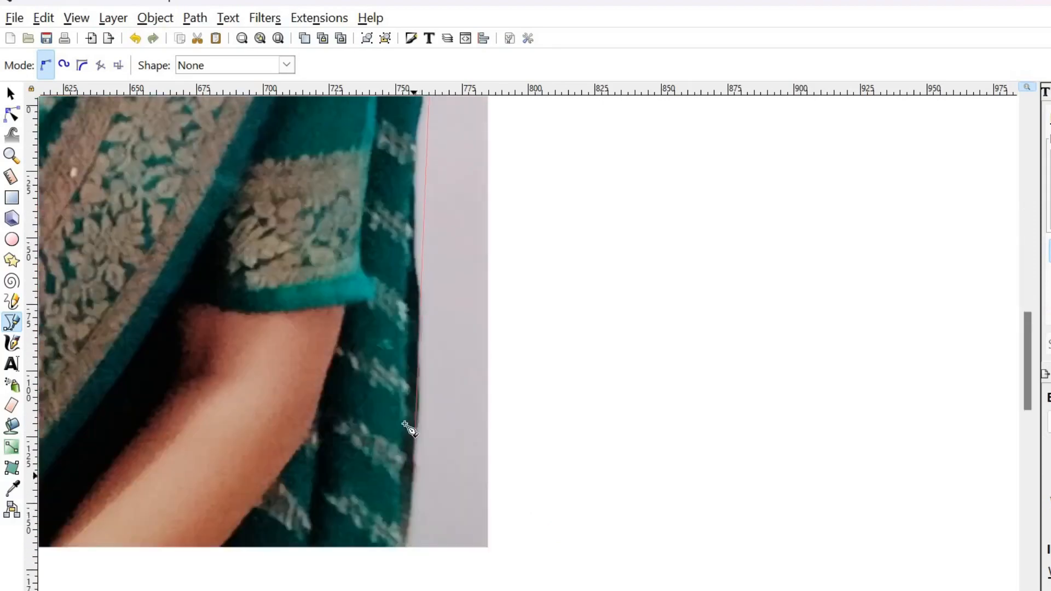
click(394, 300)
click(404, 457)
scroll(404, 457, down, 5)
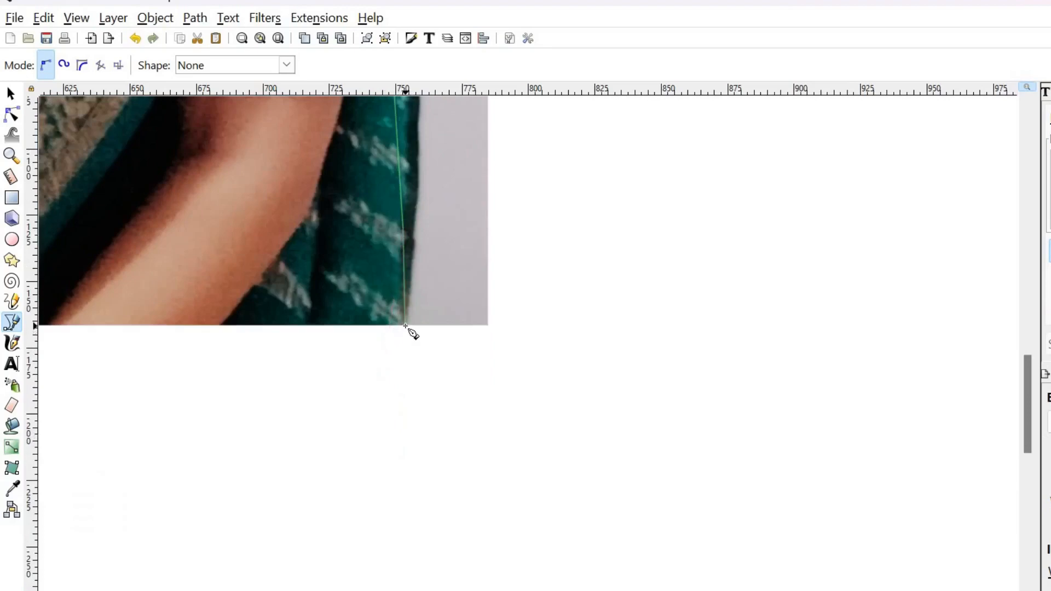
Step: Close the pen outline along the photo's lower edge at its starting node beside the bangles
key(minus)
key(minus)
key(minus)
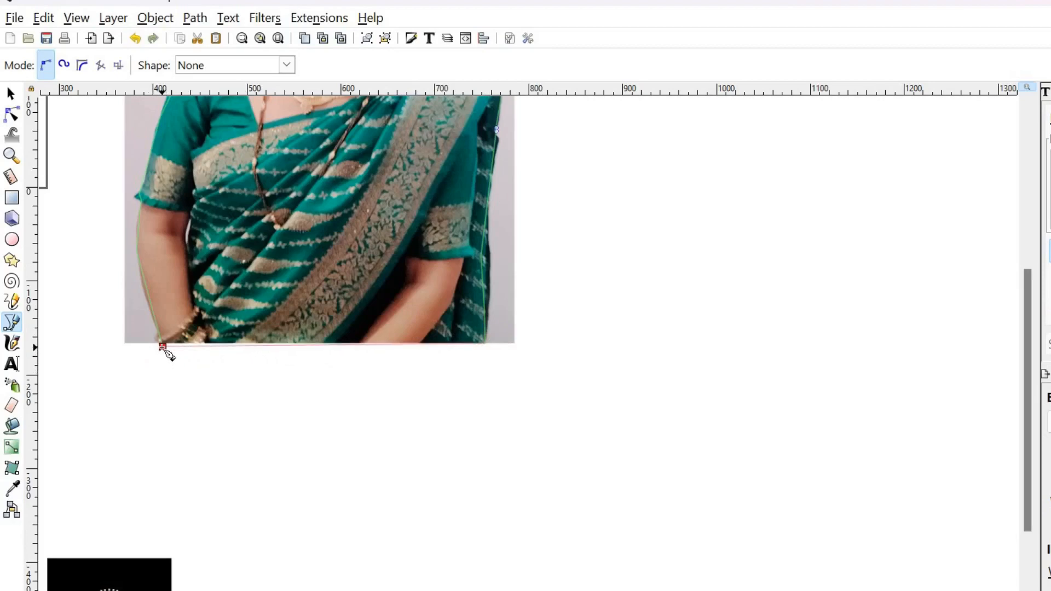
click(163, 349)
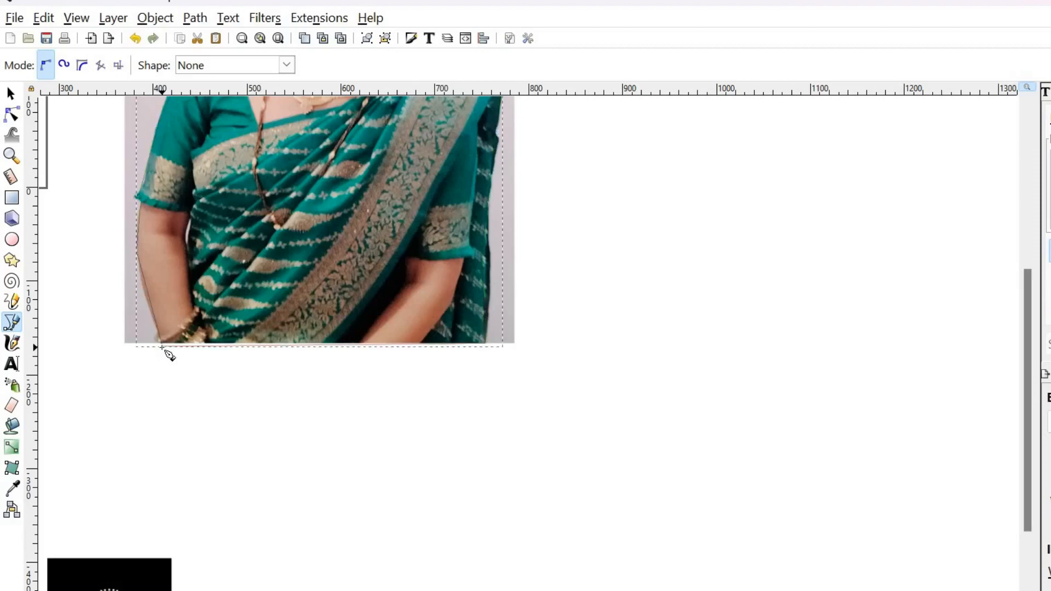
Step: Clip the photo with the closed pen outline so only the woman's figure is kept
scroll(168, 355, up, 6)
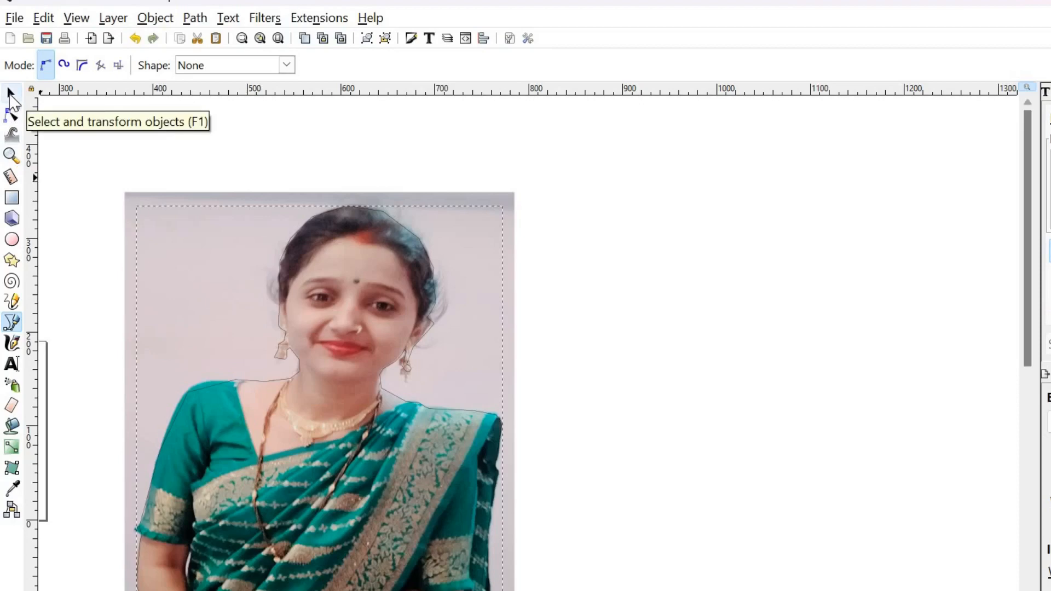
click(9, 95)
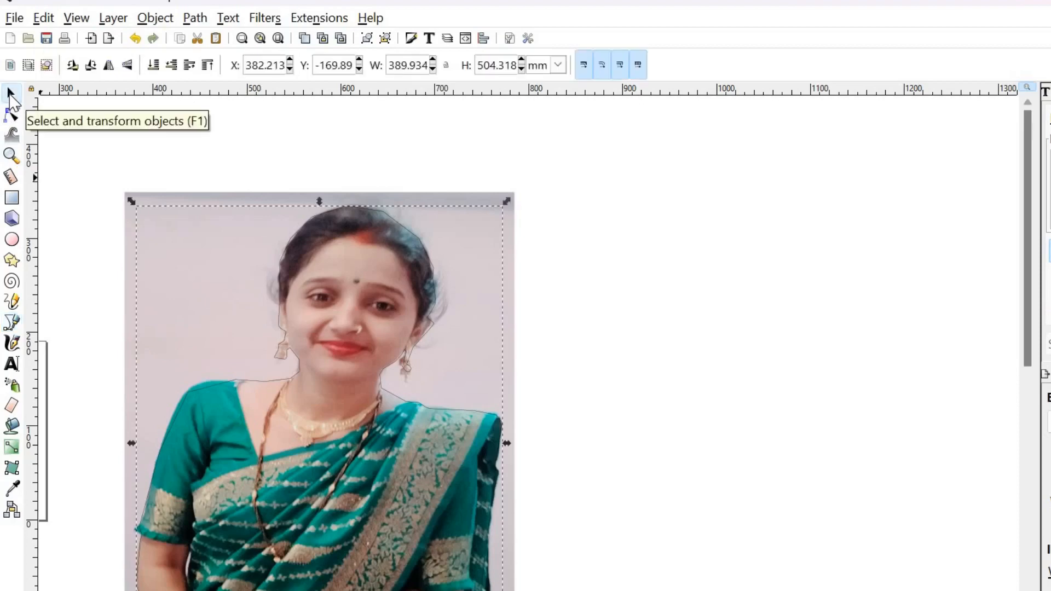
click(11, 96)
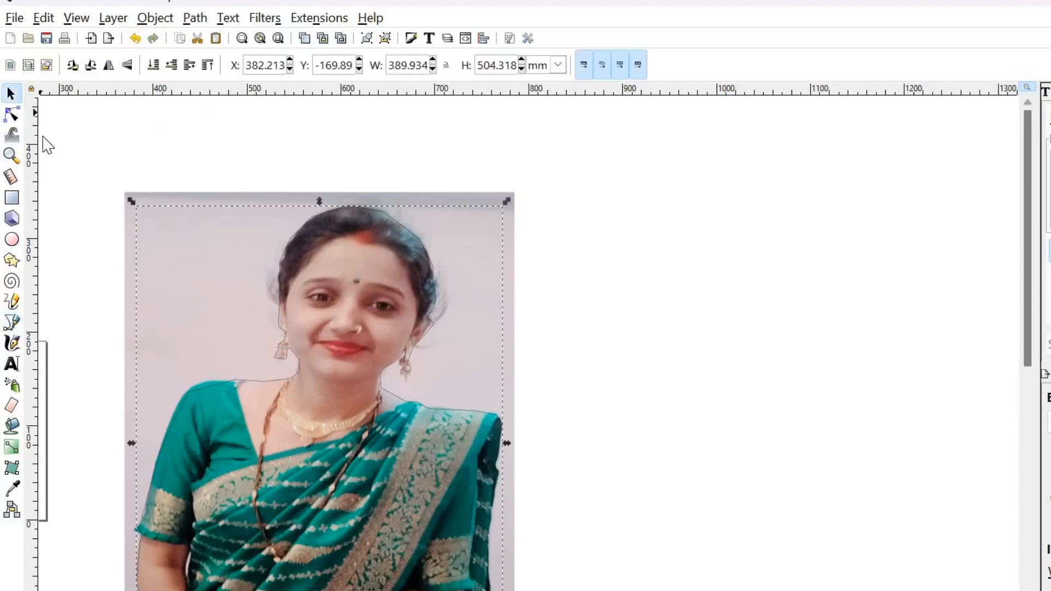
shift+click(130, 226)
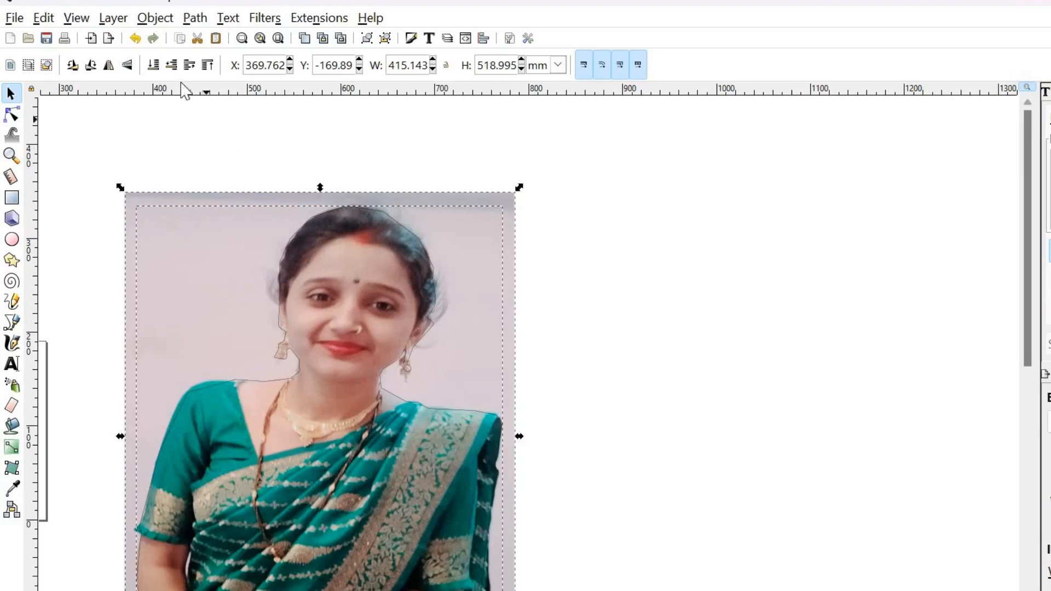
click(155, 18)
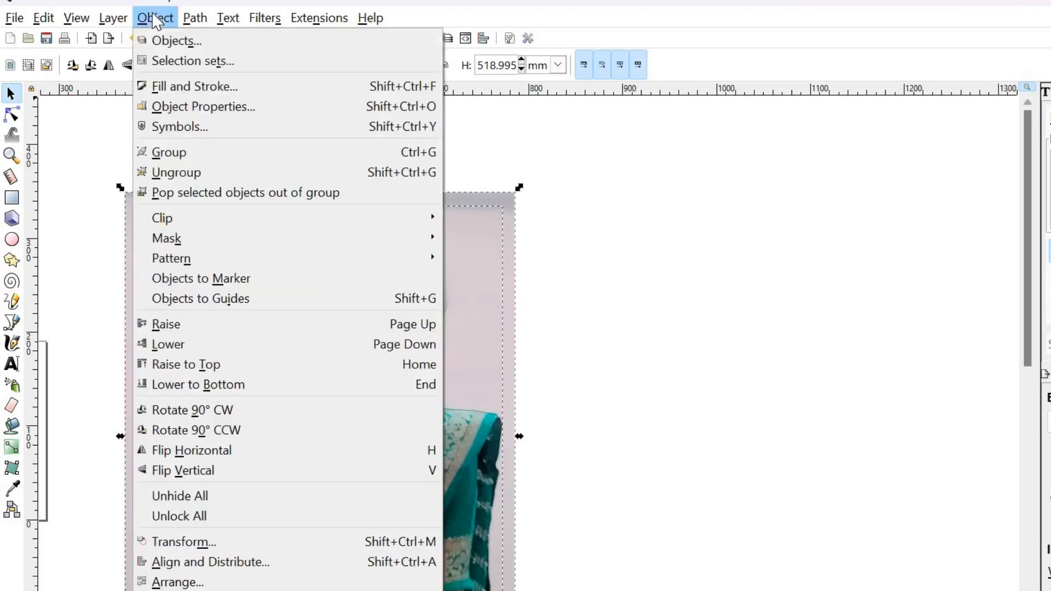
mouse_move(199, 216)
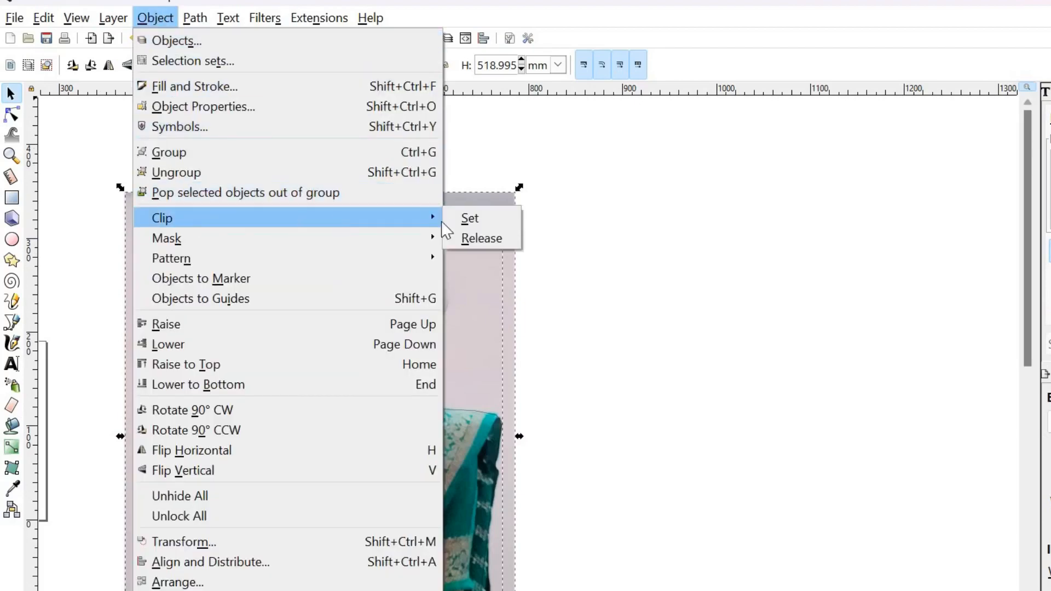
click(470, 218)
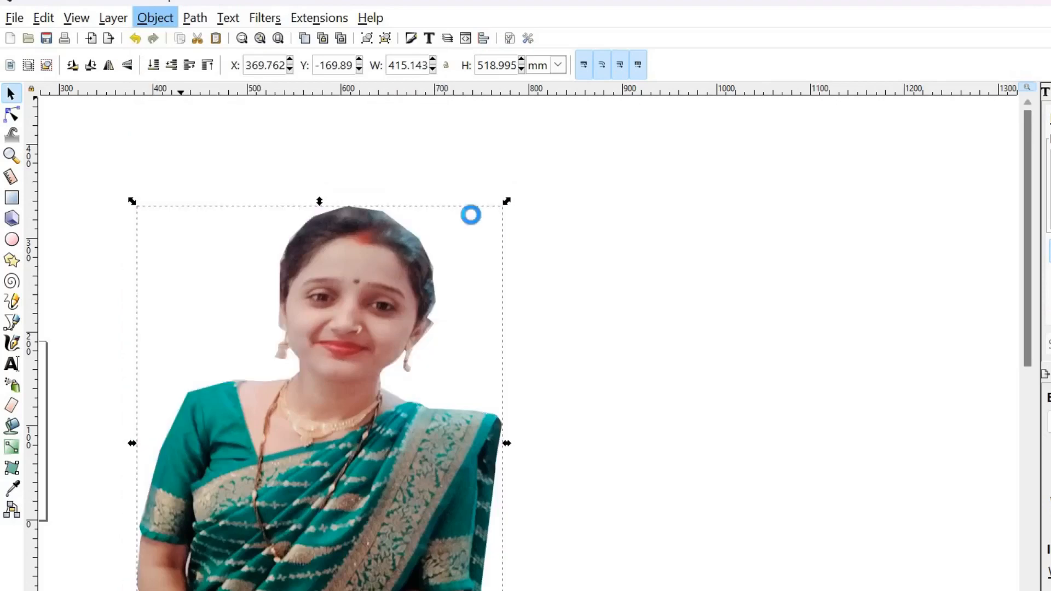
Step: Shrink the clipped woman to about 97 × 149 mm and place her on the page's right side, at about X 190 mm, Y 31 mm
scroll(477, 224, down, 1)
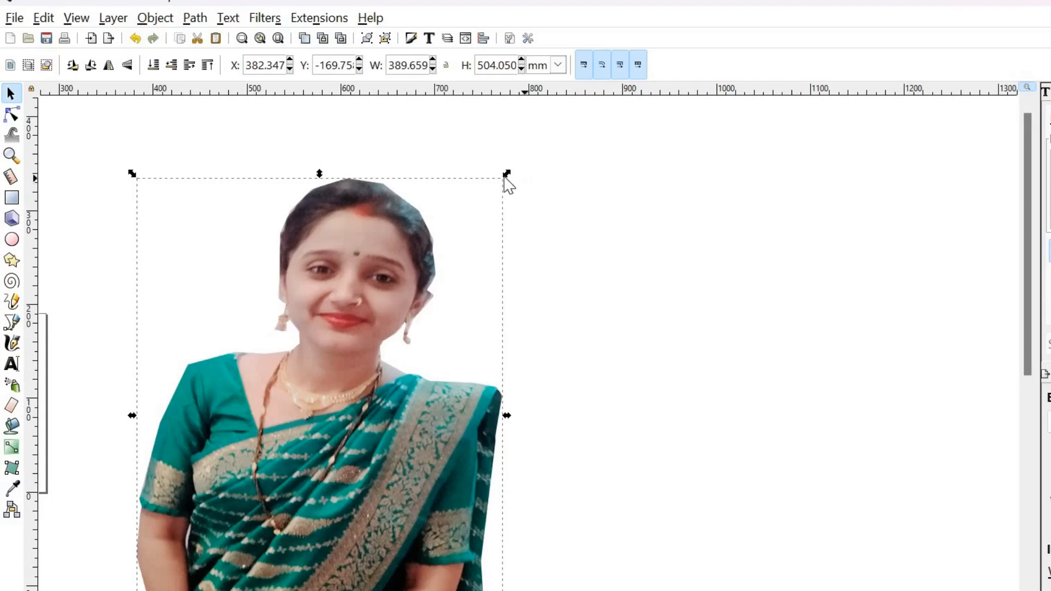
drag(504, 177, 431, 262)
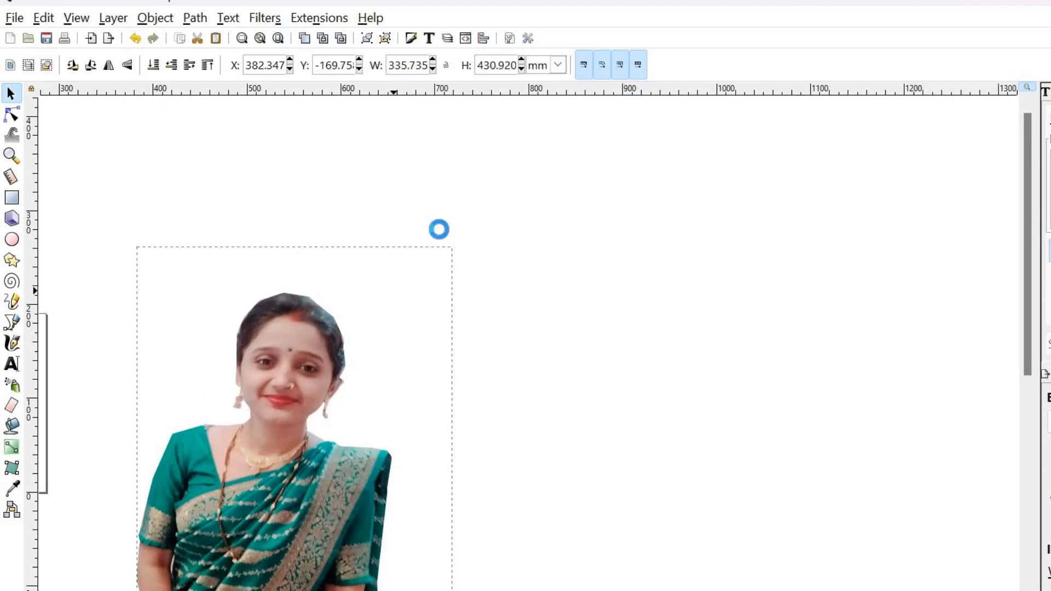
scroll(439, 237, down, 6)
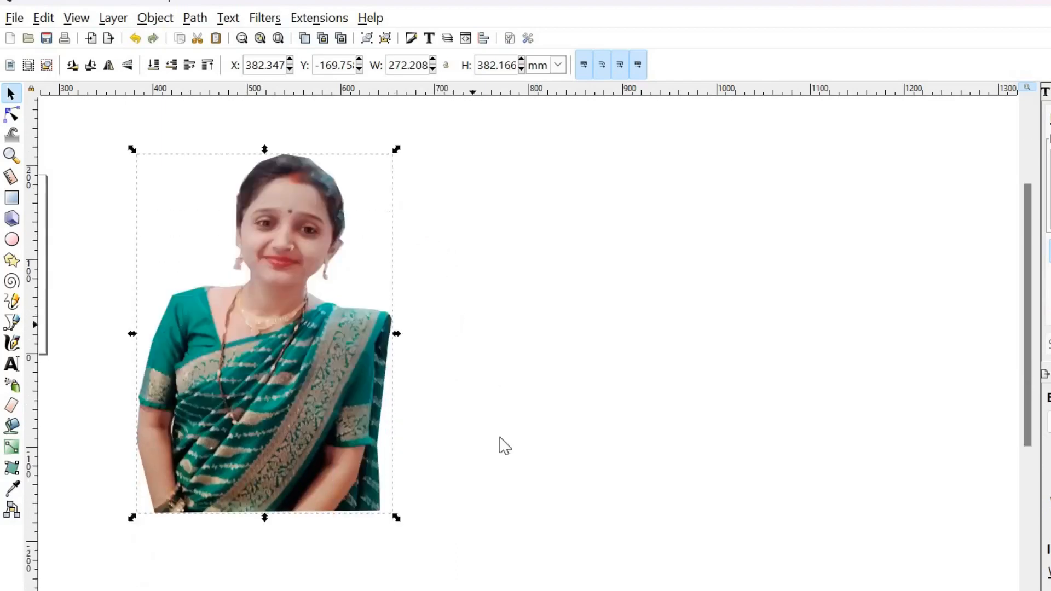
scroll(457, 544, left, 10)
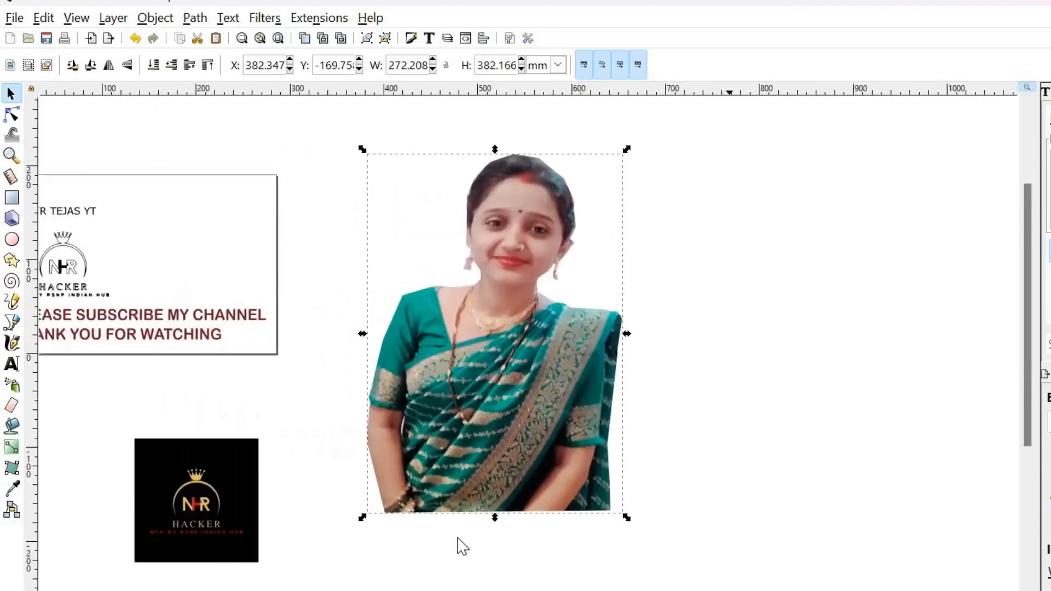
drag(627, 149, 481, 232)
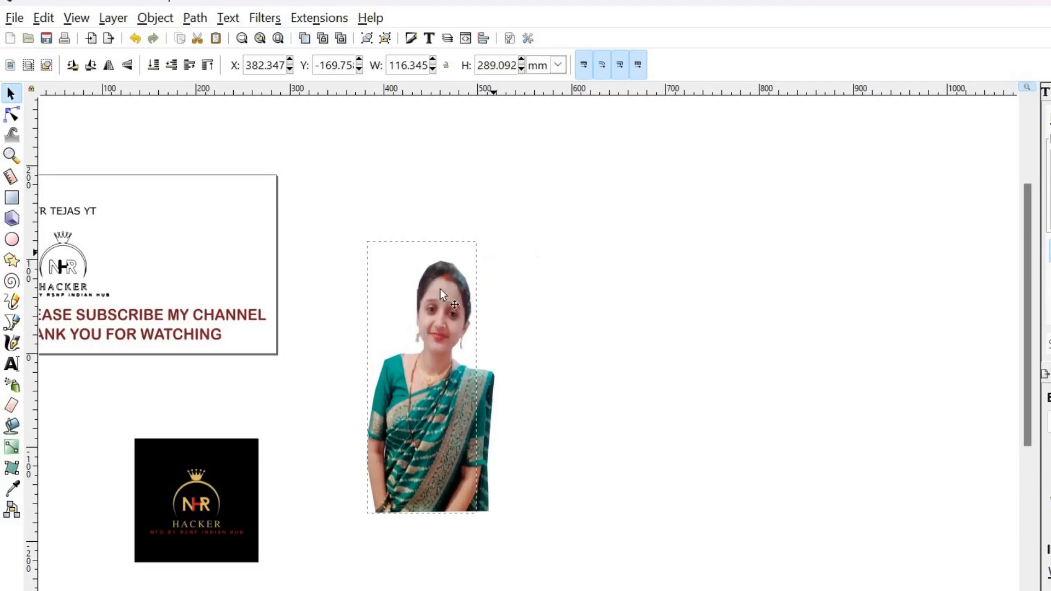
drag(499, 258, 496, 342)
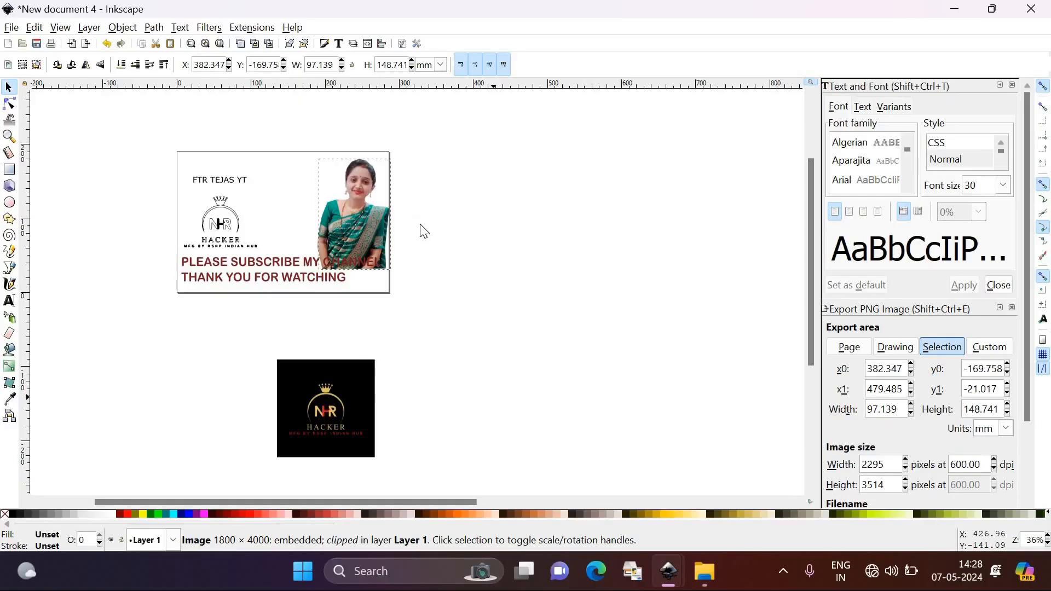
click(536, 273)
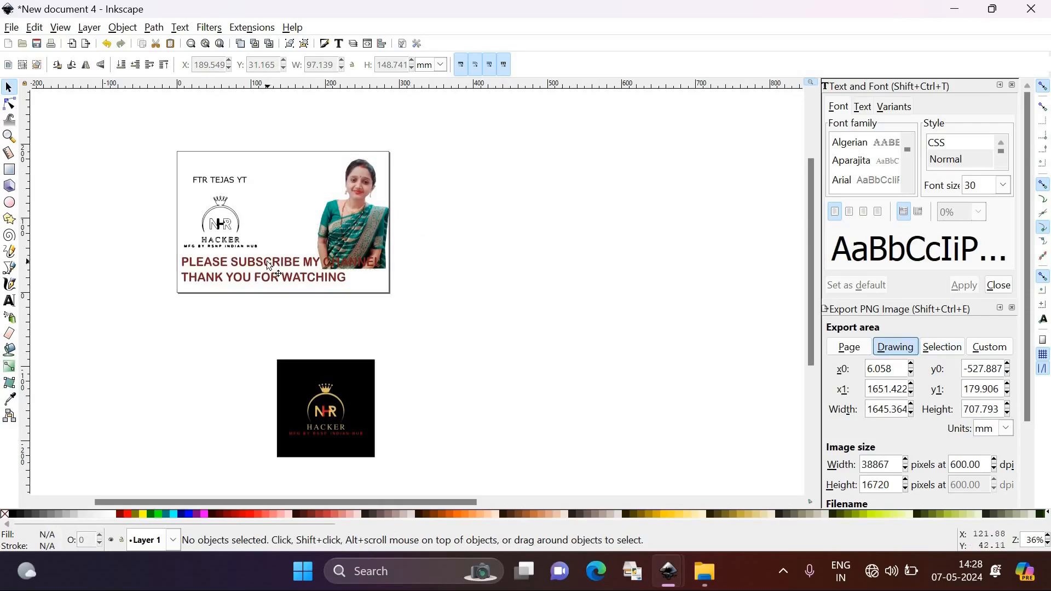
Step: Move the red two-line text down to the page's lower edge, at about X 7.5 mm, Y 0.4 mm
drag(267, 260, 268, 273)
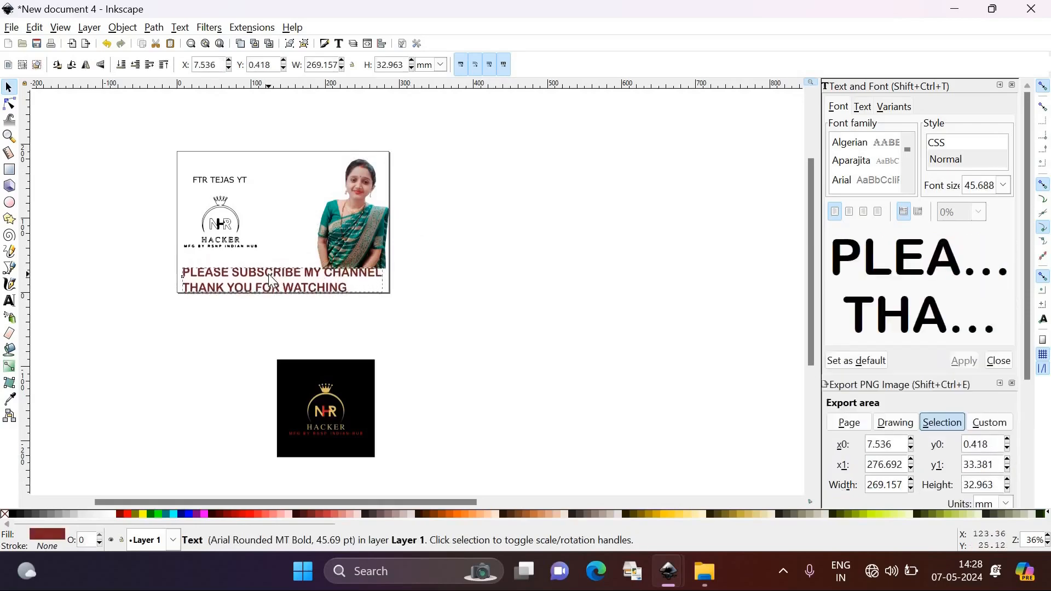
click(469, 223)
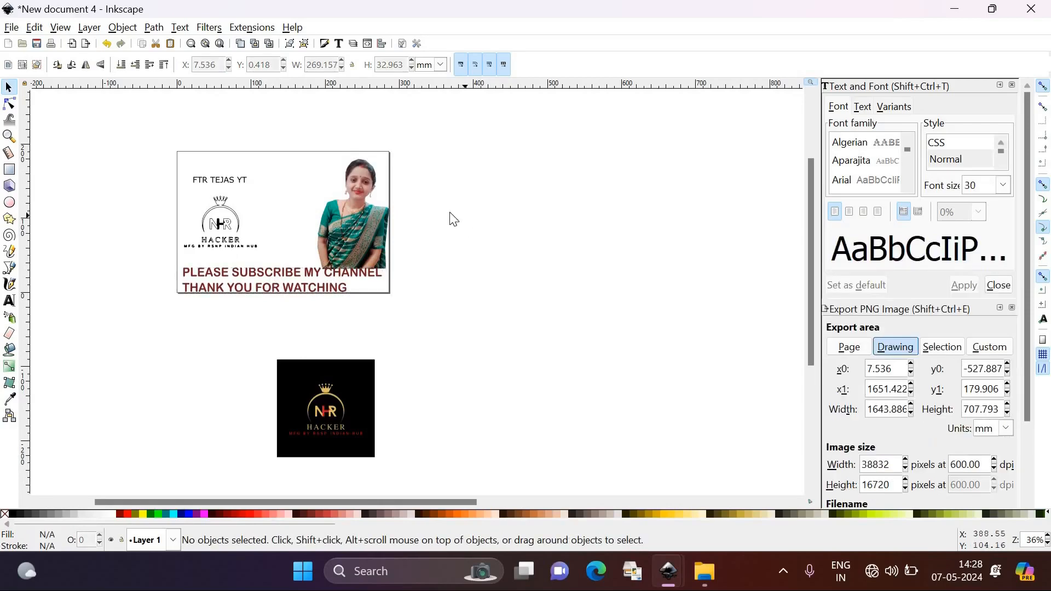
Step: Shift the traced logo closer to the red text and move the channel-name text to the page's upper left corner, about X 9 mm, Y 173 mm
drag(227, 227, 251, 240)
drag(223, 183, 208, 161)
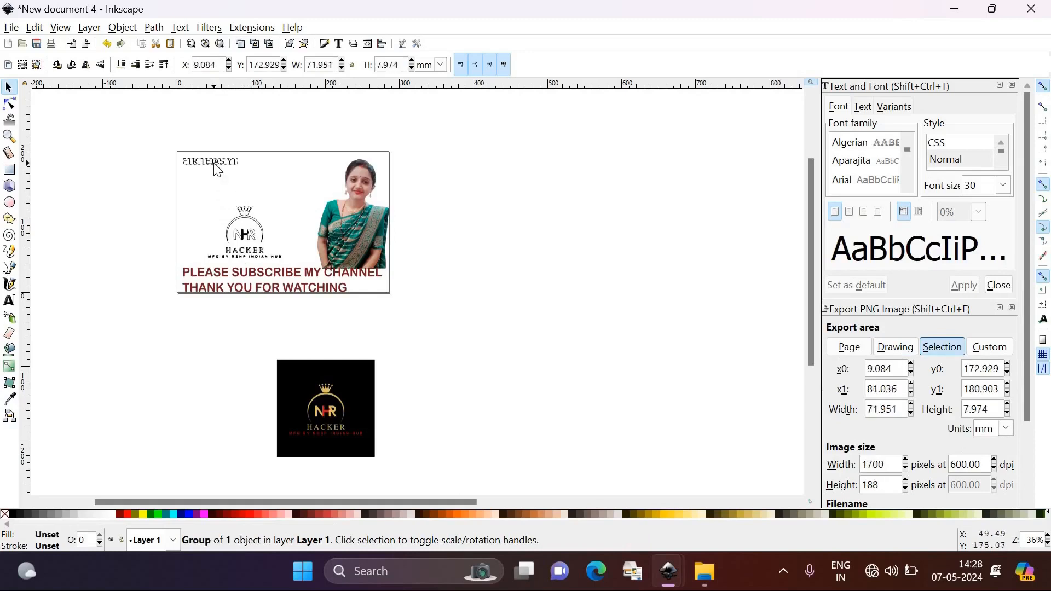
click(536, 294)
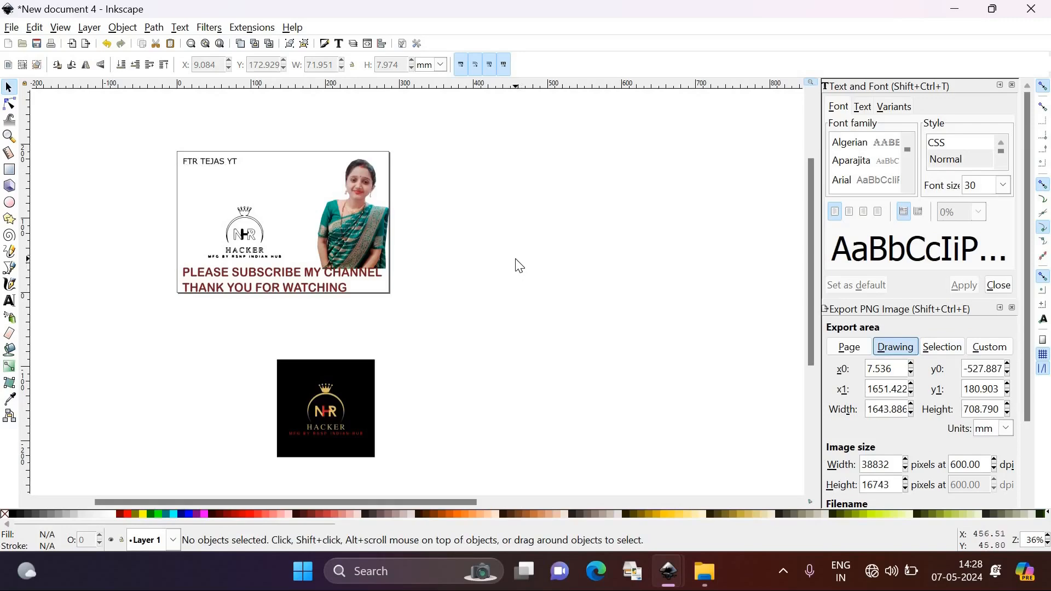
Step: Delete the original logo image below the page
click(303, 371)
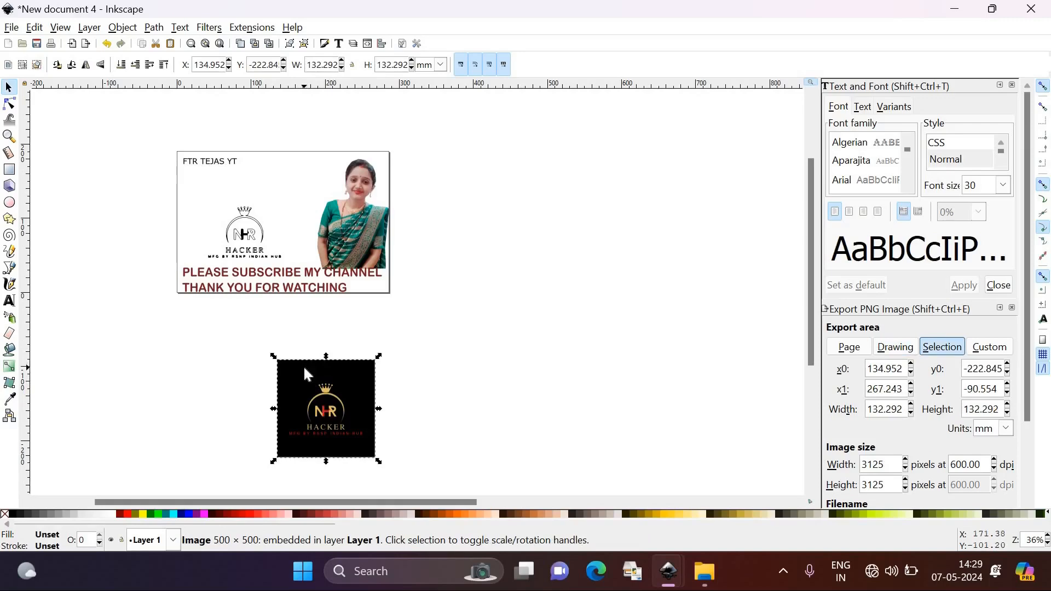
right_click(304, 372)
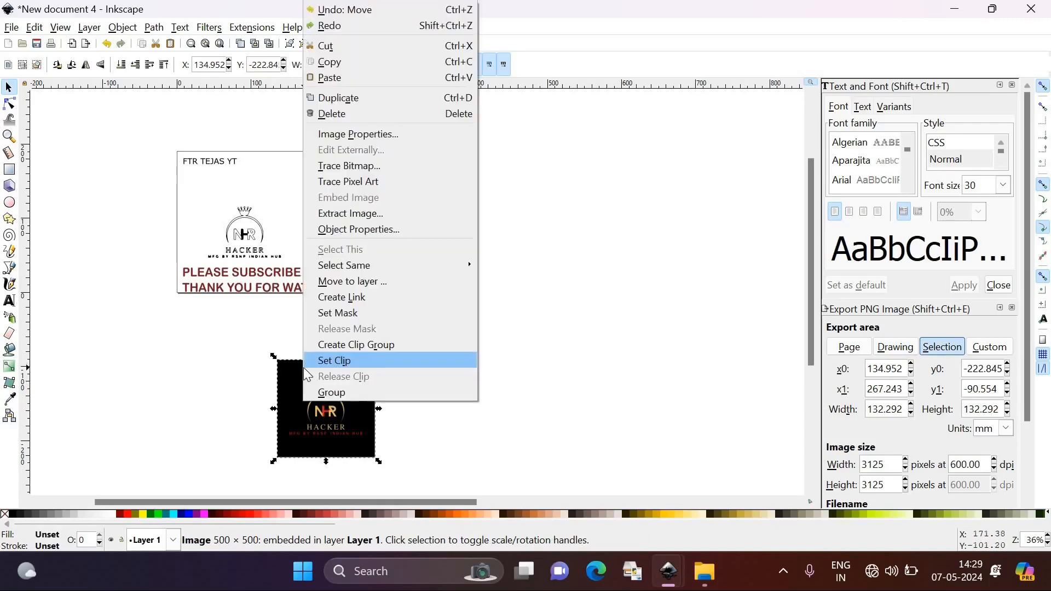
click(344, 116)
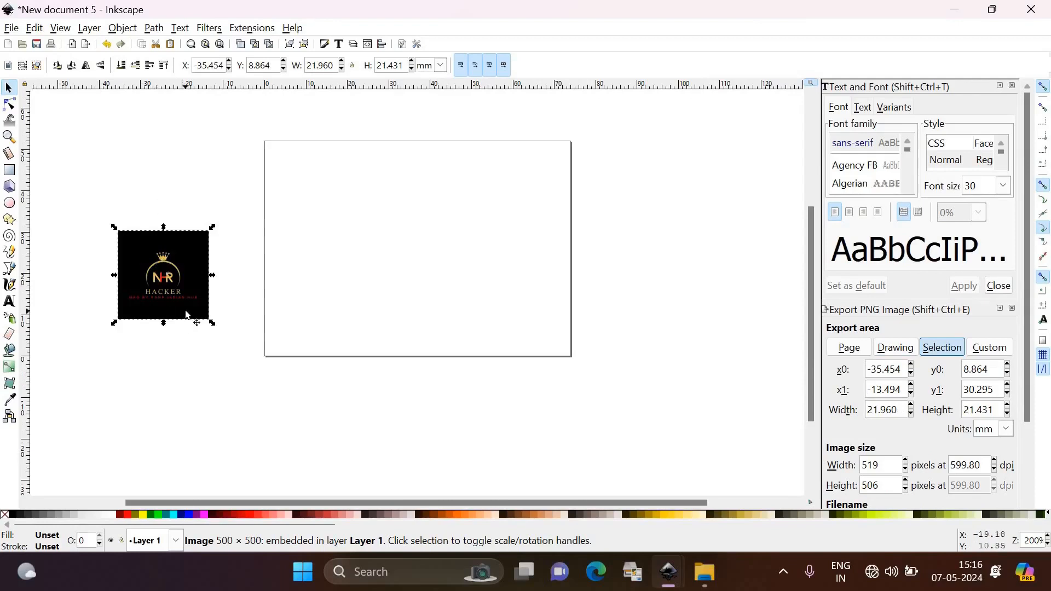
Step: In New document 5, move the logo image beside the page to about X -31 mm, Y 11 mm
click(233, 301)
mouse_move(155, 272)
mouse_down()
mouse_move(174, 244)
mouse_move(173, 279)
mouse_up()
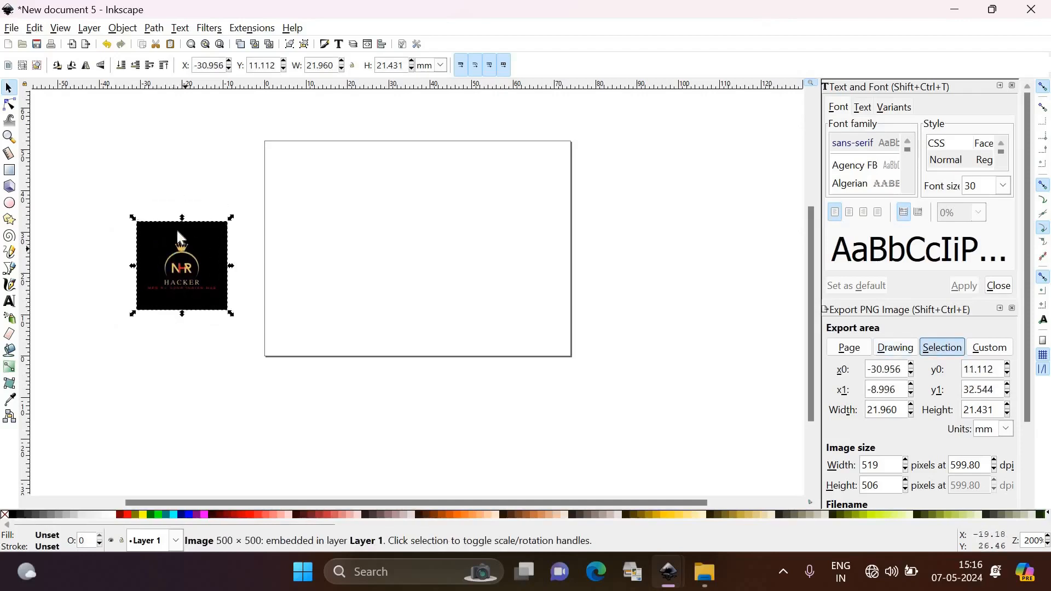
click(228, 193)
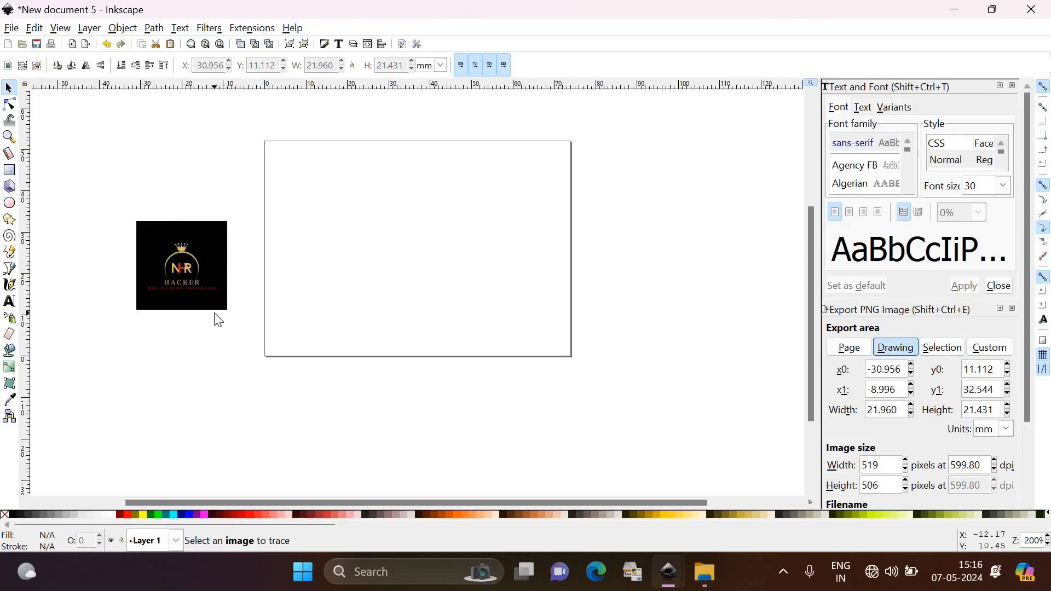
Step: Duplicate the logo image and place the copy below the original, at about X -44 mm, Y -13 mm
click(180, 290)
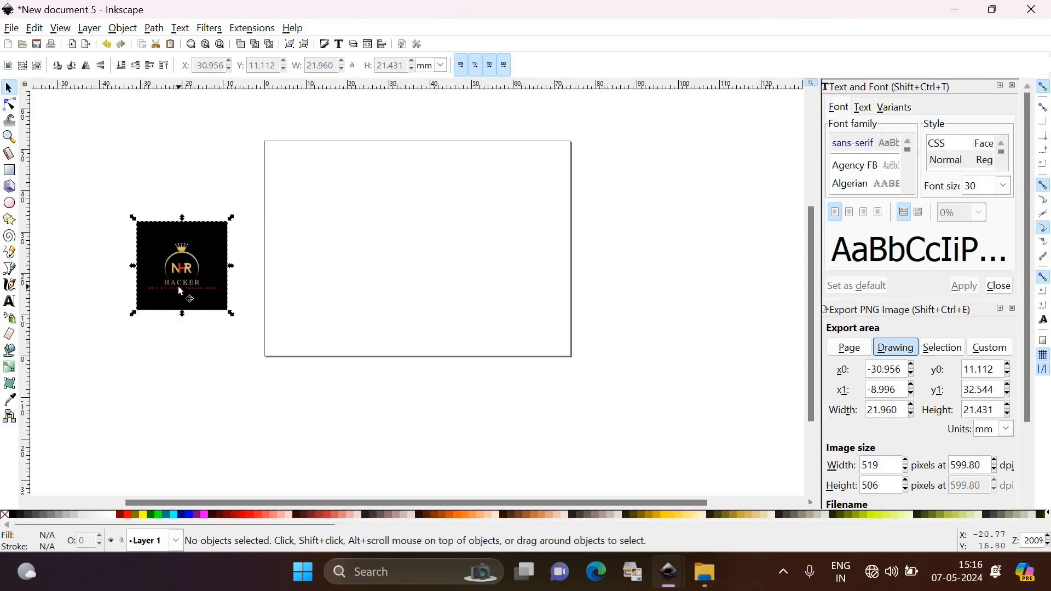
right_click(178, 286)
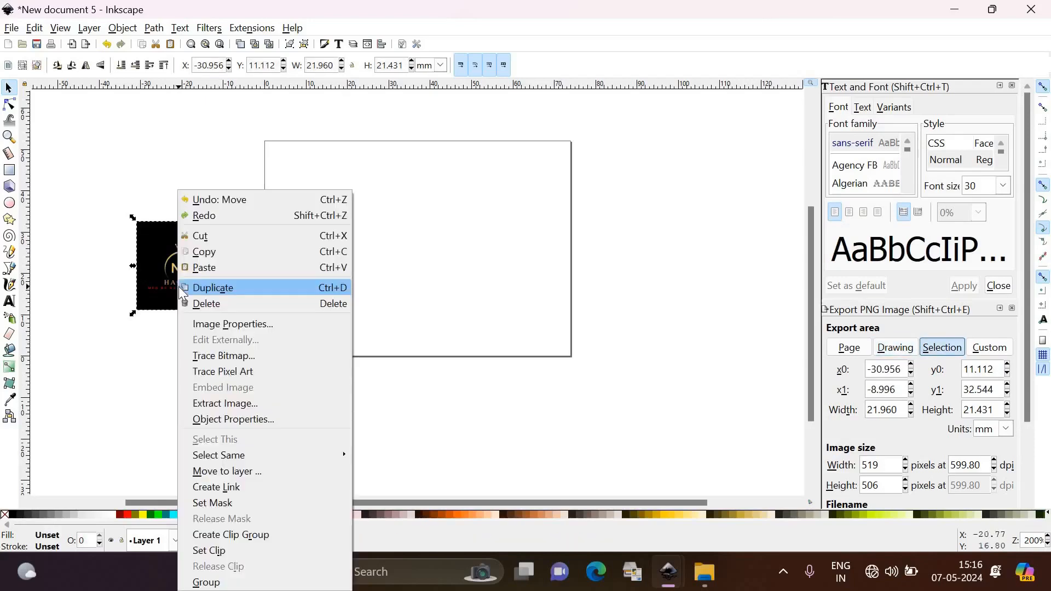
click(216, 284)
drag(216, 285, 147, 374)
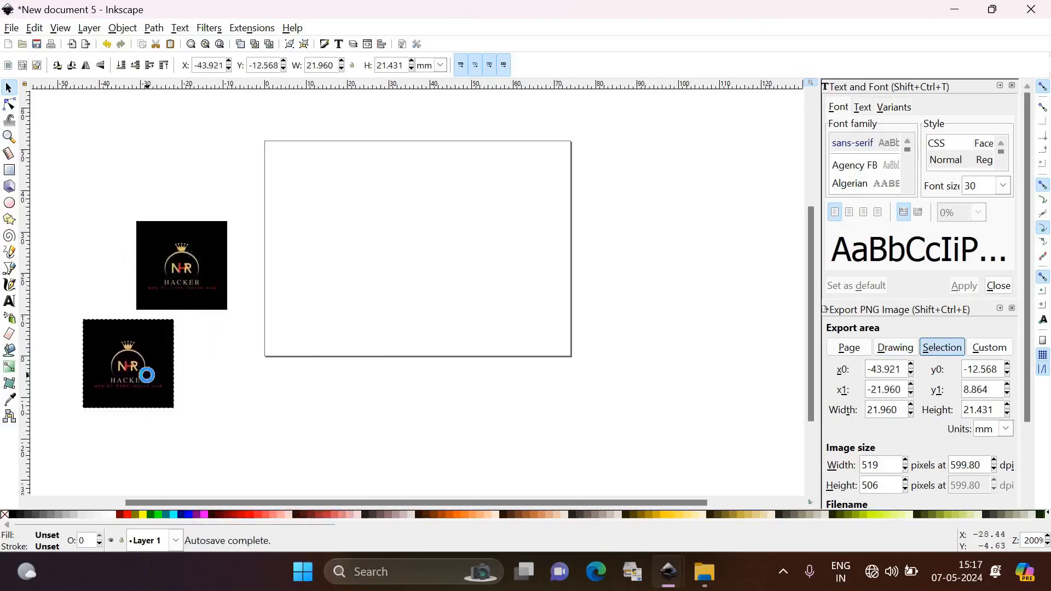
click(206, 356)
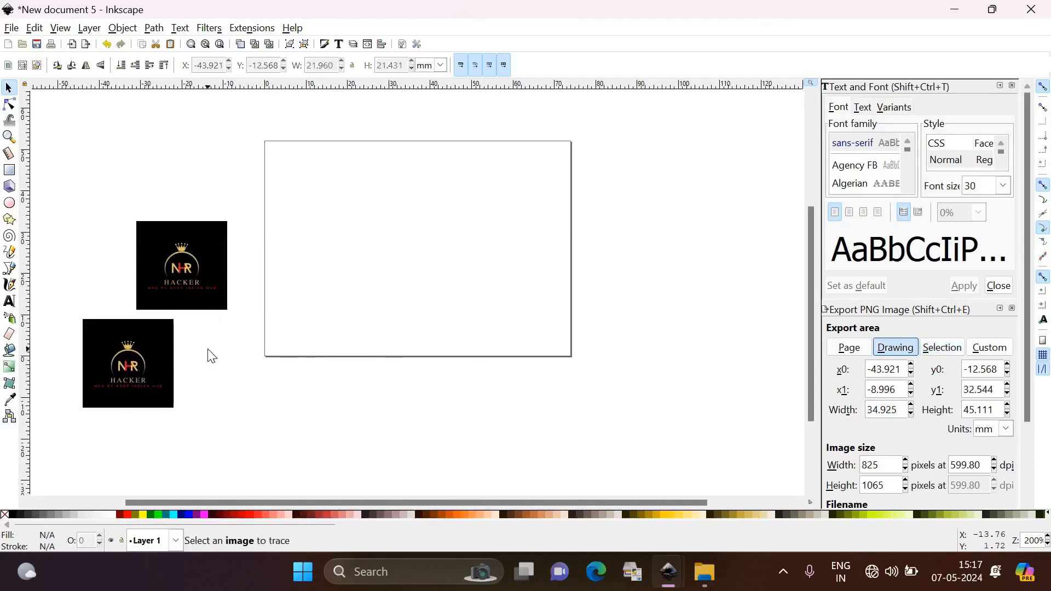
Step: Duplicate the upper logo image again, placing one at the page's lower left corner and the other at about X -38 mm, Y 28 mm
click(197, 244)
right_click(197, 241)
click(235, 284)
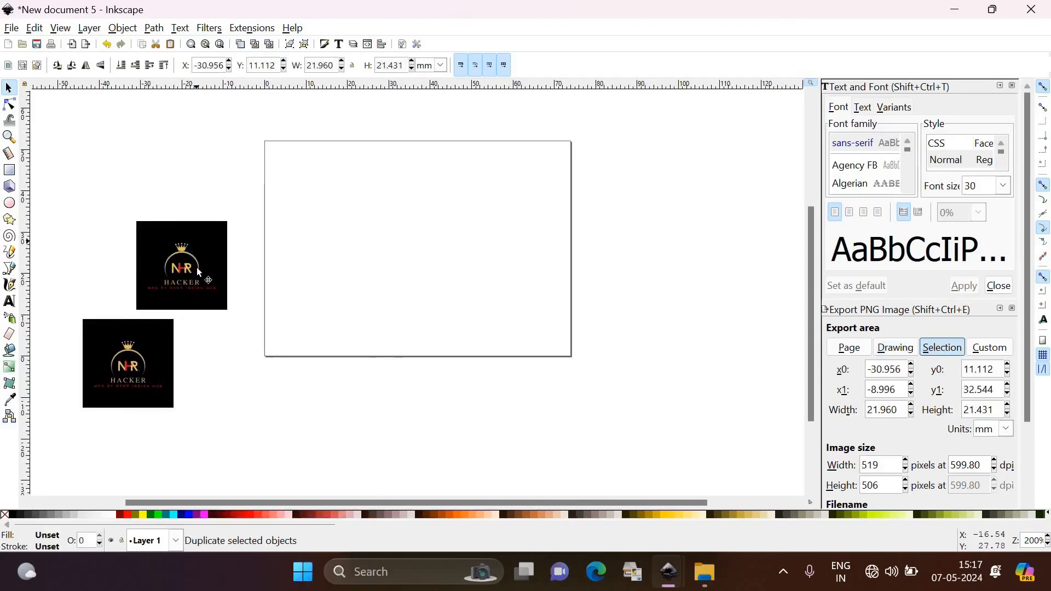
drag(196, 267, 269, 404)
drag(201, 258, 174, 188)
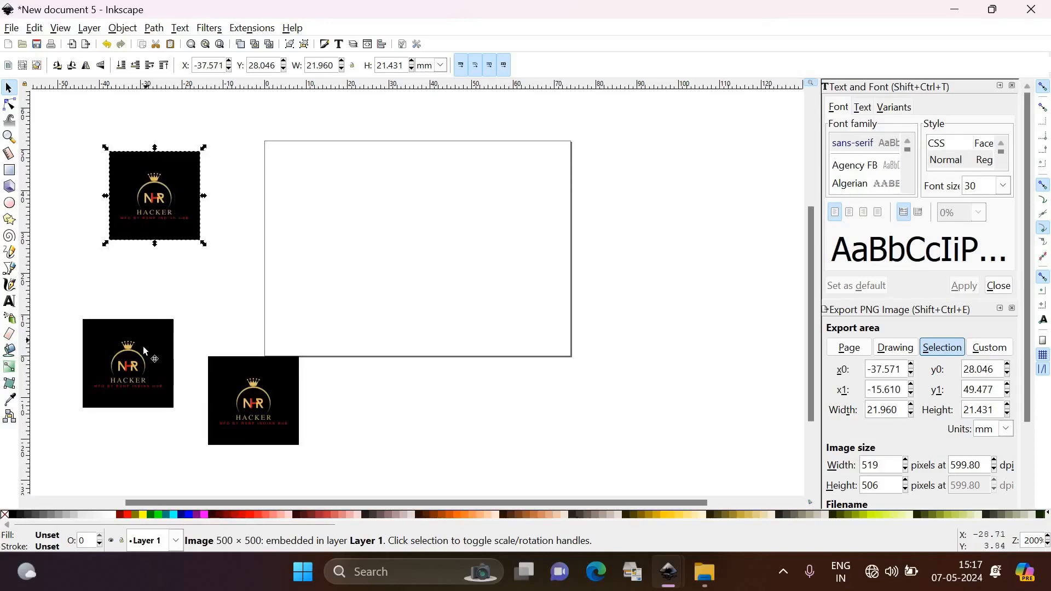
Step: Move the lower-left logo copy so it snaps against the upper logo's right edge, at about X -16 mm, Y 28 mm
mouse_move(127, 354)
mouse_down()
mouse_move(176, 340)
mouse_move(223, 305)
mouse_move(255, 235)
mouse_move(262, 202)
mouse_move(248, 193)
mouse_move(257, 232)
mouse_move(252, 216)
mouse_up()
click(217, 285)
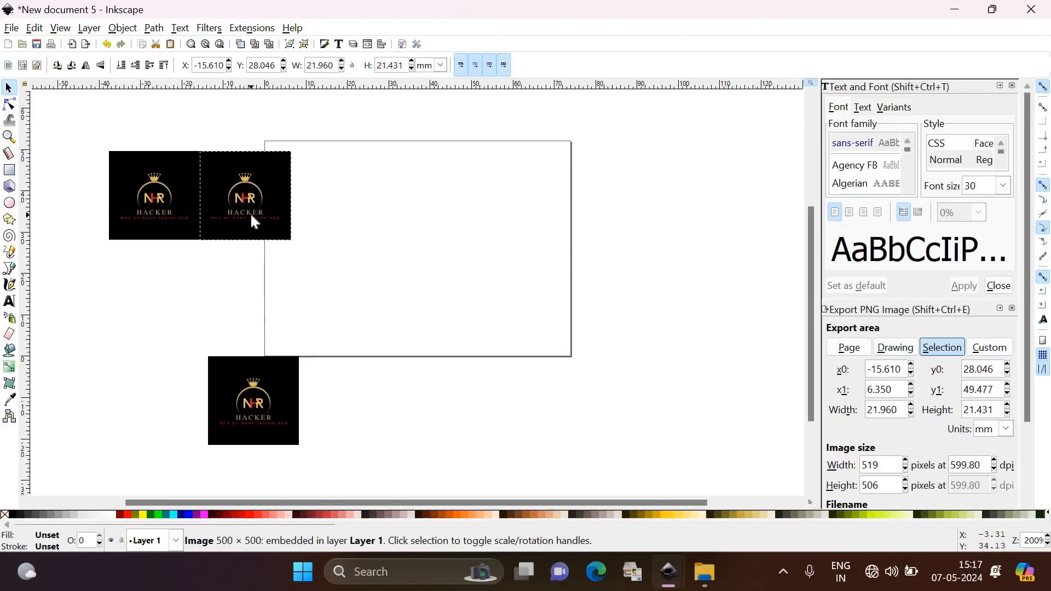
drag(251, 217, 251, 216)
click(193, 286)
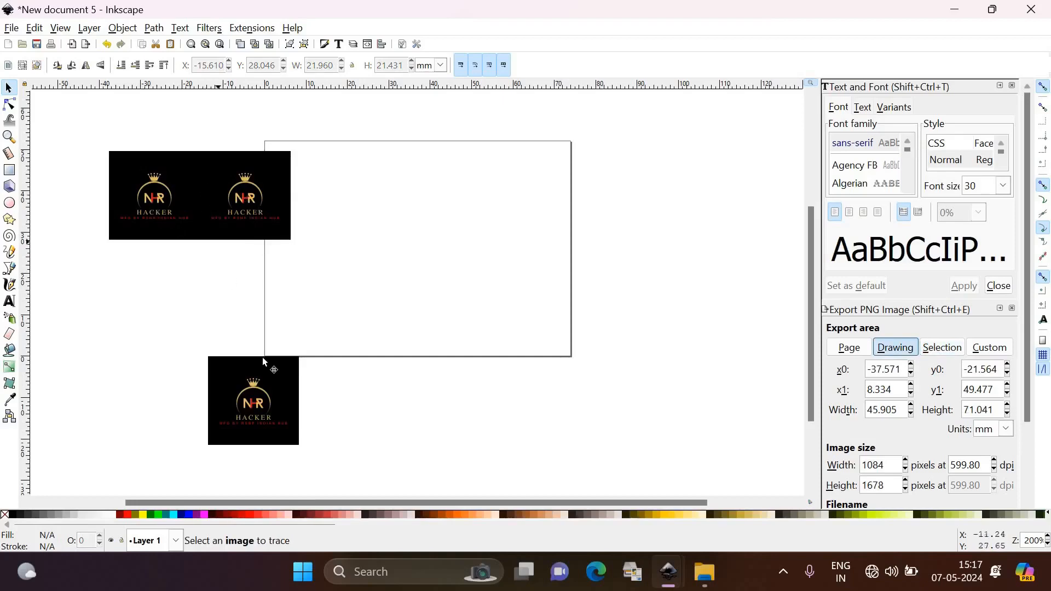
Step: Snap the page-corner logo copy beneath the upper logo and move the copy overlapping the page below both, to about X -40 mm, Y -19 mm
mouse_move(260, 377)
mouse_down()
mouse_move(189, 319)
mouse_move(161, 268)
mouse_up()
click(247, 294)
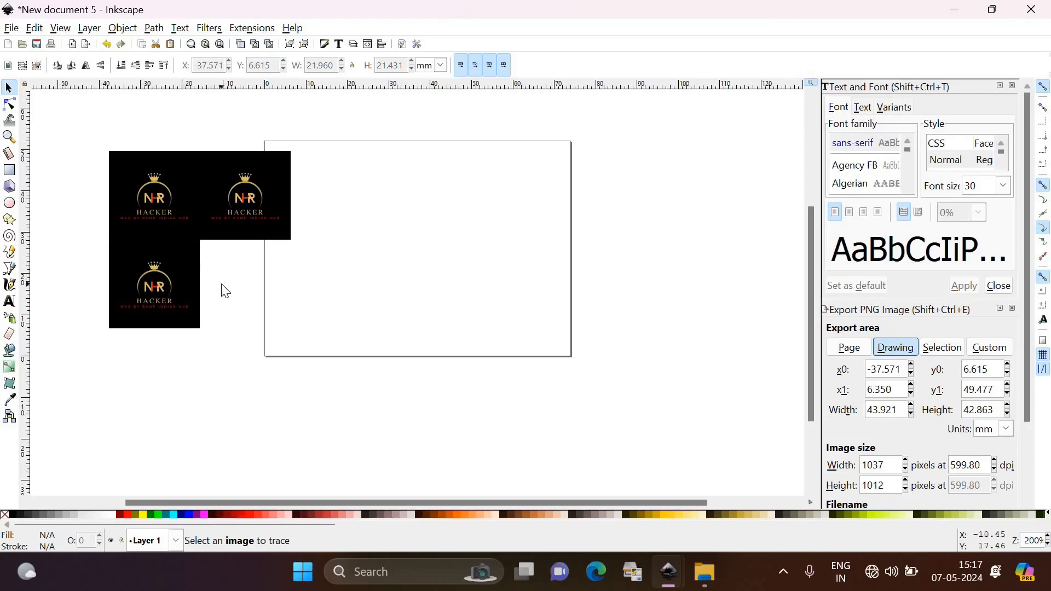
drag(255, 163, 162, 347)
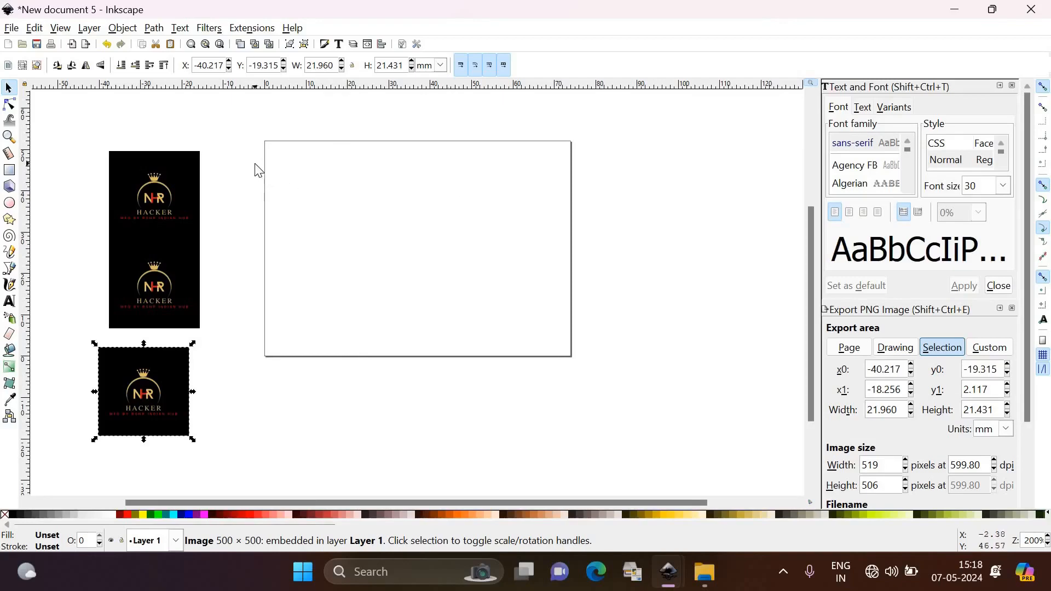
Step: Add a new rectangular grid to the document through its properties
scroll(258, 171, up, 2)
scroll(258, 170, down, 1)
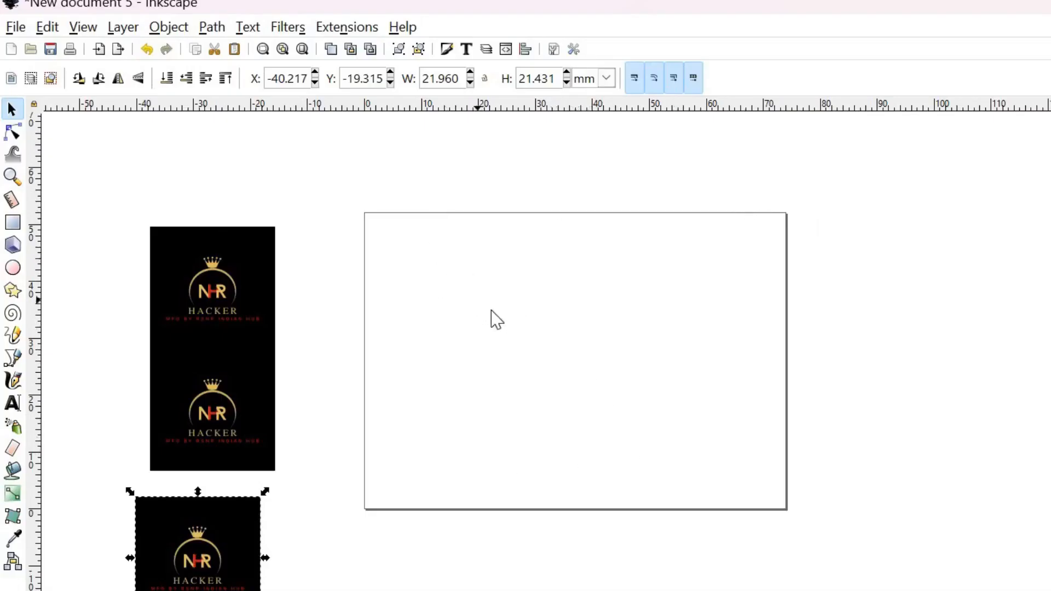
click(15, 27)
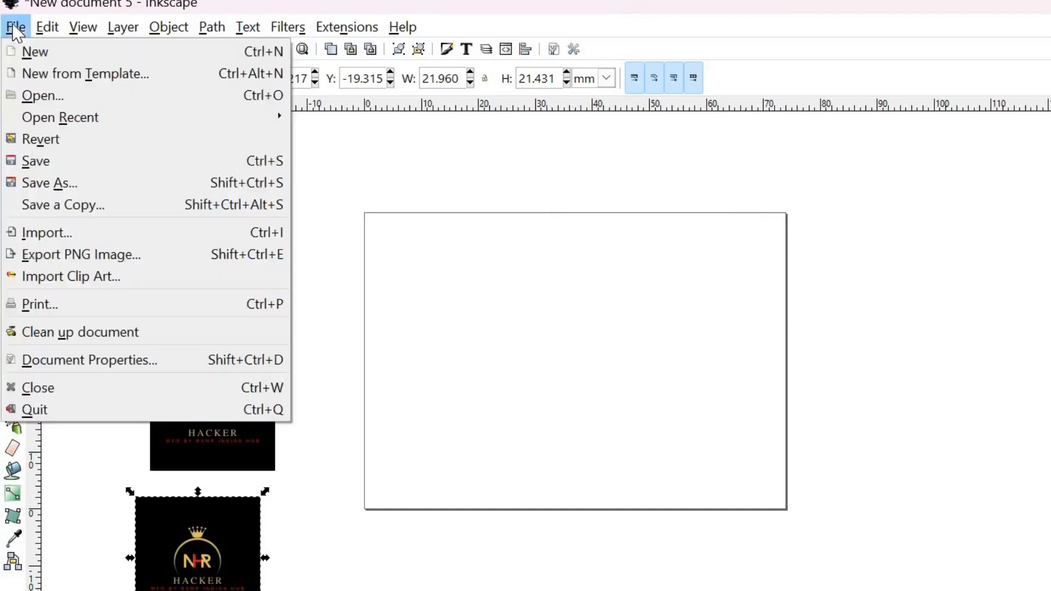
click(43, 352)
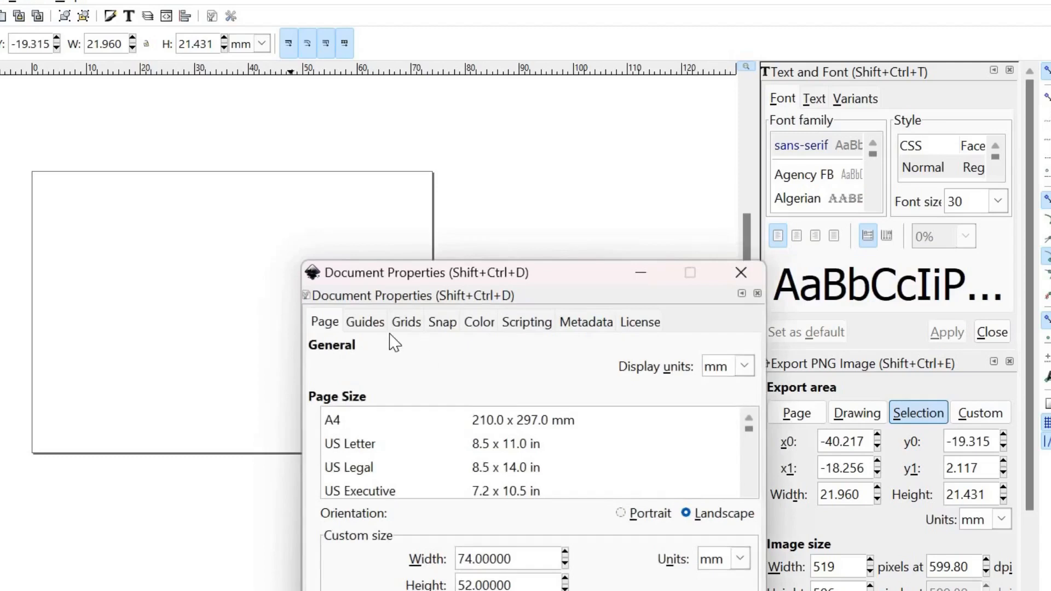
click(405, 323)
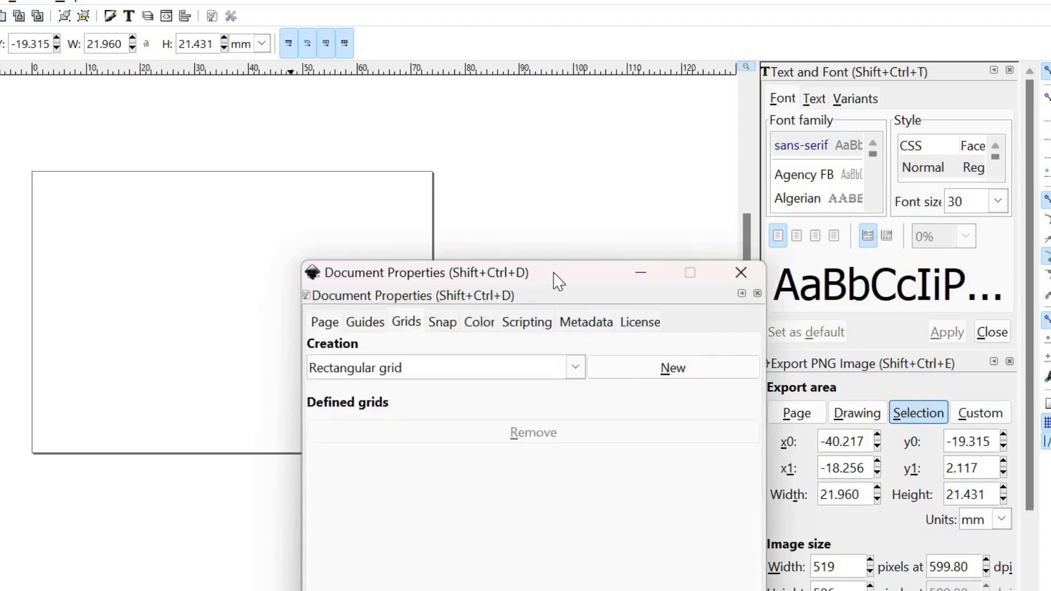
drag(555, 279, 629, 117)
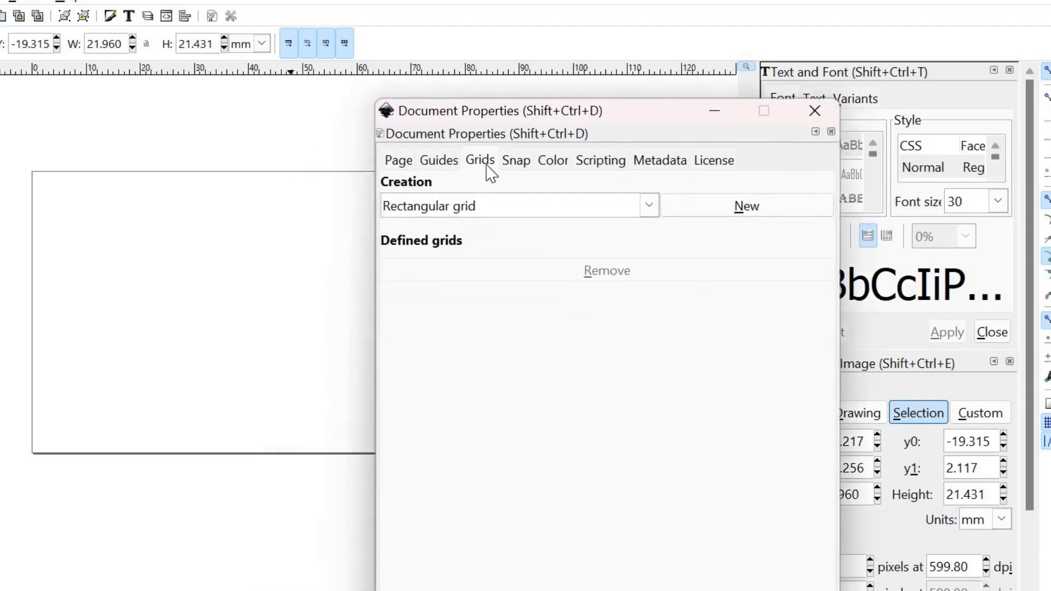
click(764, 207)
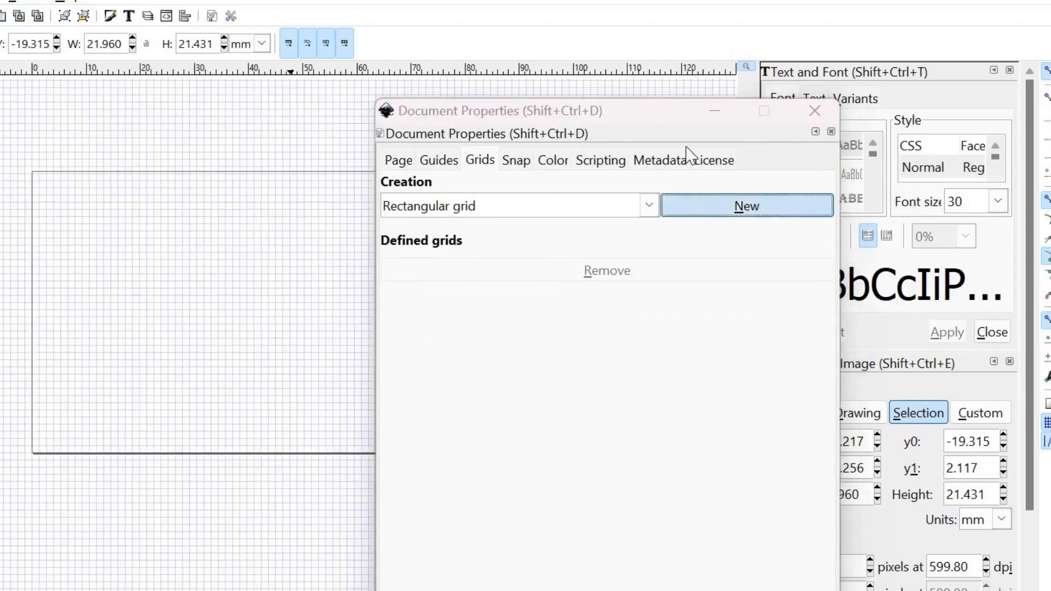
drag(649, 129, 747, 40)
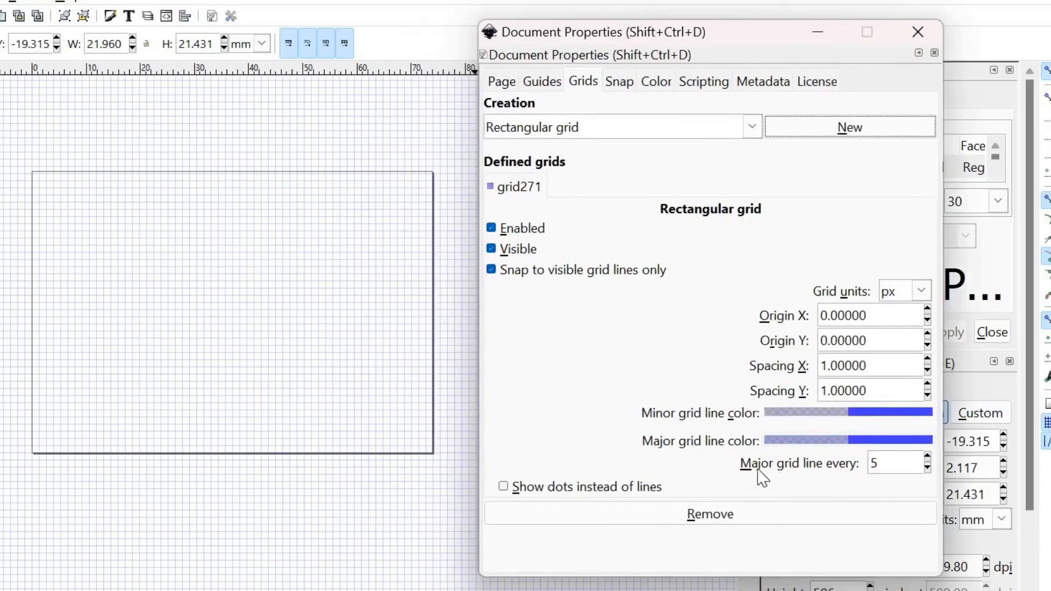
Step: Set the rectangular grid's major grid line interval to every 47 and close the document properties
triple_click(928, 459)
double_click(929, 459)
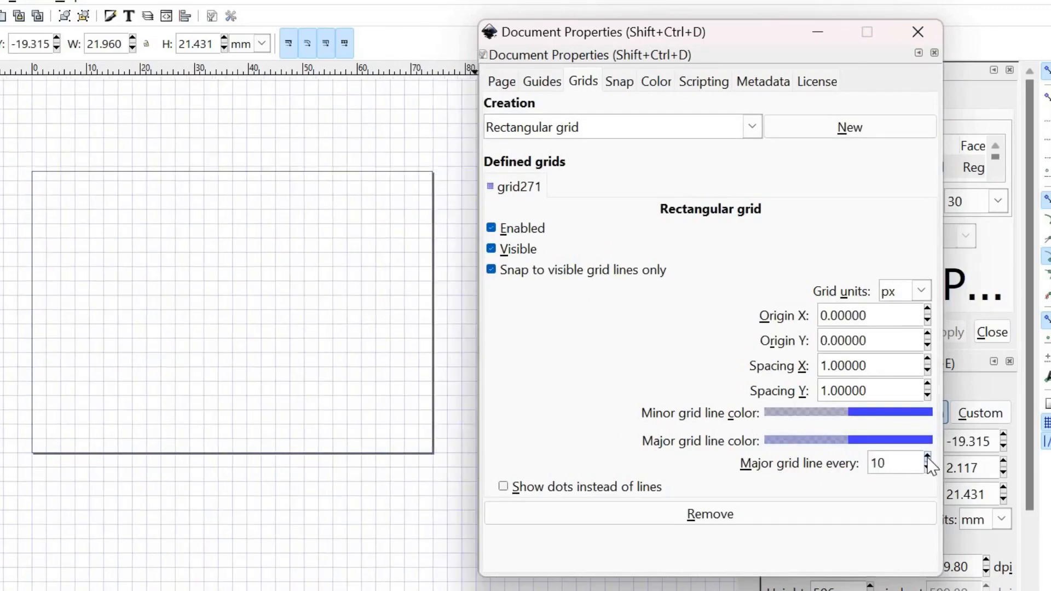
double_click(928, 459)
double_click(928, 459)
triple_click(928, 459)
double_click(928, 458)
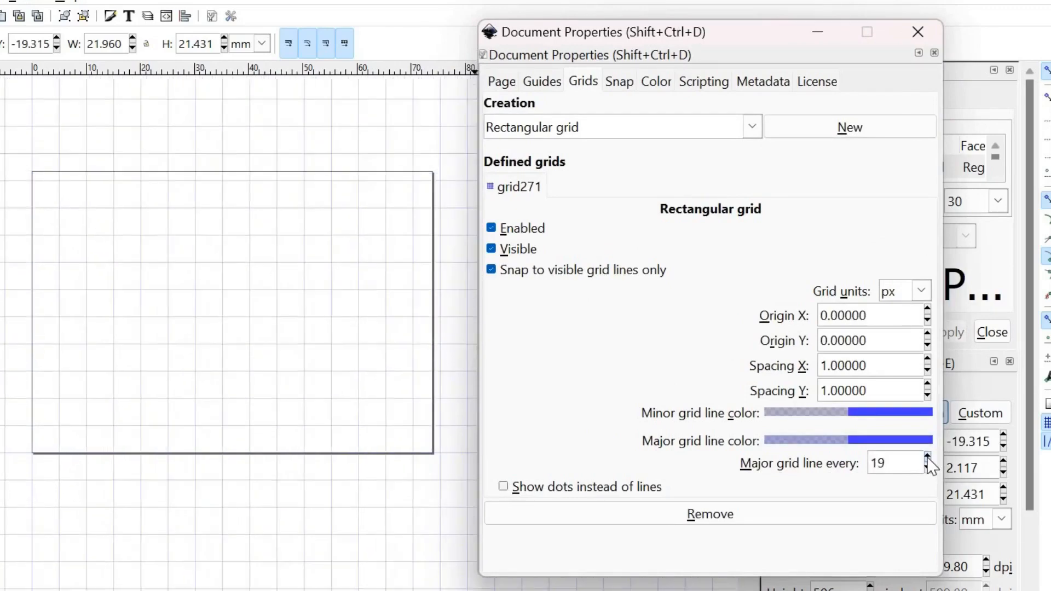
double_click(928, 459)
double_click(928, 458)
double_click(928, 459)
triple_click(928, 459)
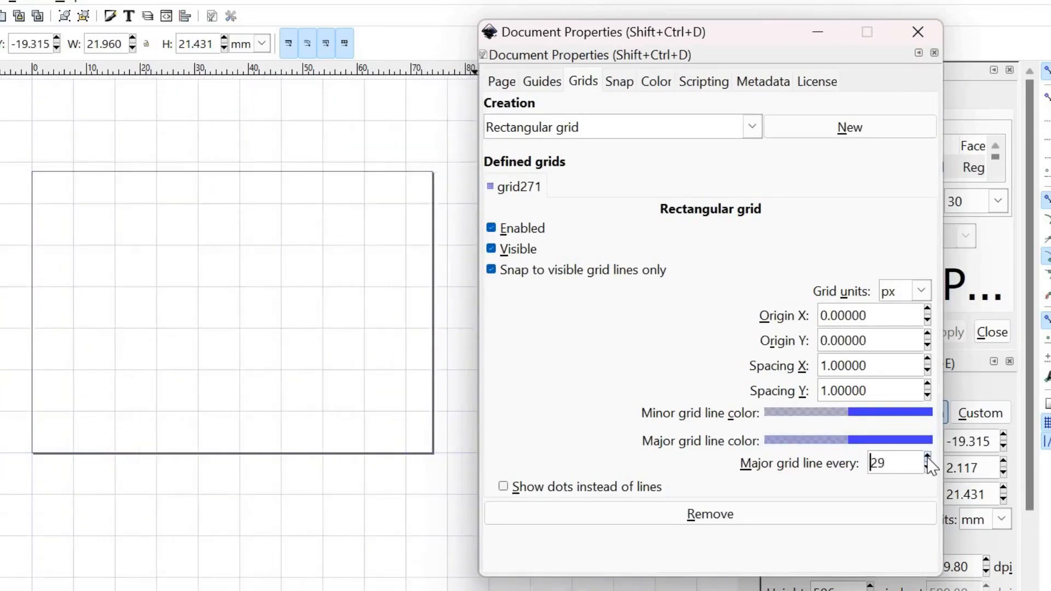
click(928, 459)
click(928, 458)
click(929, 459)
click(929, 459)
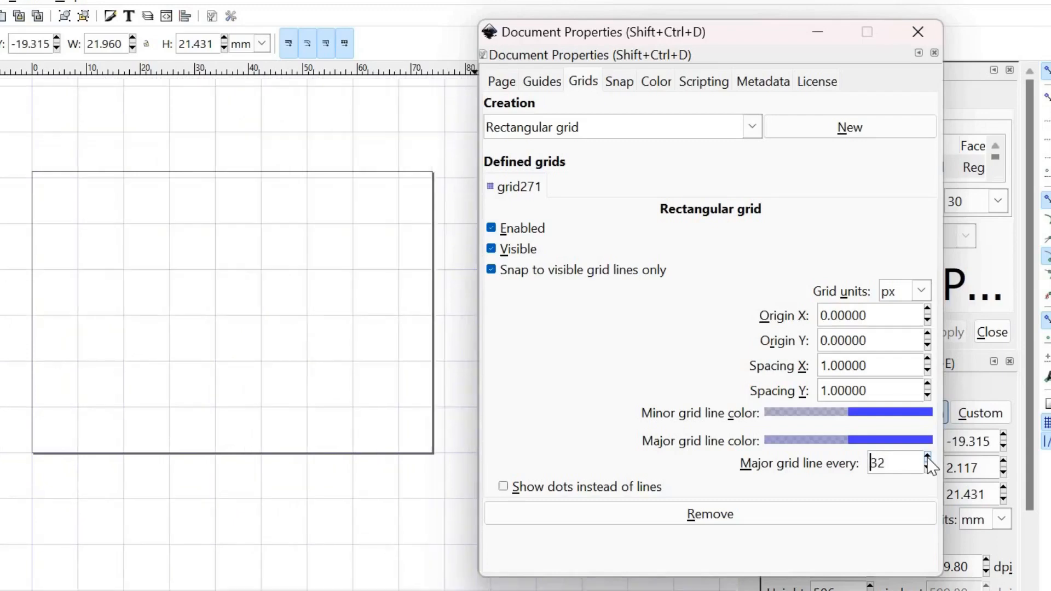
click(928, 459)
click(928, 459)
click(929, 459)
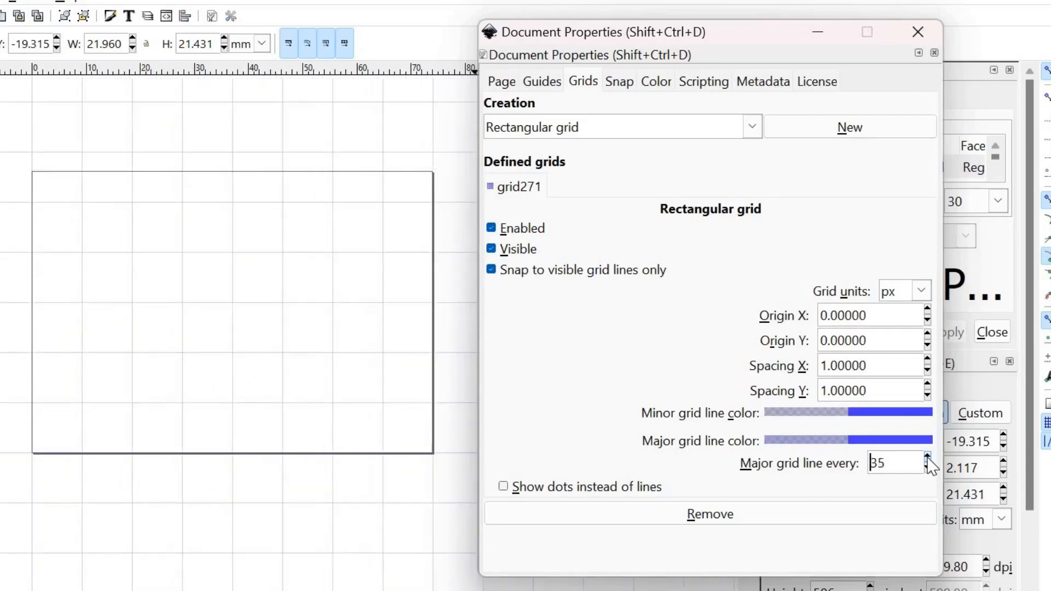
double_click(928, 459)
double_click(928, 459)
double_click(928, 459)
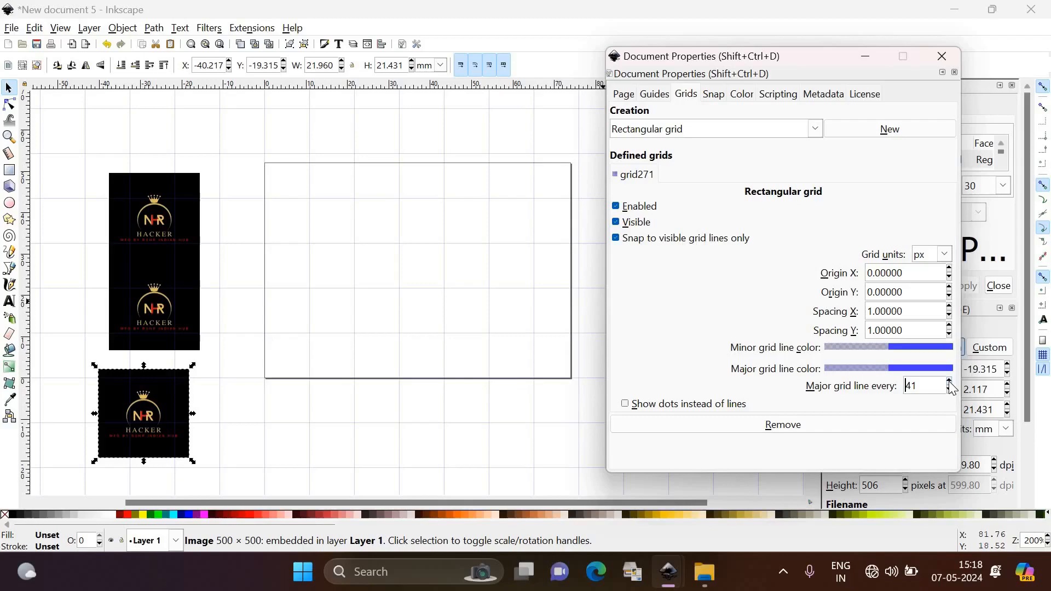
click(929, 459)
double_click(928, 459)
click(928, 459)
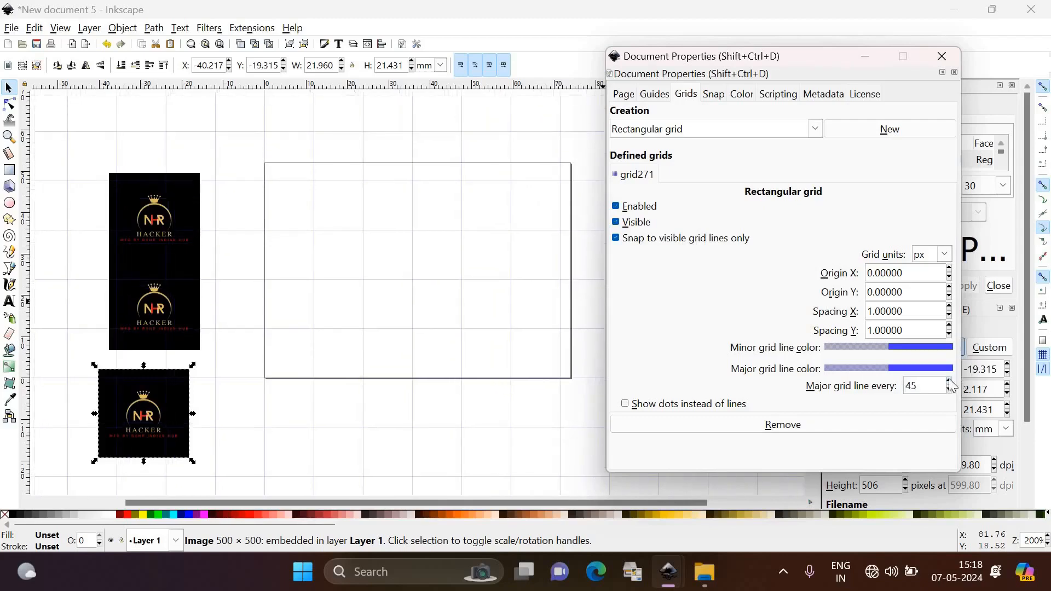
click(950, 382)
click(950, 381)
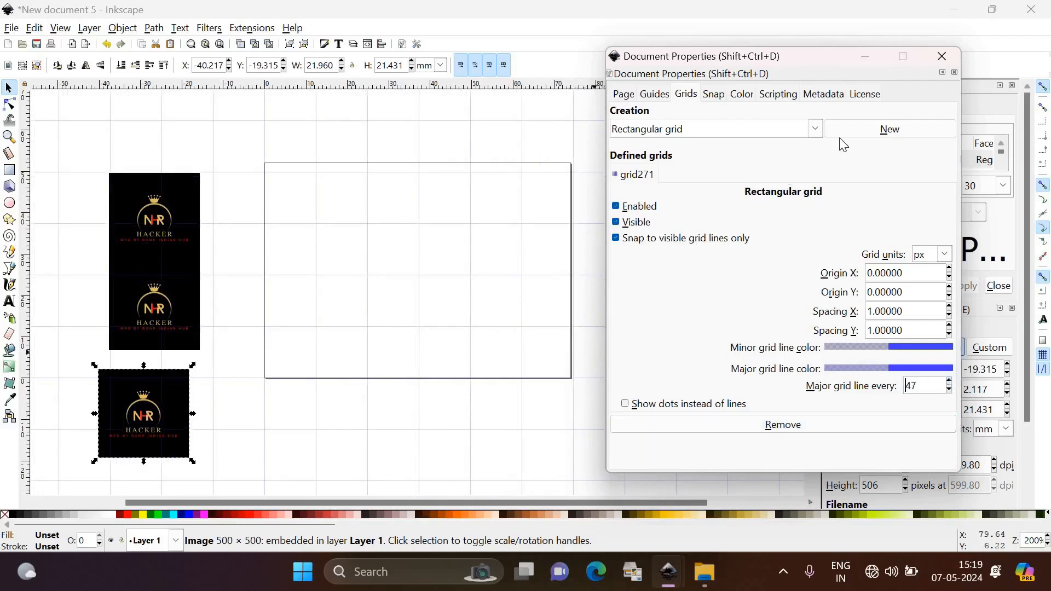
click(938, 57)
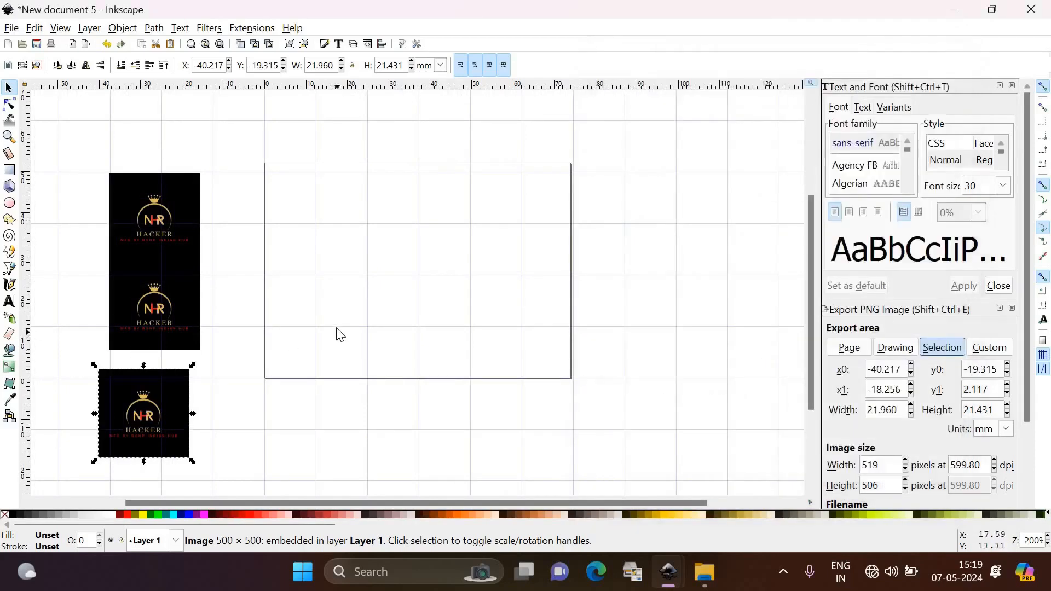
Step: Enlarge the top logo image to about 25.1 × 24.6 mm, snapping its lower right corner to a grid intersection
click(360, 285)
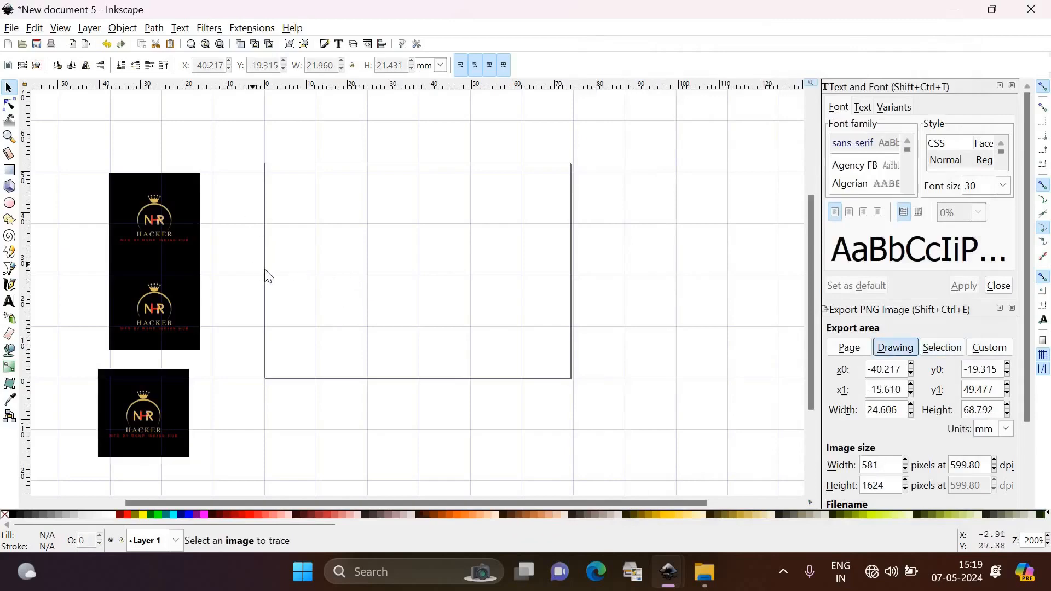
click(149, 194)
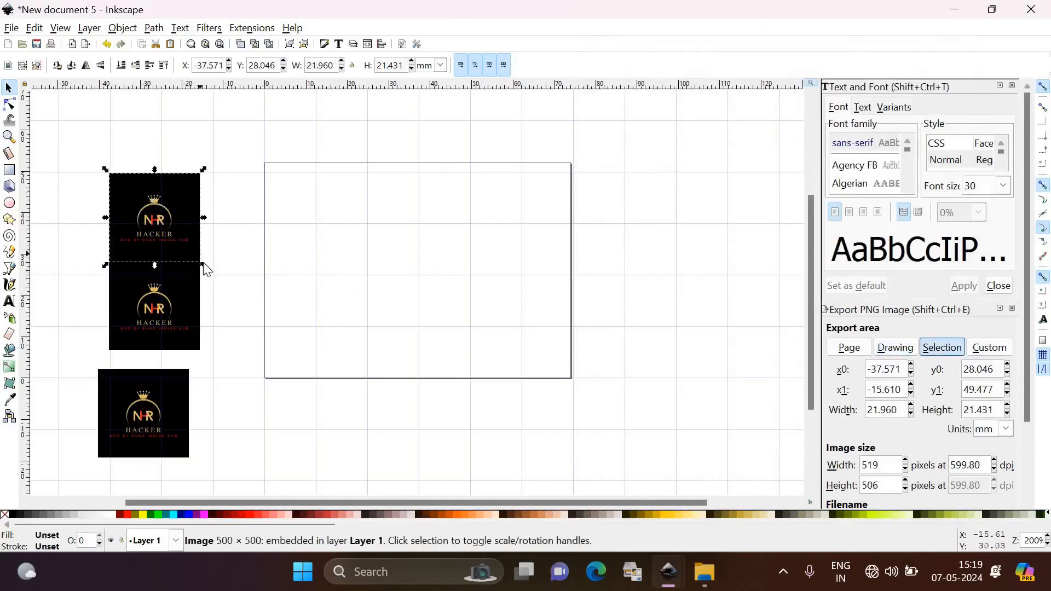
drag(201, 267, 216, 278)
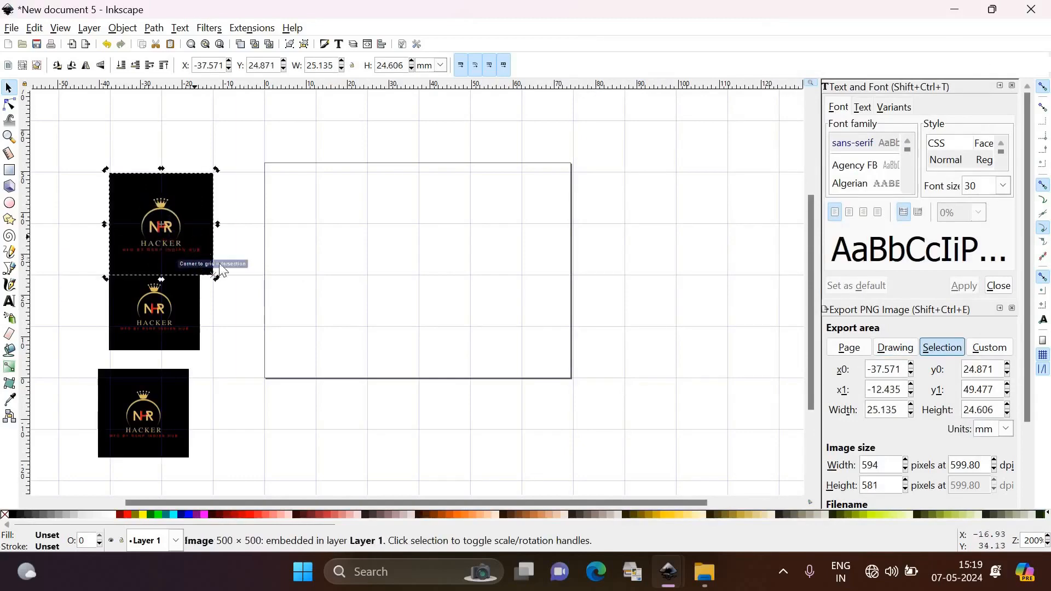
click(213, 154)
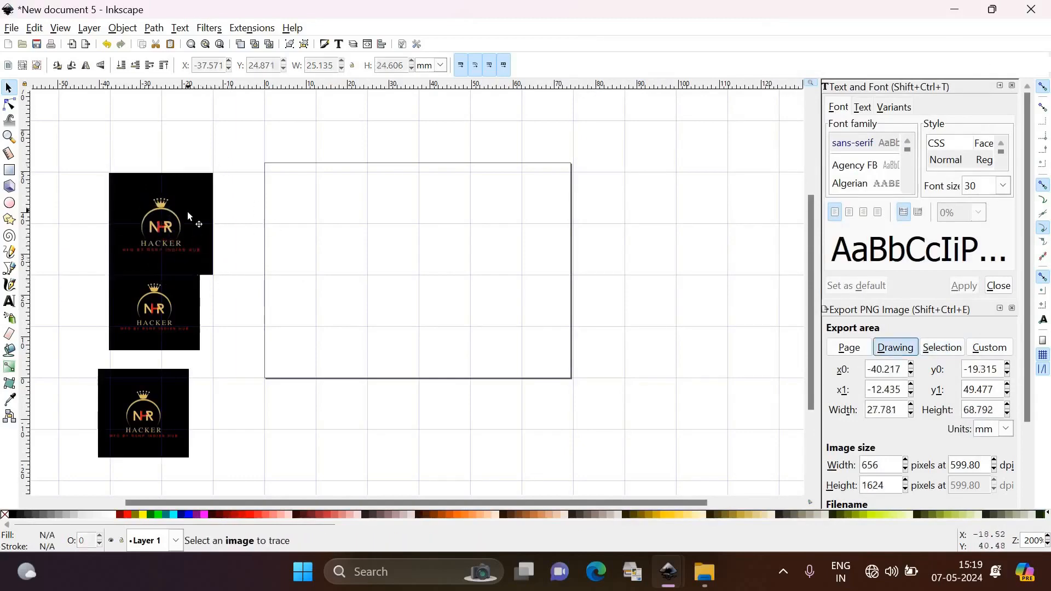
Step: Shrink the top logo image to 12.7 × 12.435 mm and snap it into the page's upper left grid cell, at about X -0.3 mm, Y 37.3 mm
click(198, 221)
mouse_move(217, 171)
mouse_down()
mouse_move(192, 214)
mouse_move(157, 237)
mouse_move(281, 208)
mouse_up()
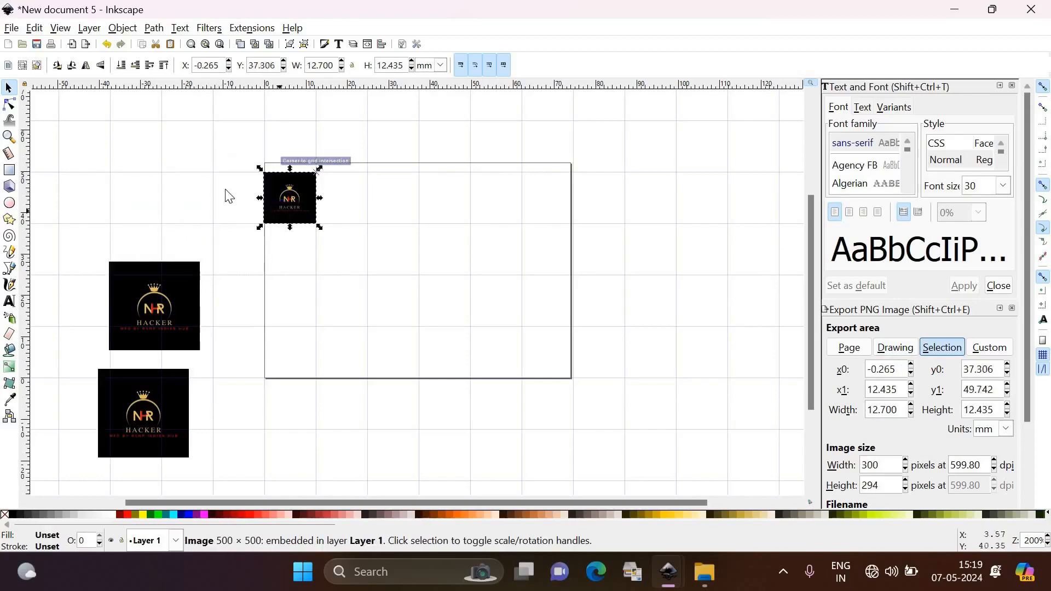
click(226, 192)
Step: Duplicate the small logo on the page and snap the copy into the adjacent grid cell, at about X 12.2 mm, Y 37.3 mm
click(282, 198)
right_click(270, 191)
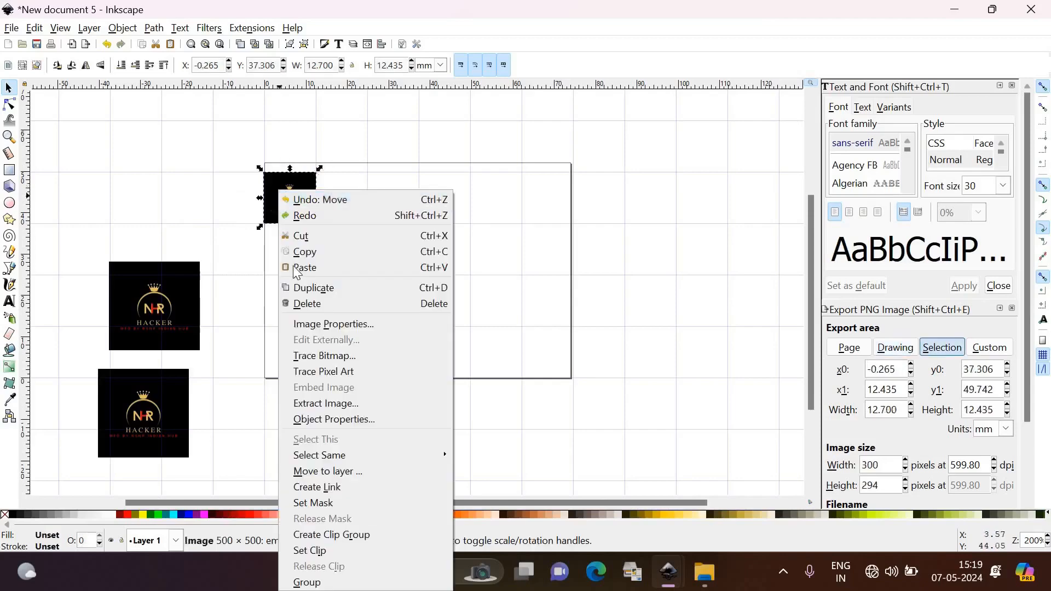
click(310, 286)
drag(296, 196, 348, 199)
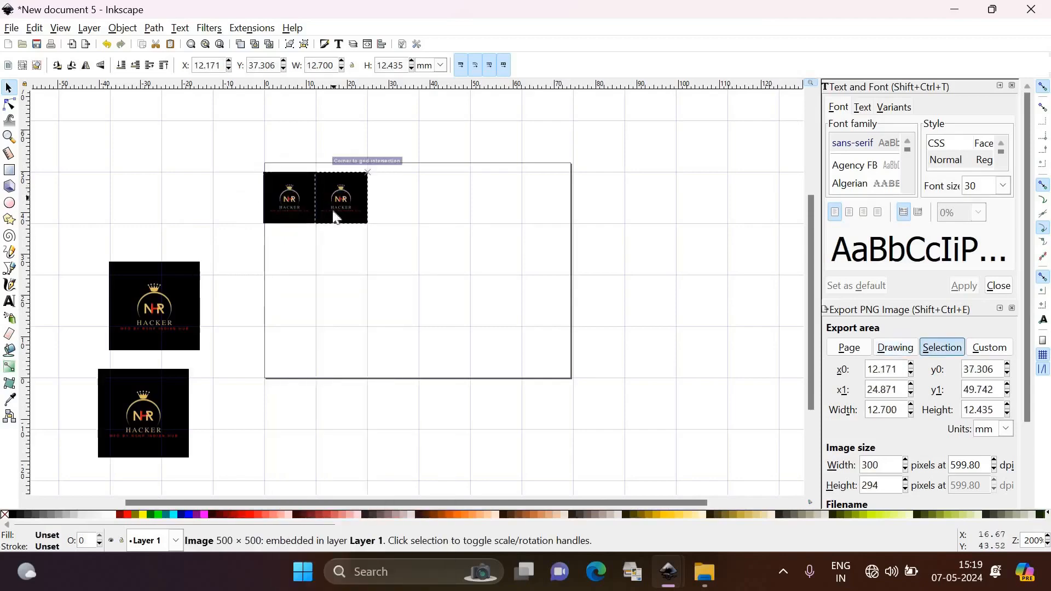
click(244, 189)
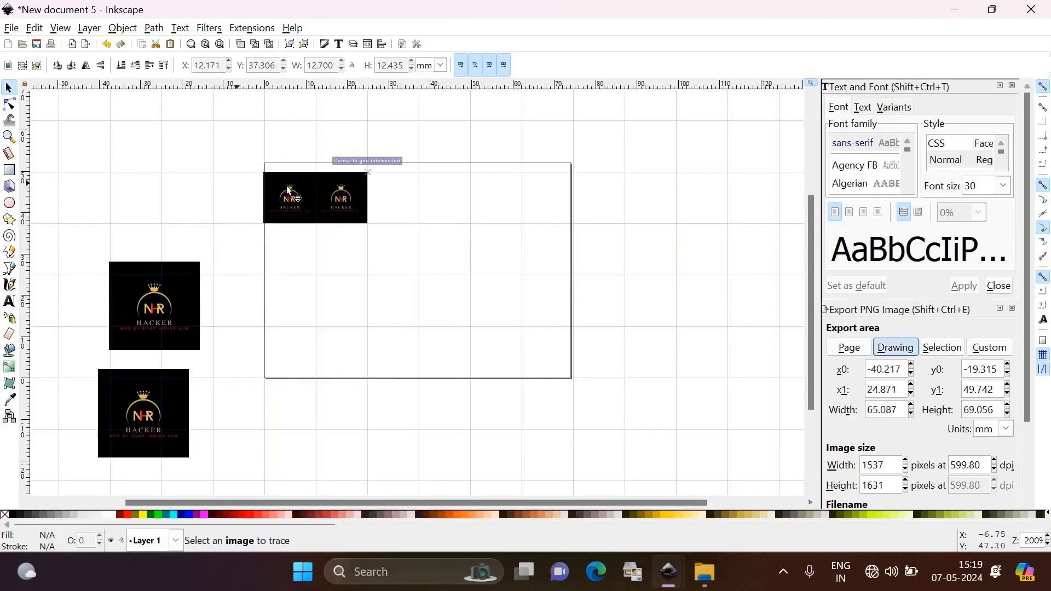
Step: Move the second small logo one grid cell right, to about X 24.6 mm, and place a duplicate of it in the gap at about X 12.2 mm
right_click(327, 186)
click(371, 282)
drag(348, 206, 395, 204)
right_click(395, 205)
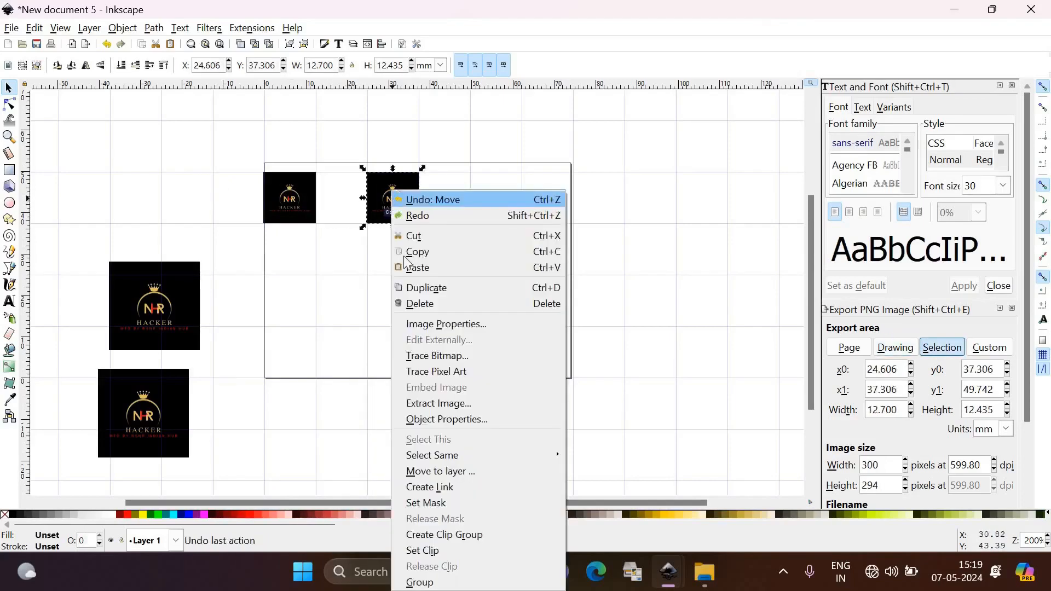
click(417, 285)
drag(397, 202, 354, 200)
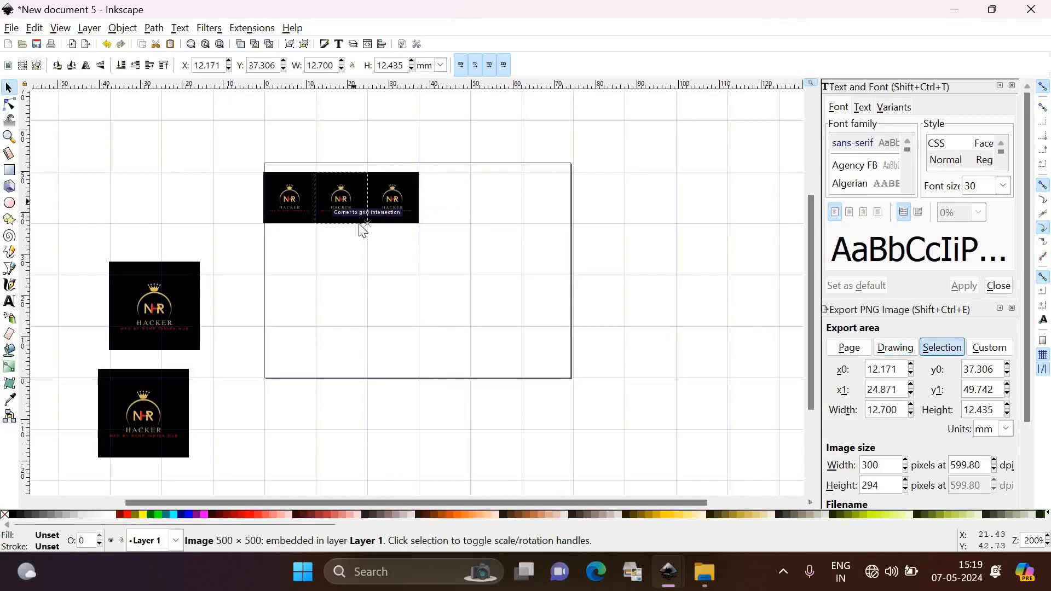
click(349, 253)
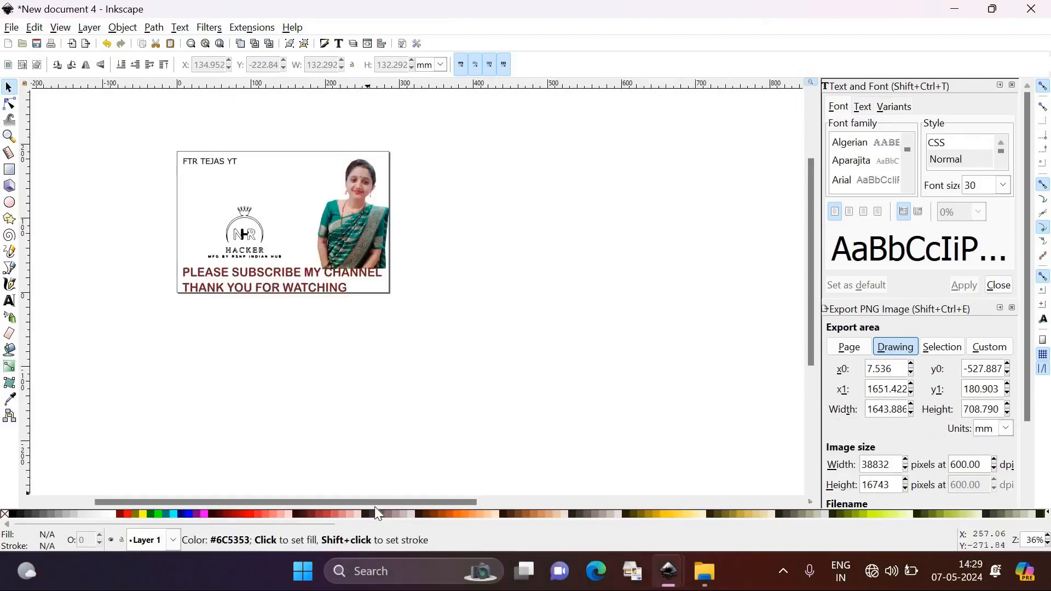
Step: Examine the page in New document 4 with its text, traced logo and cut-out woman at a closer zoom
drag(369, 501, 346, 498)
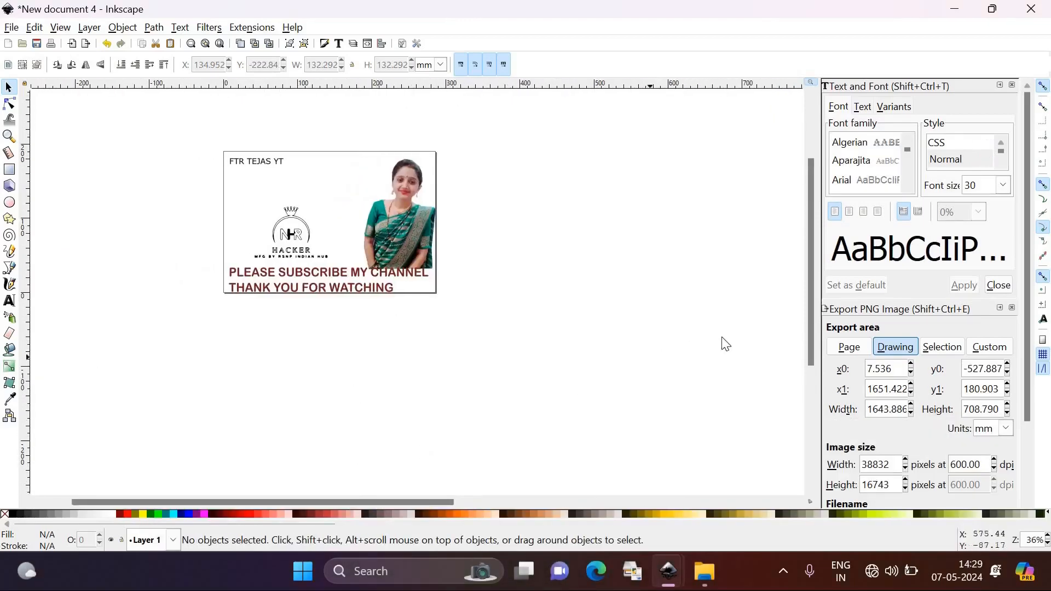
drag(812, 322, 811, 299)
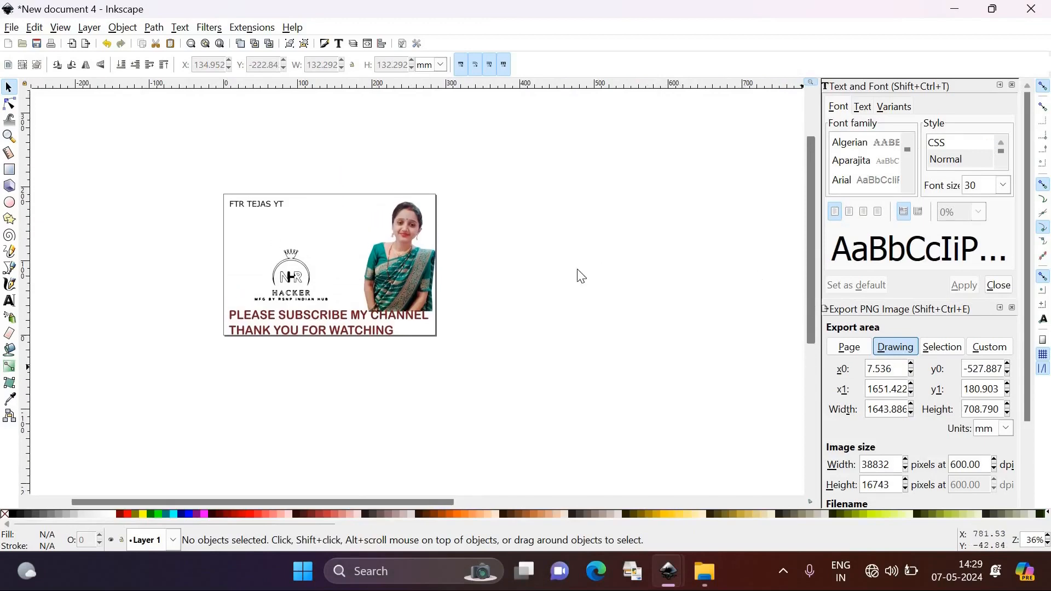
key(plus)
key(plus)
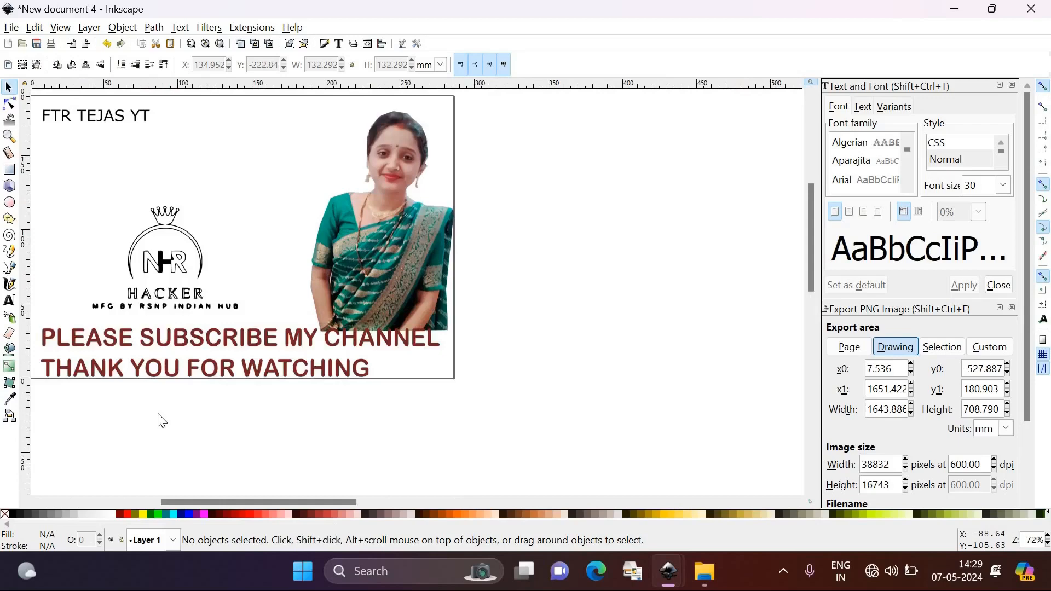
drag(224, 503, 183, 488)
scroll(303, 397, up, 2)
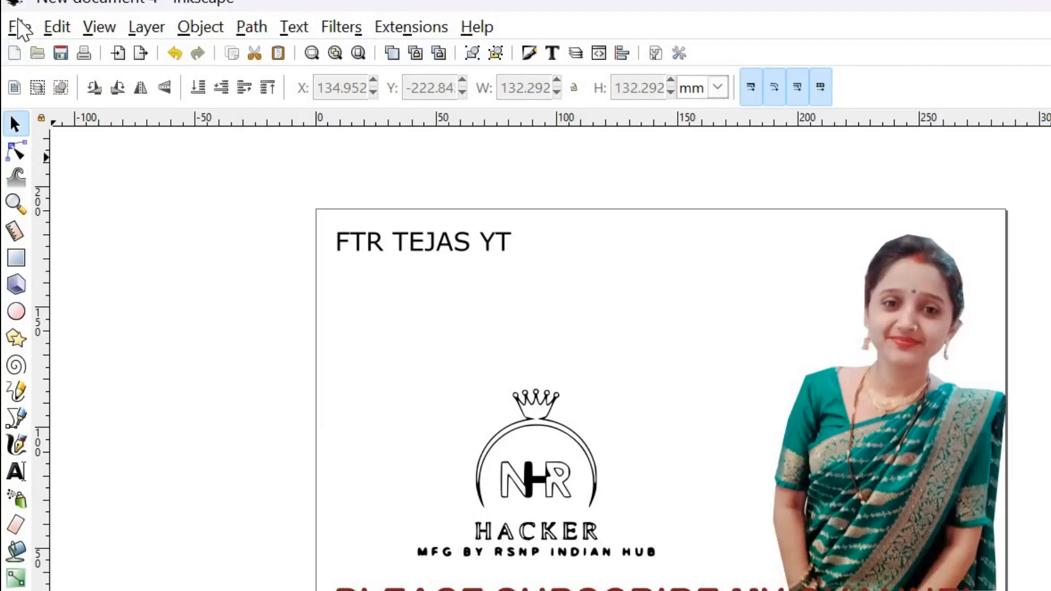
Step: Export the whole drawing as a PNG image at 599.80 dpi to C:\photo\bitmap.png
click(19, 24)
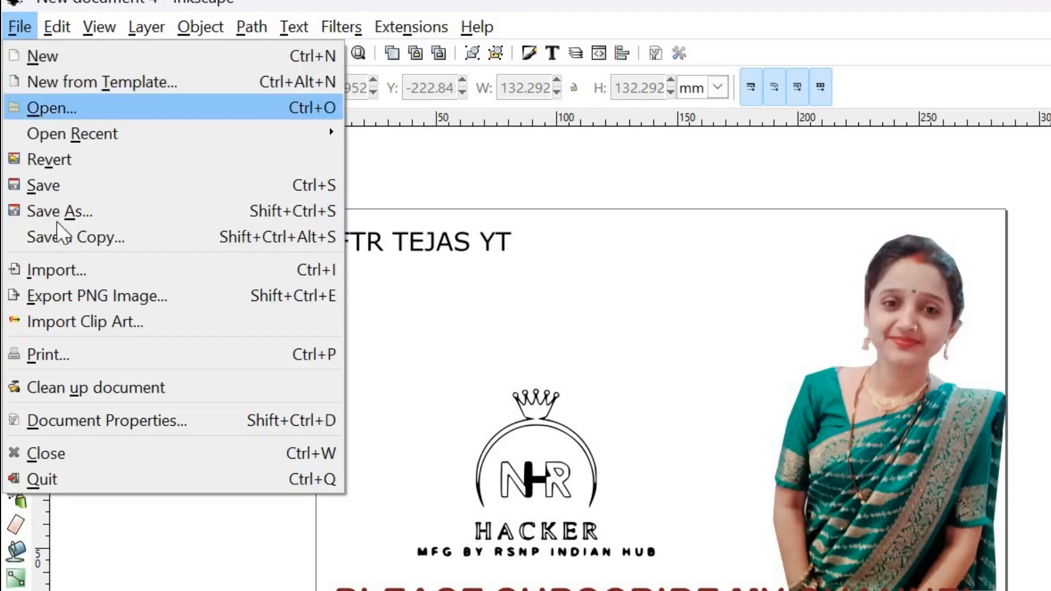
click(88, 298)
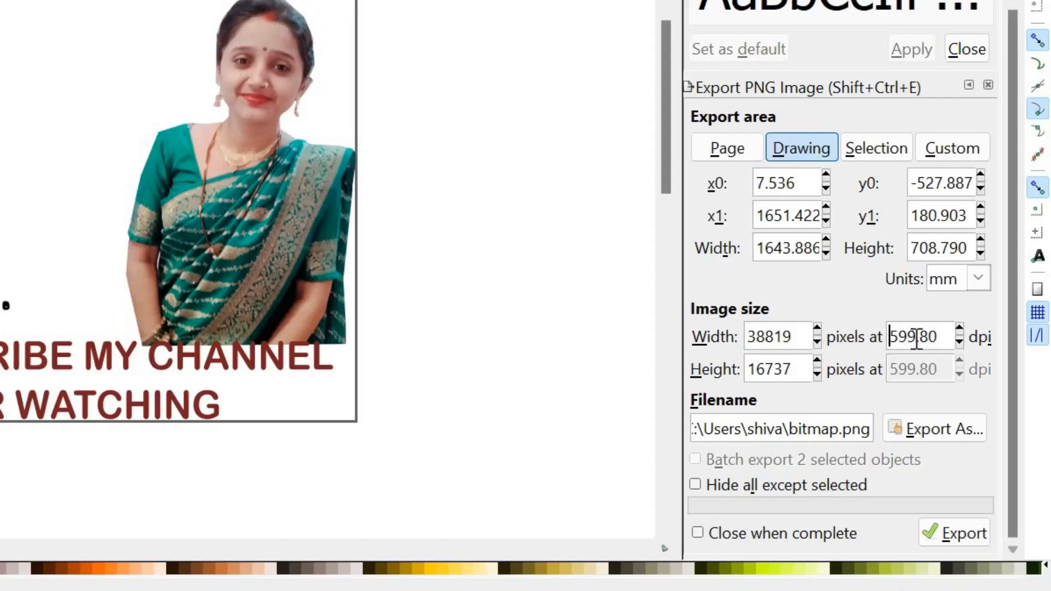
drag(916, 337, 890, 336)
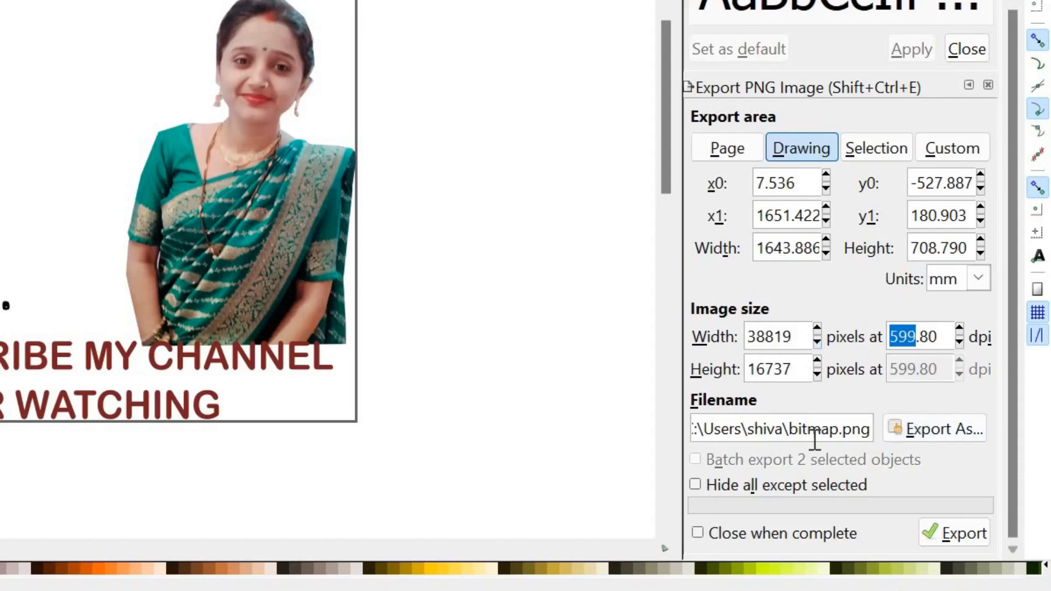
click(906, 426)
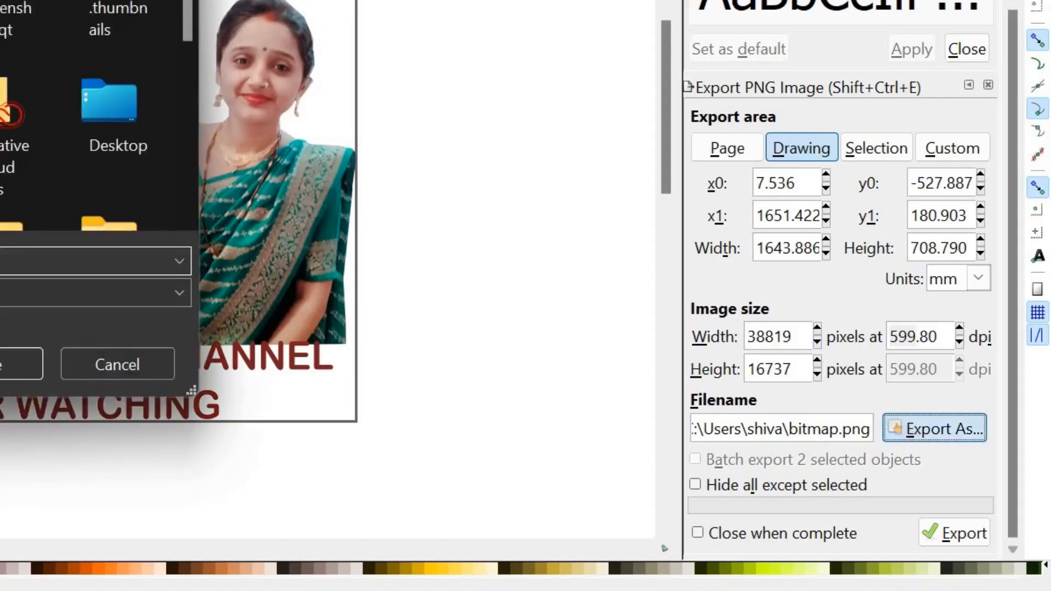
scroll(93, 110, down, 10)
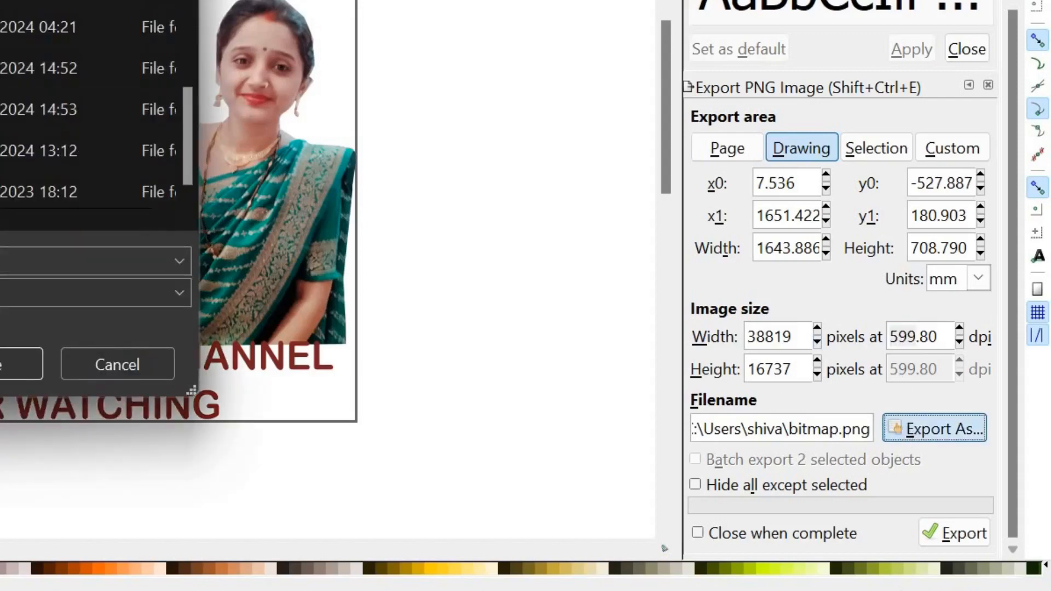
click(6, 364)
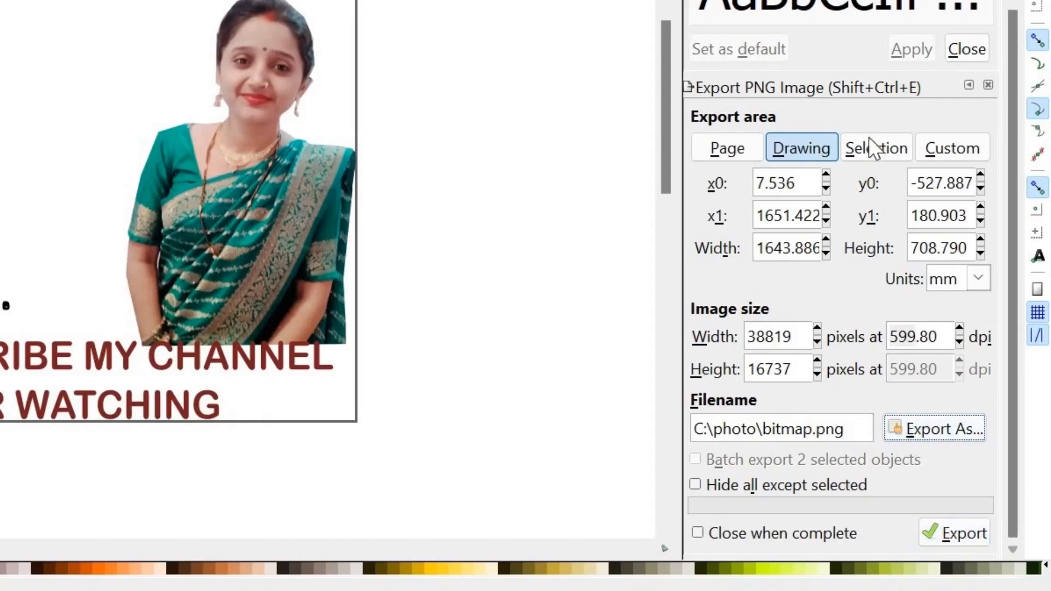
click(955, 539)
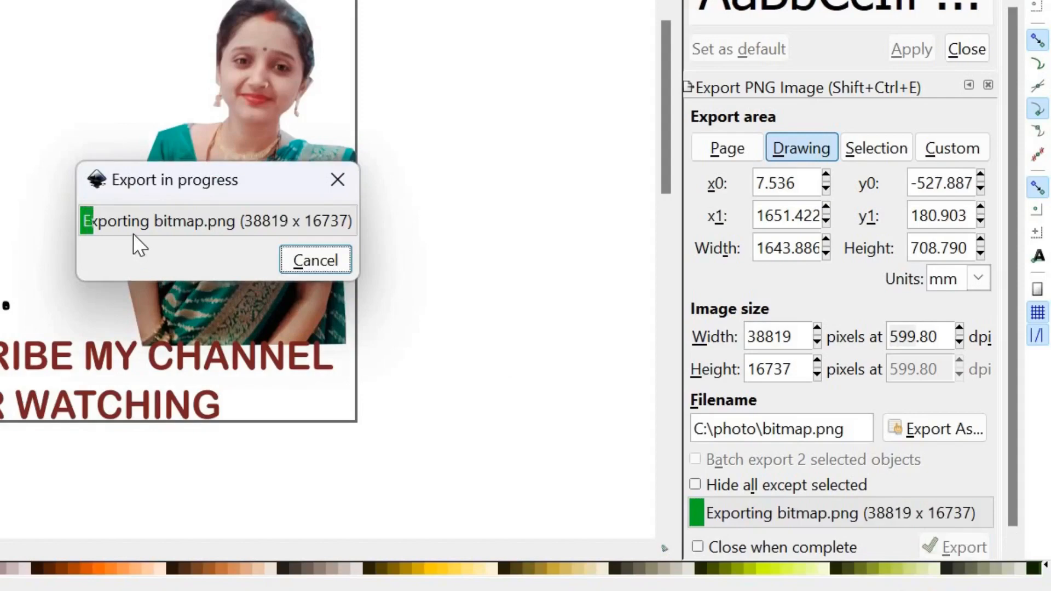